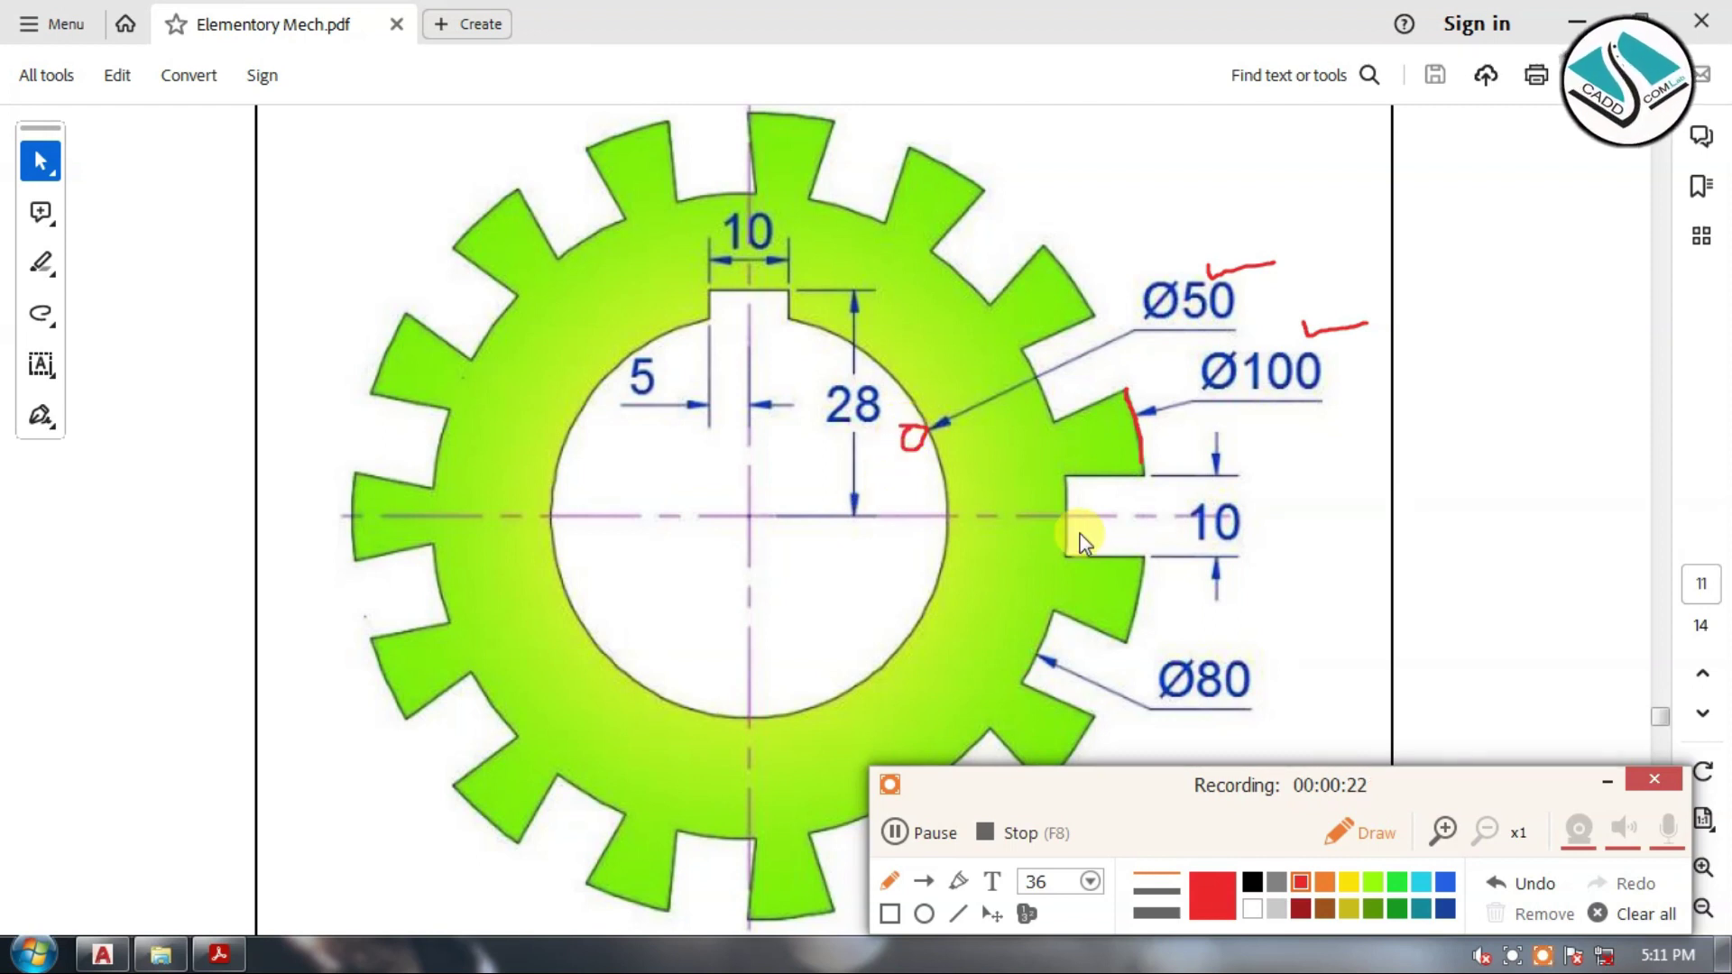
# Number the Ø50, Ø100 and Ø80 circles in red on the PDF gear drawing, and clear the markup.
pyautogui.moveTo(900, 470); pyautogui.dragTo(901, 494)
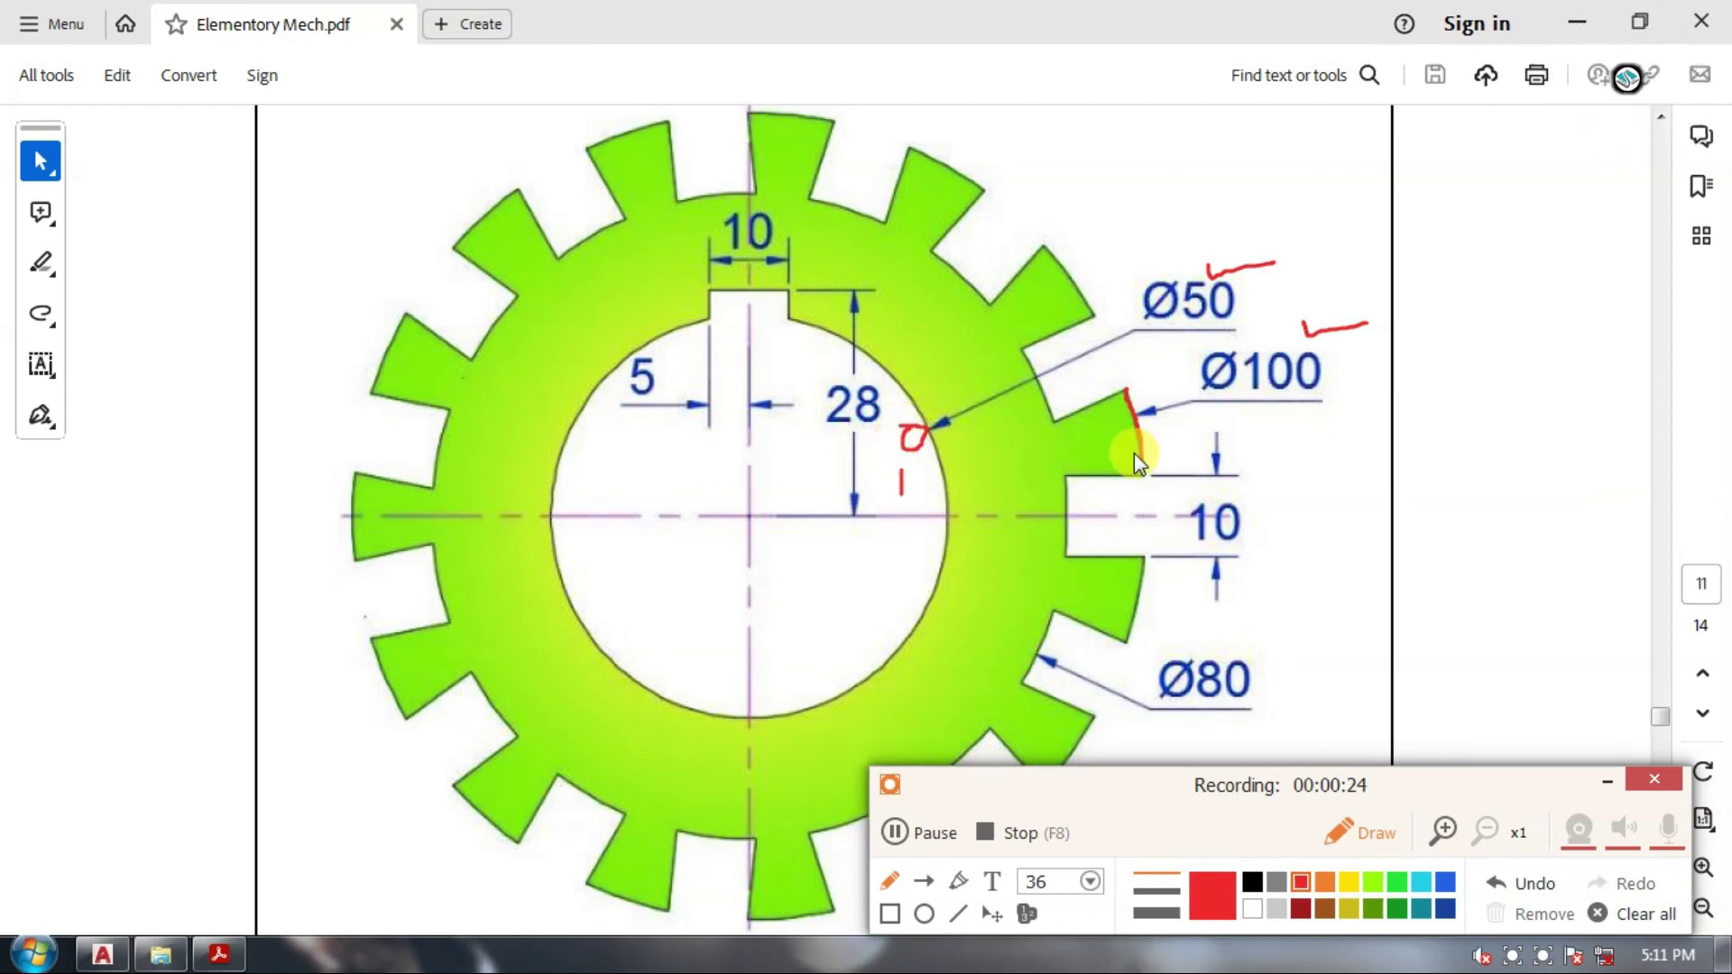
pyautogui.moveTo(1155, 436); pyautogui.dragTo(1177, 449)
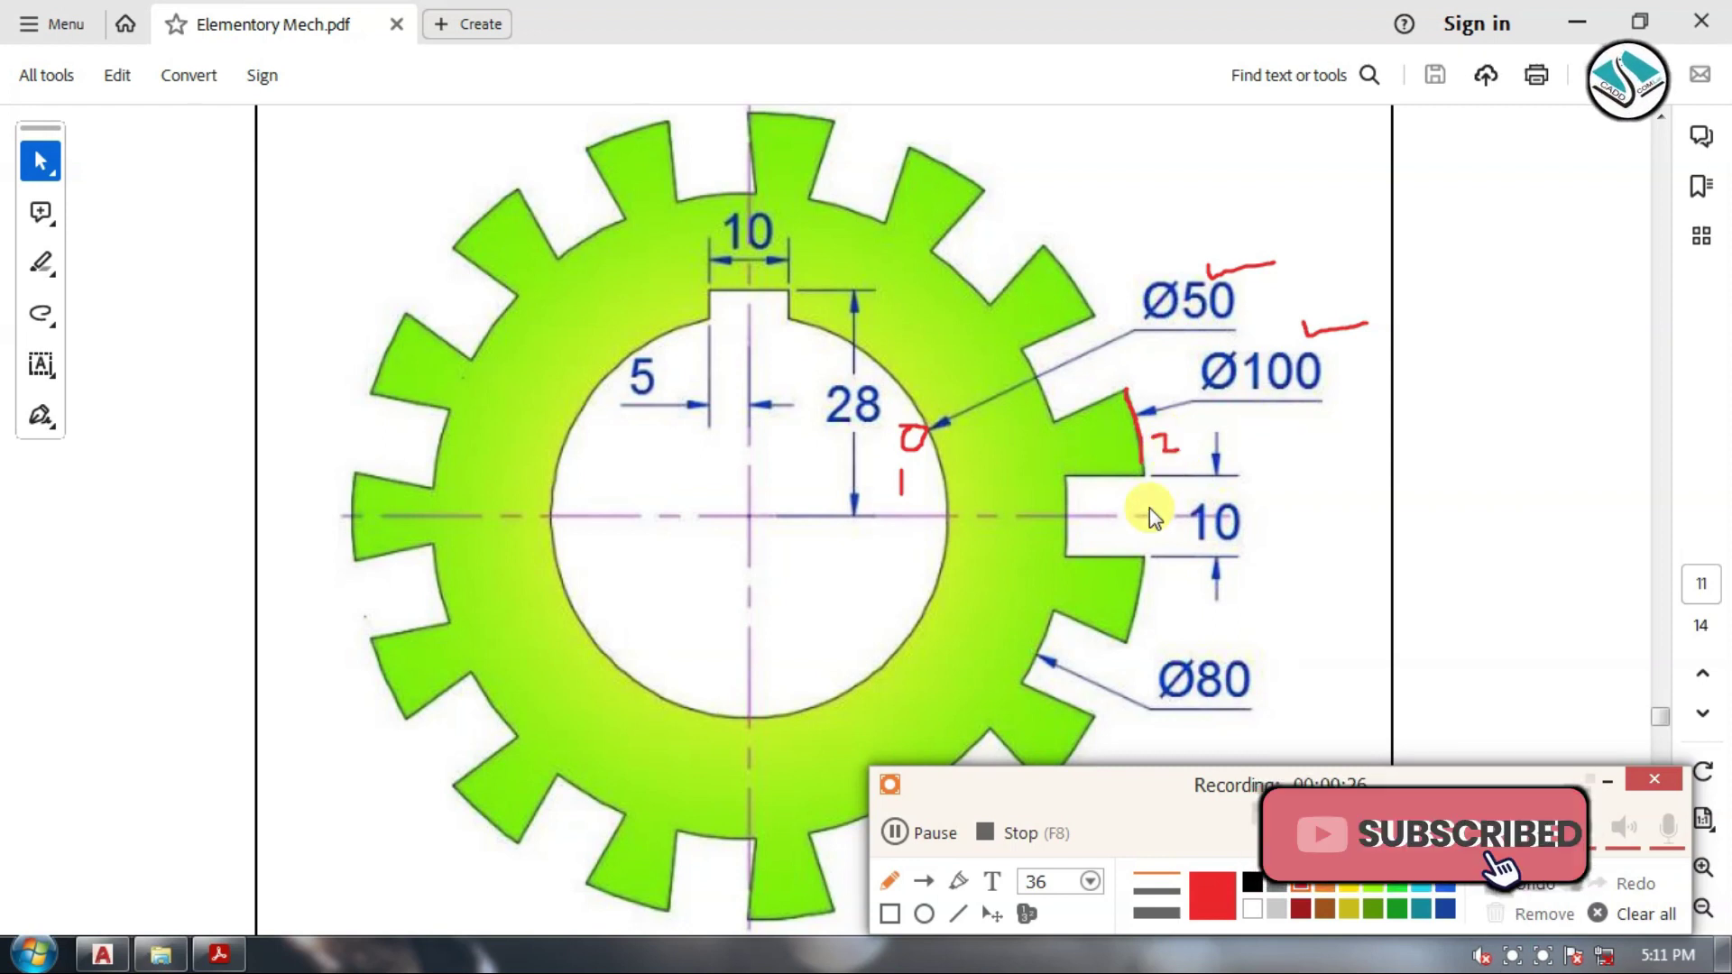
pyautogui.moveTo(1039, 644); pyautogui.dragTo(1097, 668)
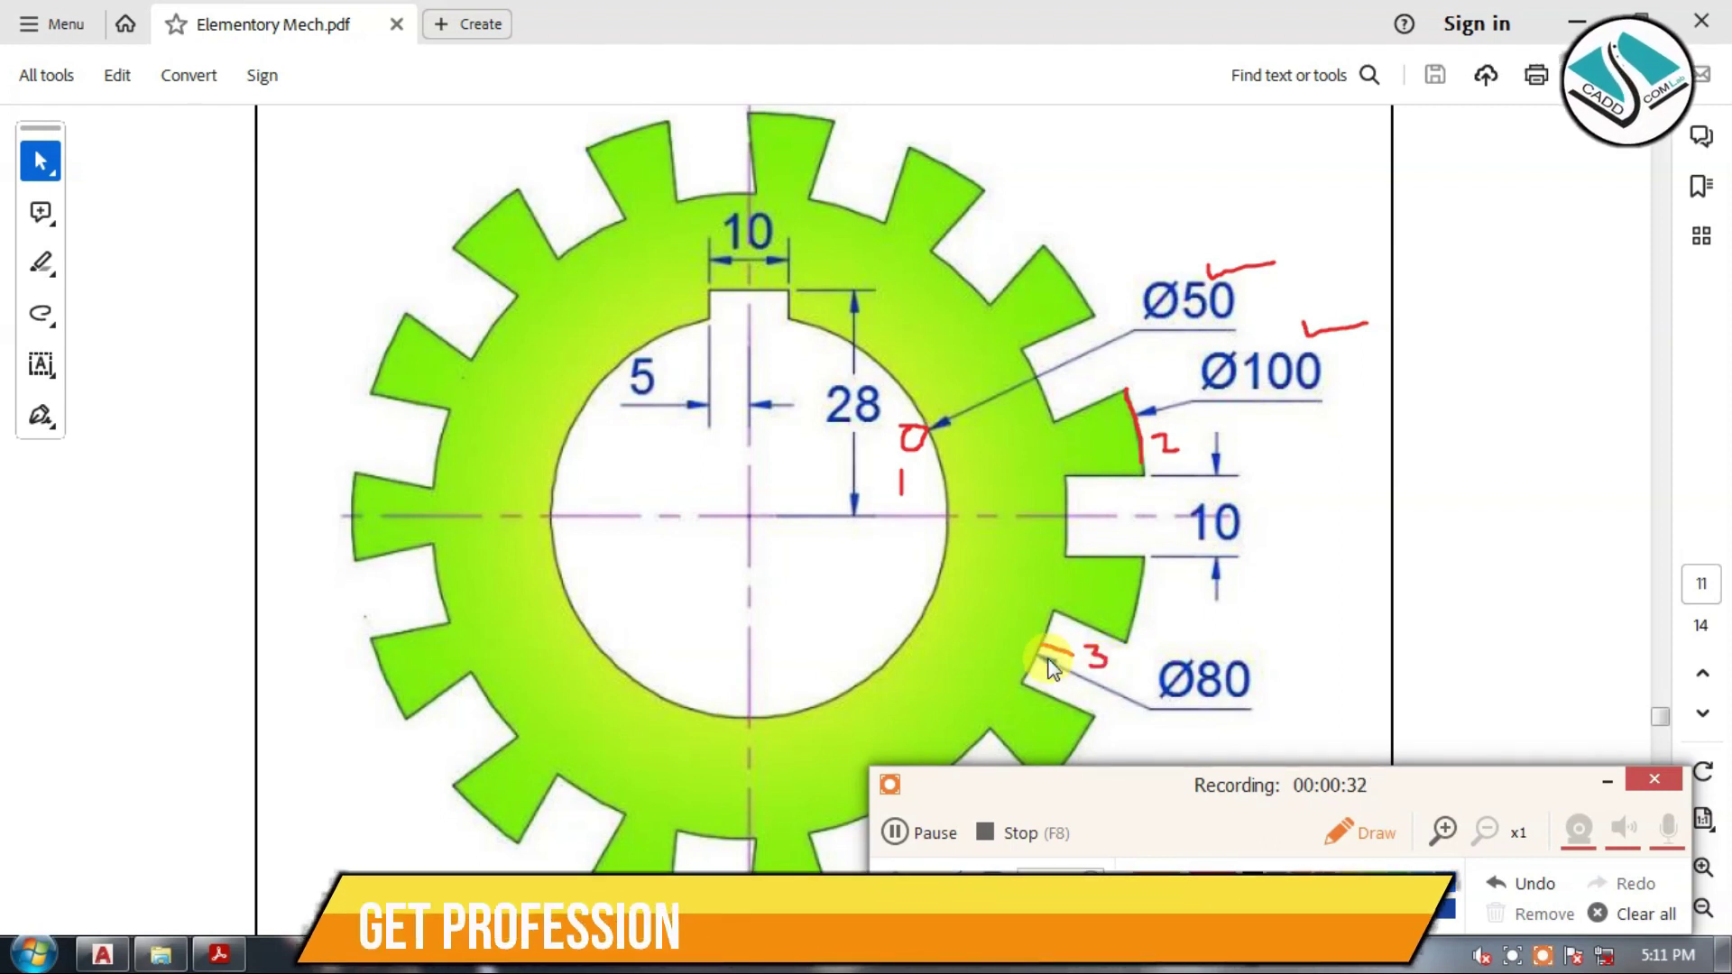
pyautogui.moveTo(1166, 262); pyautogui.dragTo(1158, 280)
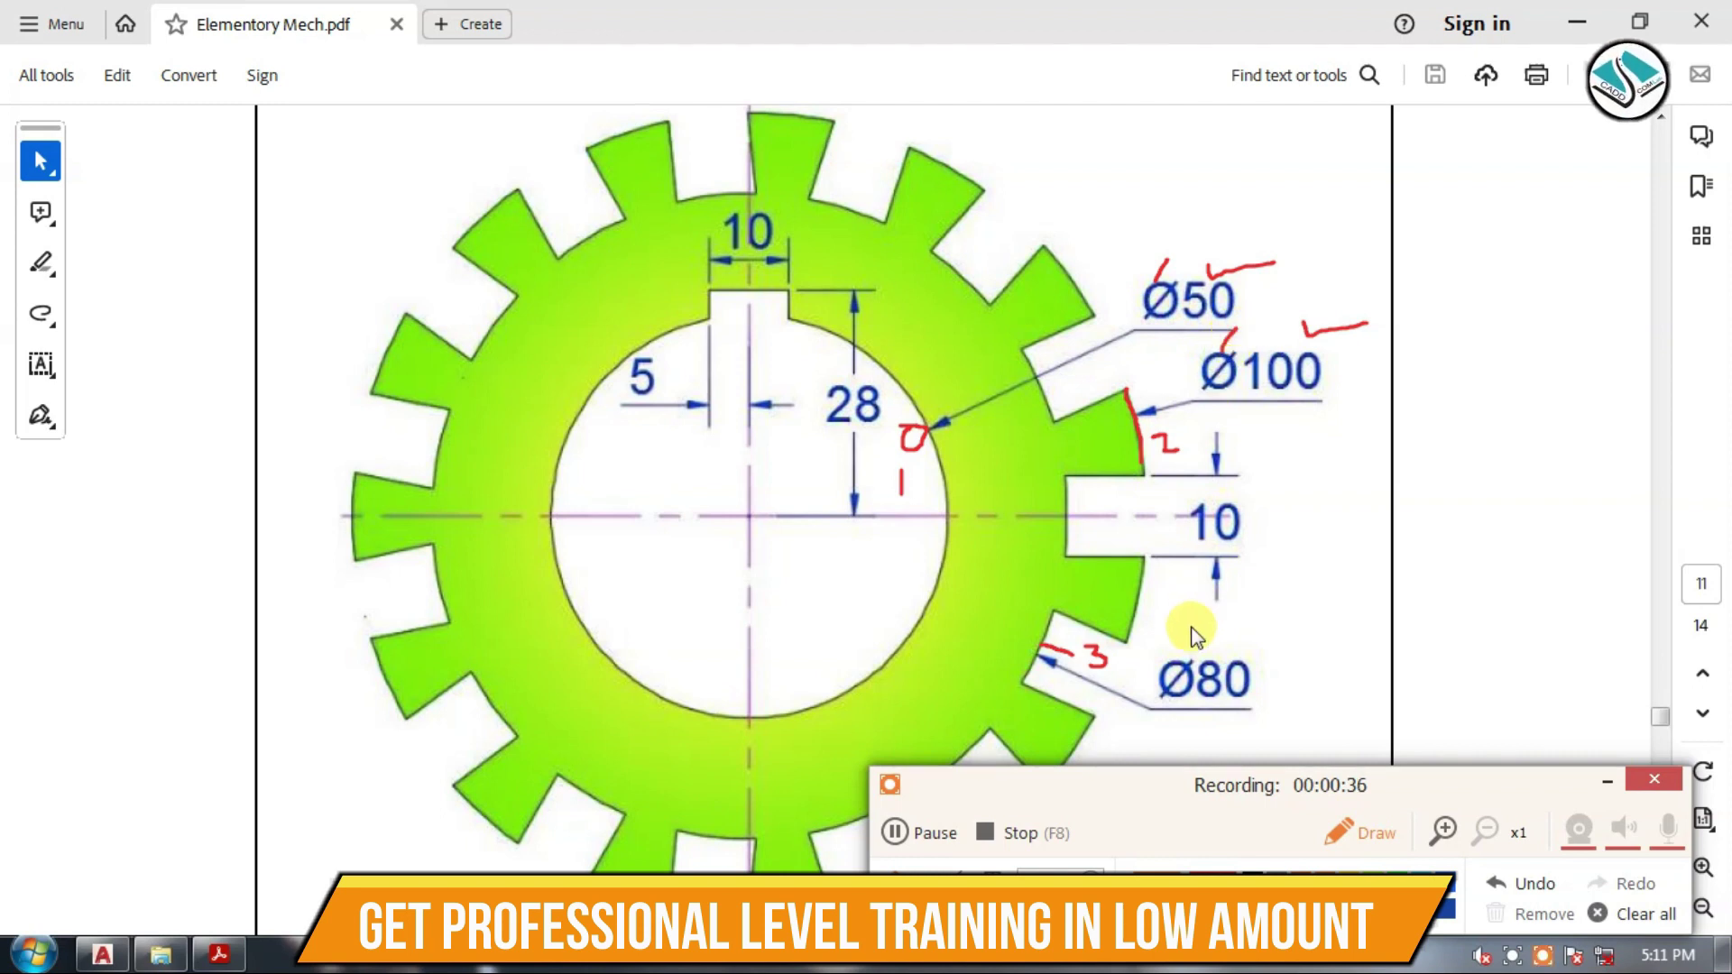
pyautogui.moveTo(1172, 638); pyautogui.dragTo(1171, 664)
pyautogui.click(1668, 914)
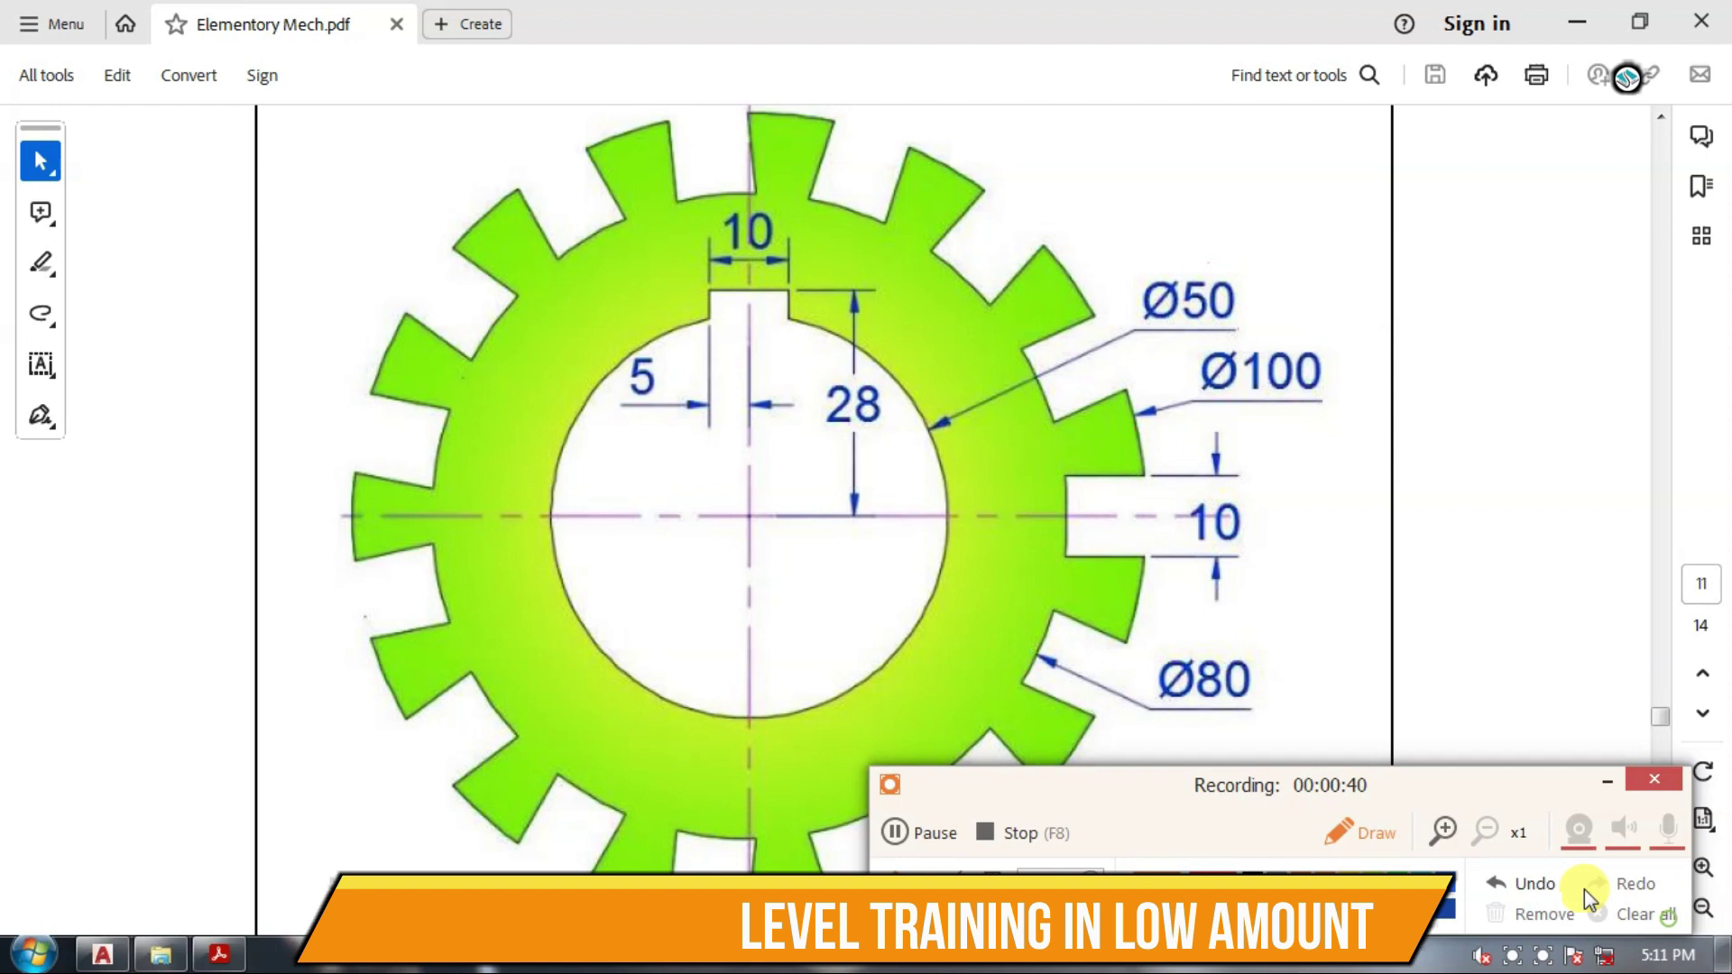
pyautogui.click(1358, 832)
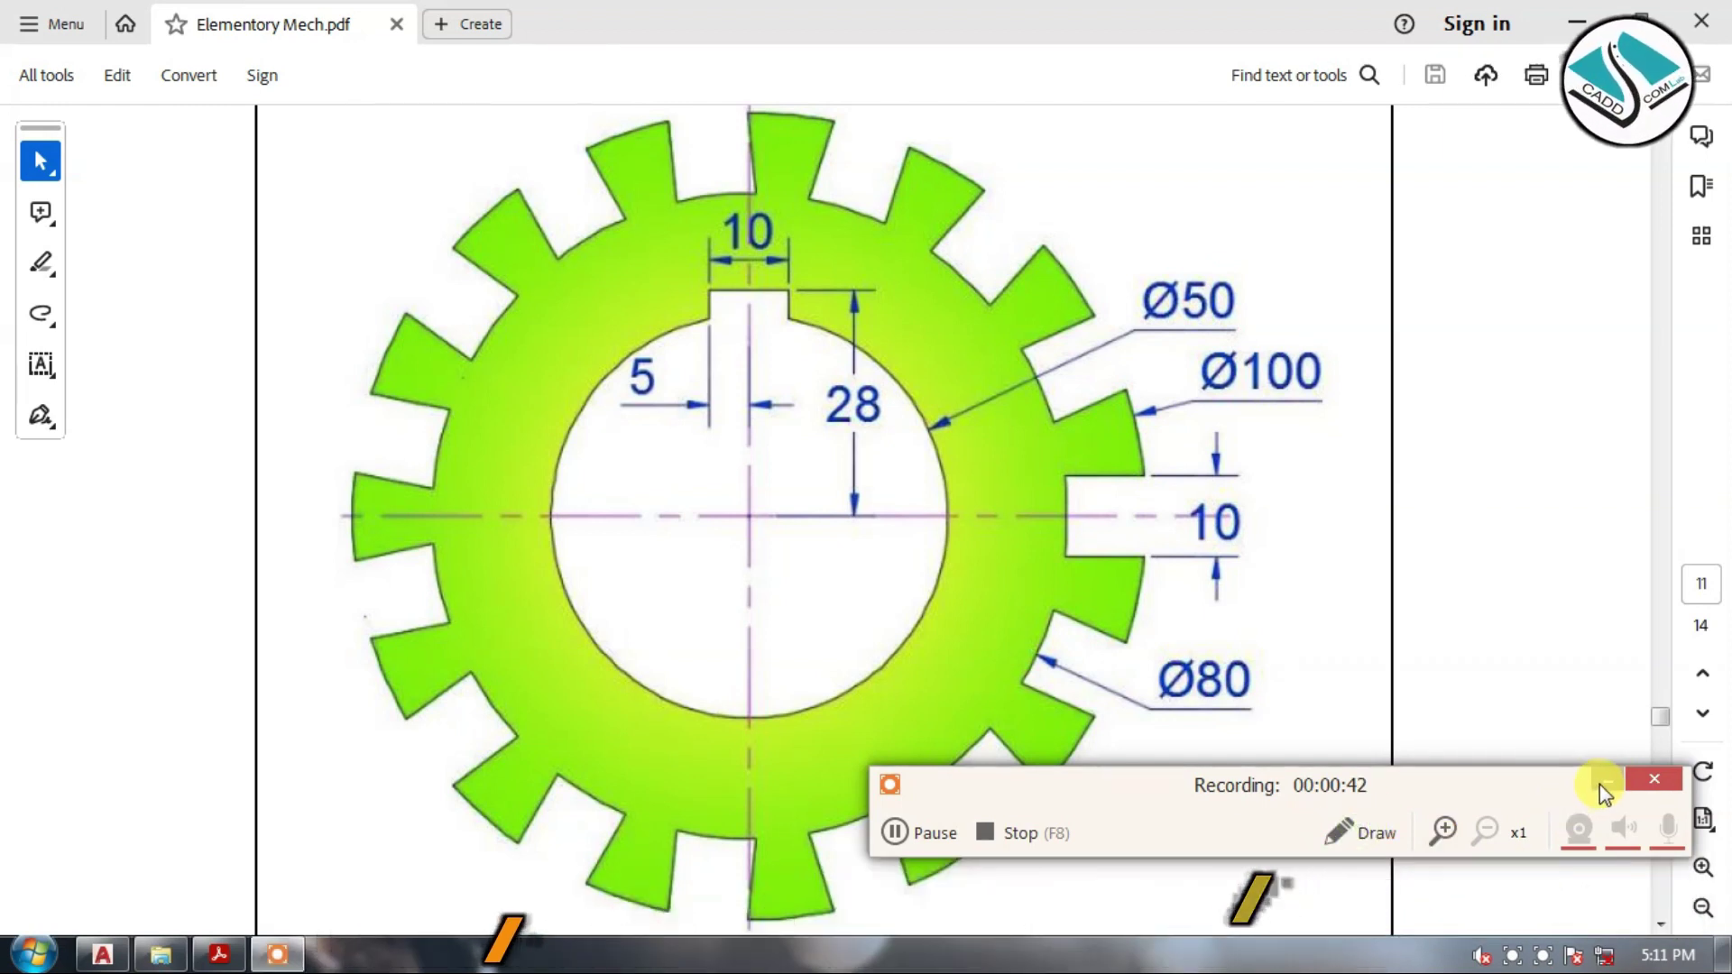
pyautogui.click(1602, 782)
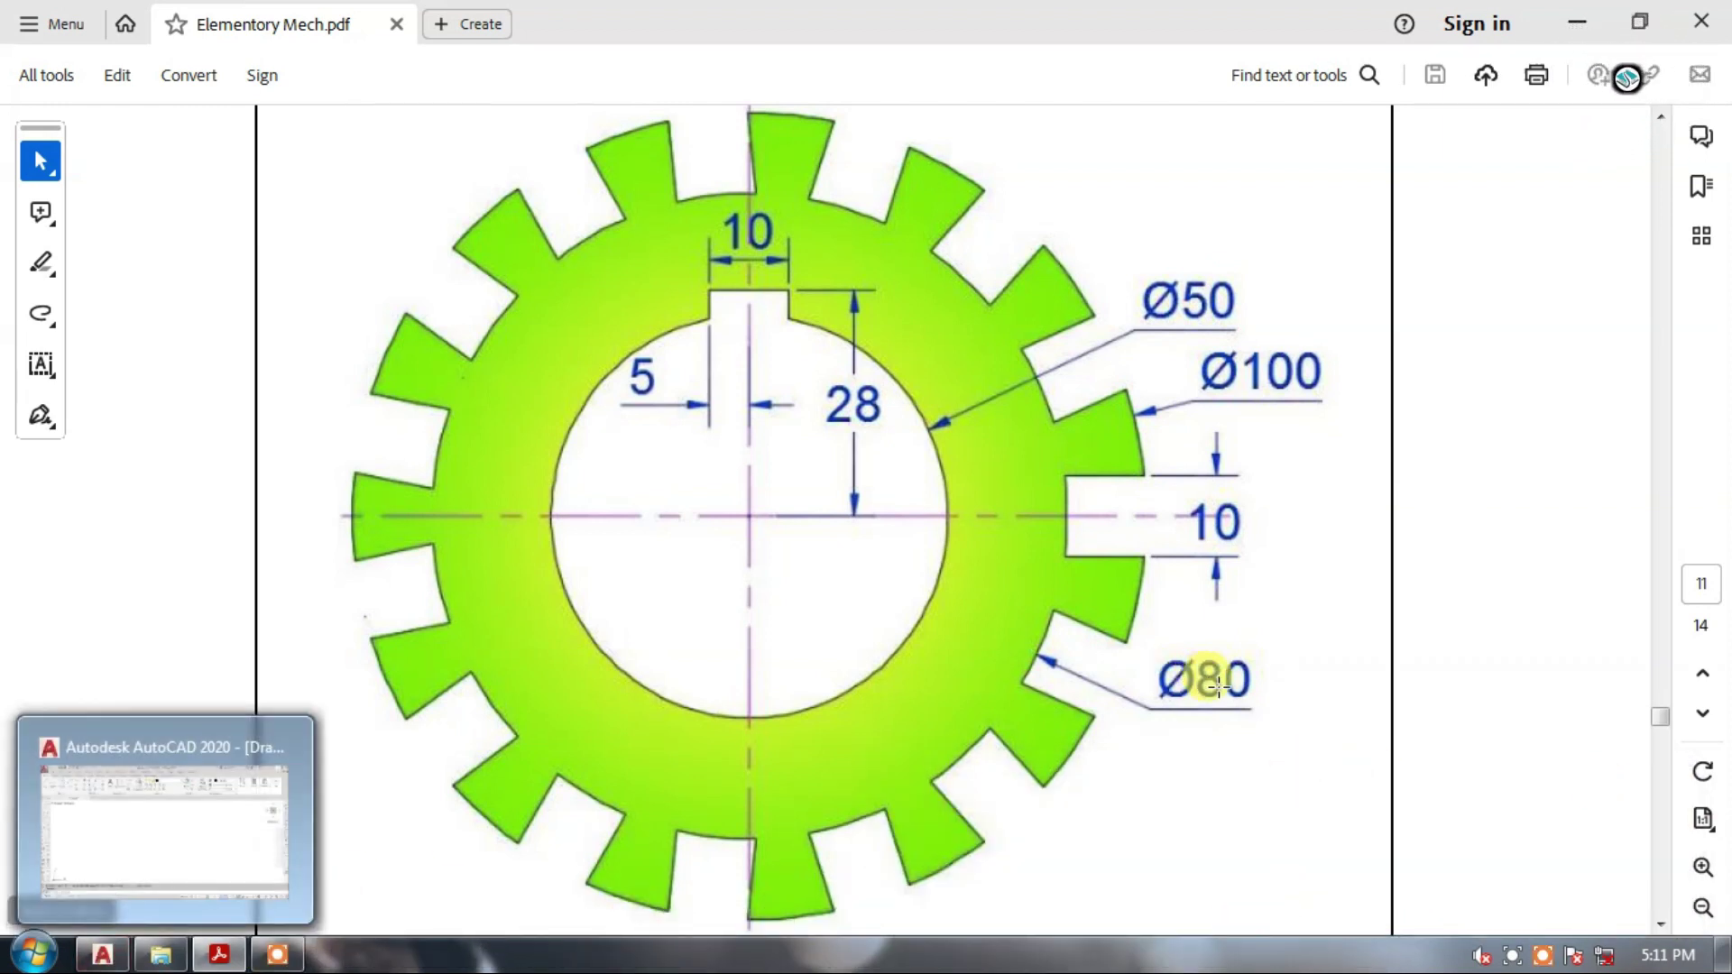
# Switch to AutoCAD and draw a centre-diameter circle with a diameter of 50 in the middle of the drawing area.
pyautogui.click(102, 955)
pyautogui.click(146, 158)
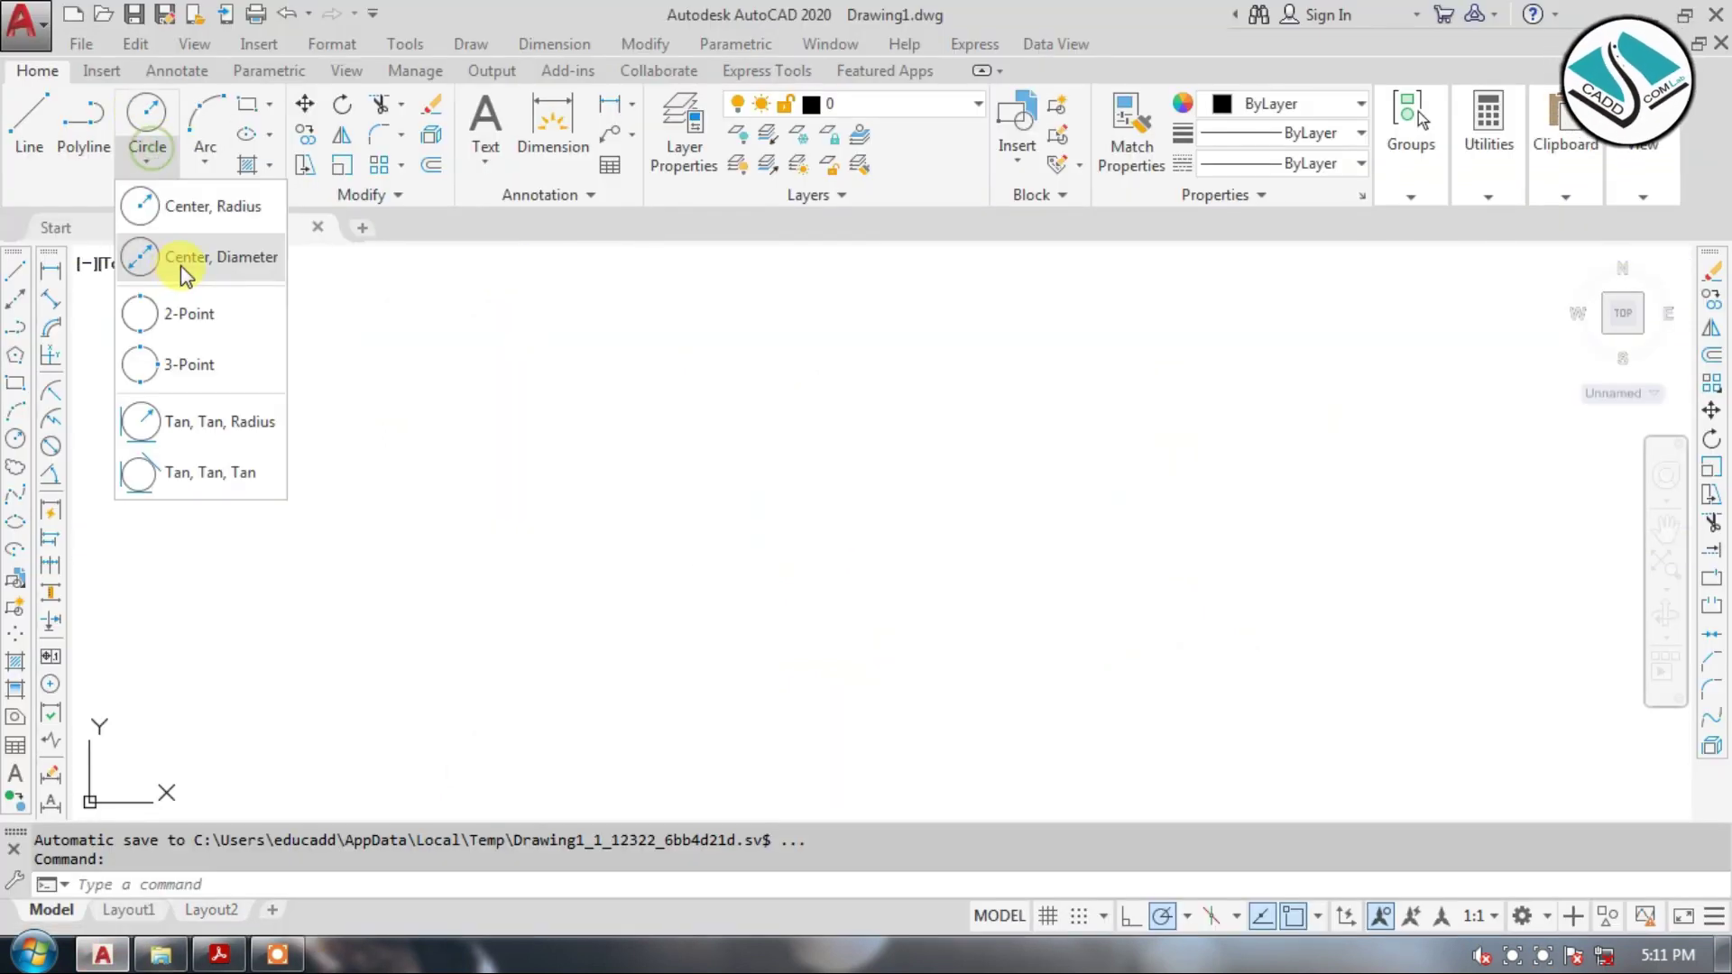
pyautogui.click(242, 268)
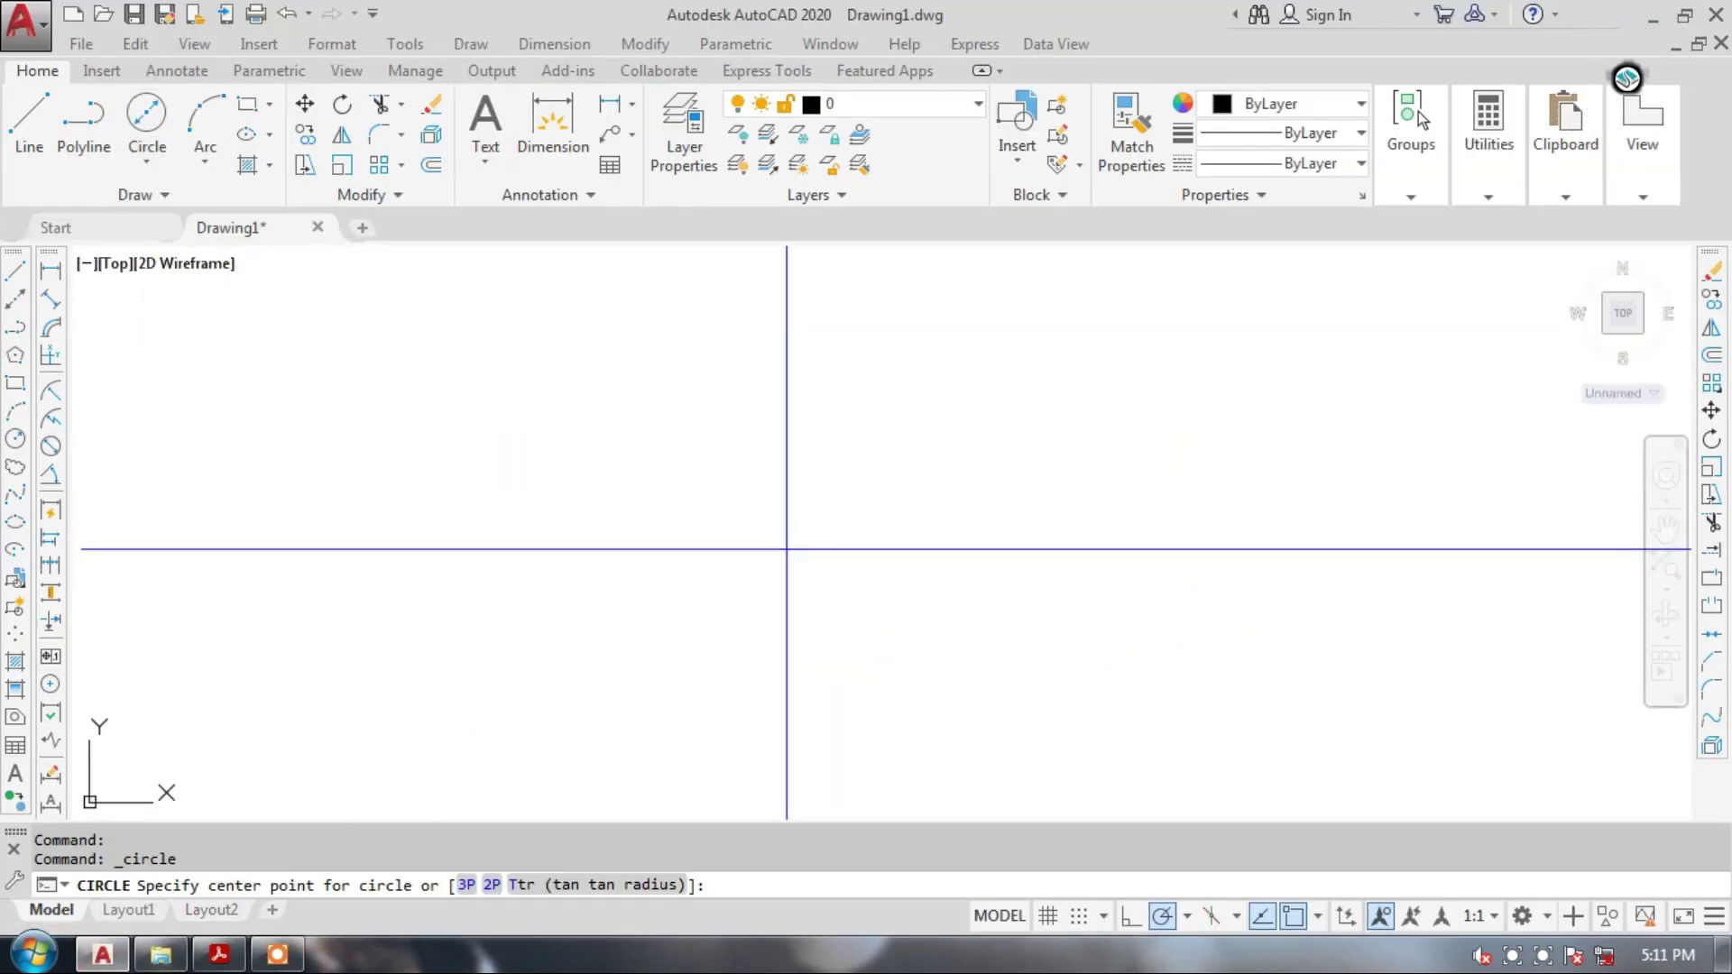
pyautogui.click(766, 540)
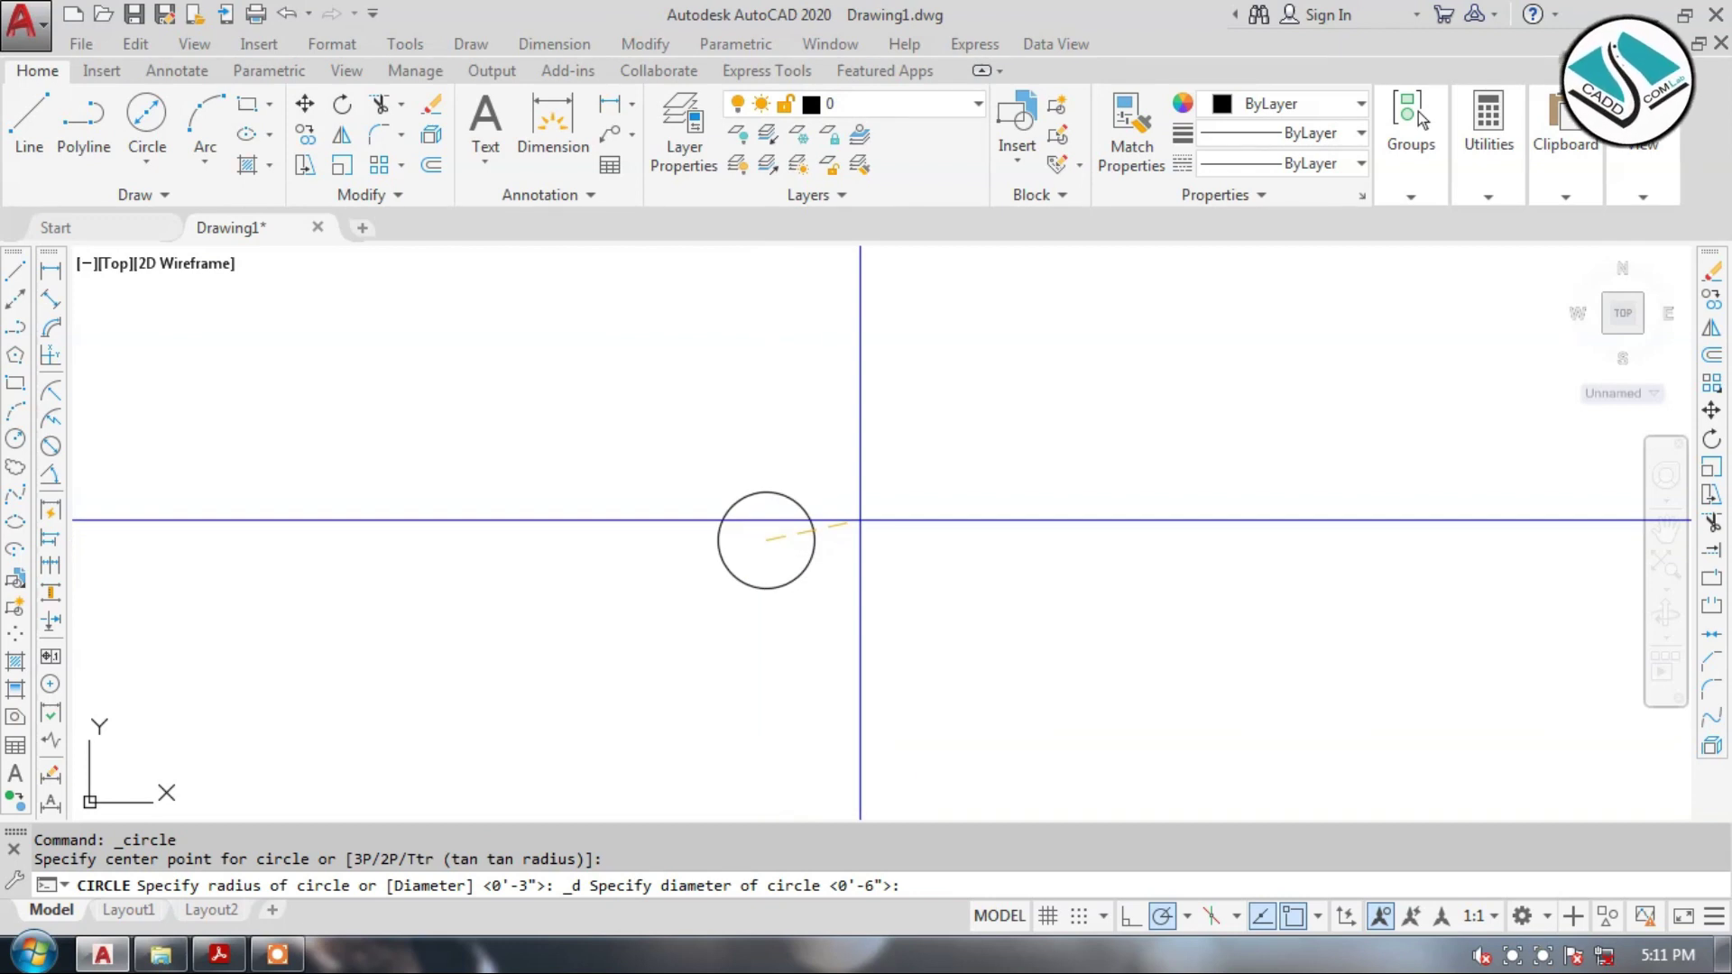
pyautogui.write('50')
pyautogui.press('Return')
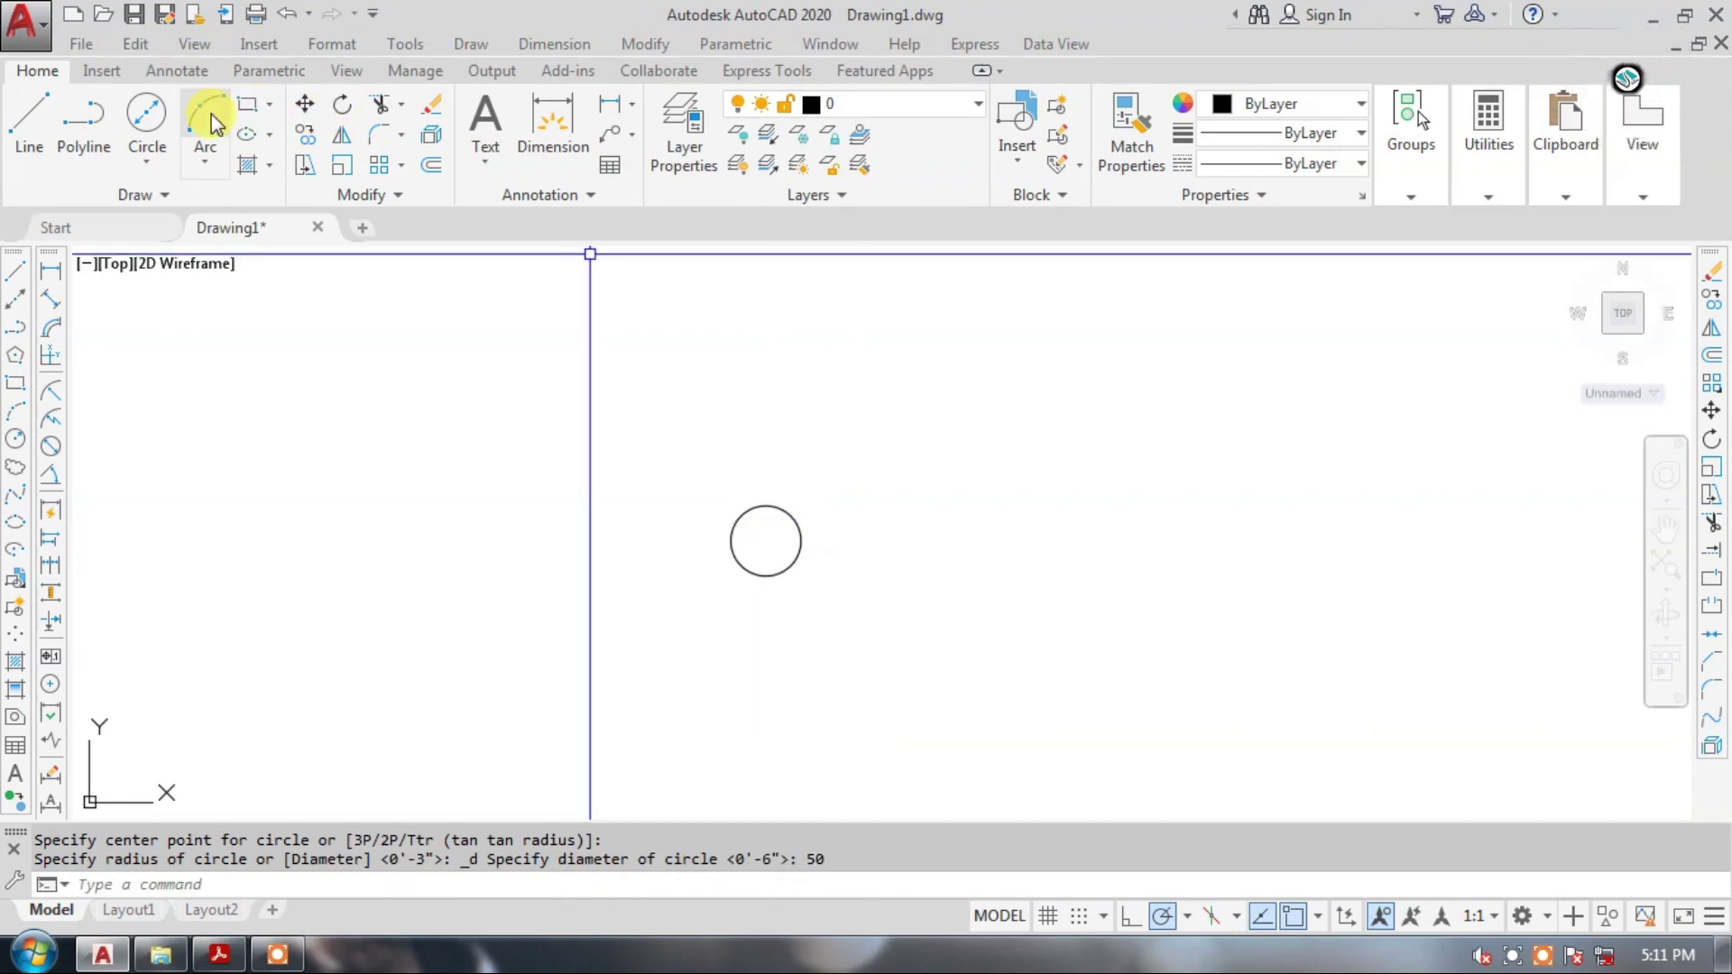
# Draw a concentric circle with a diameter of 80 from the centre of the first circle.
pyautogui.click(159, 124)
pyautogui.scroll(2, 761, 537)
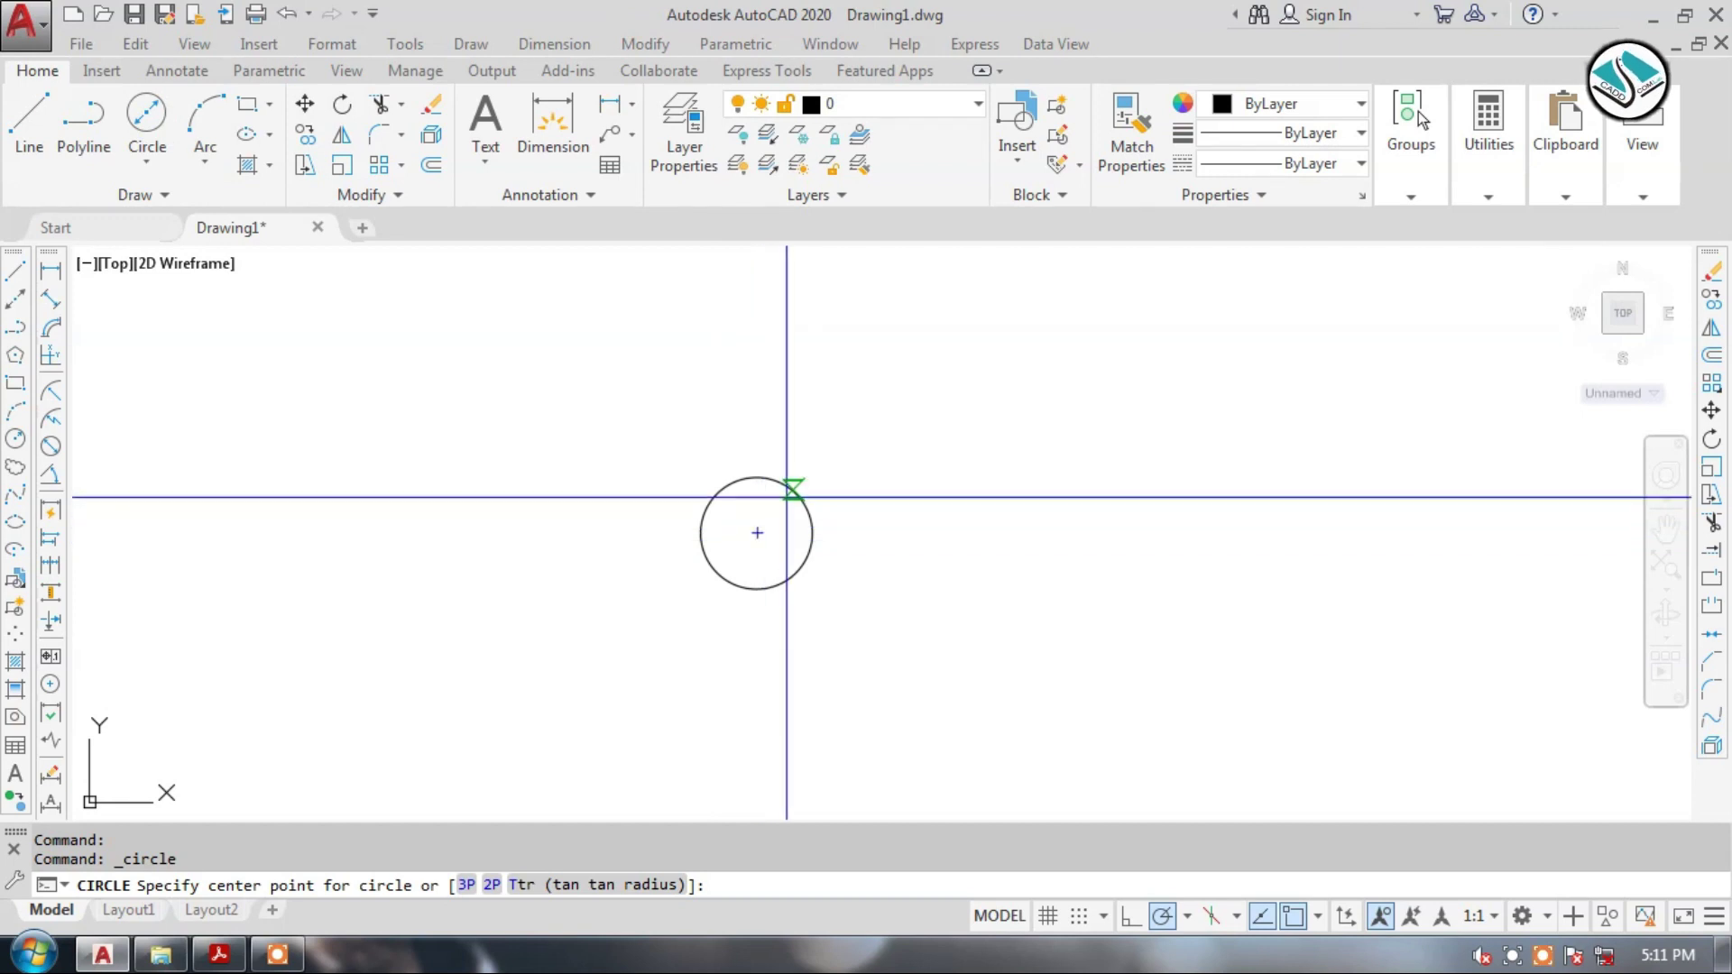
pyautogui.click(758, 531)
pyautogui.write('8')
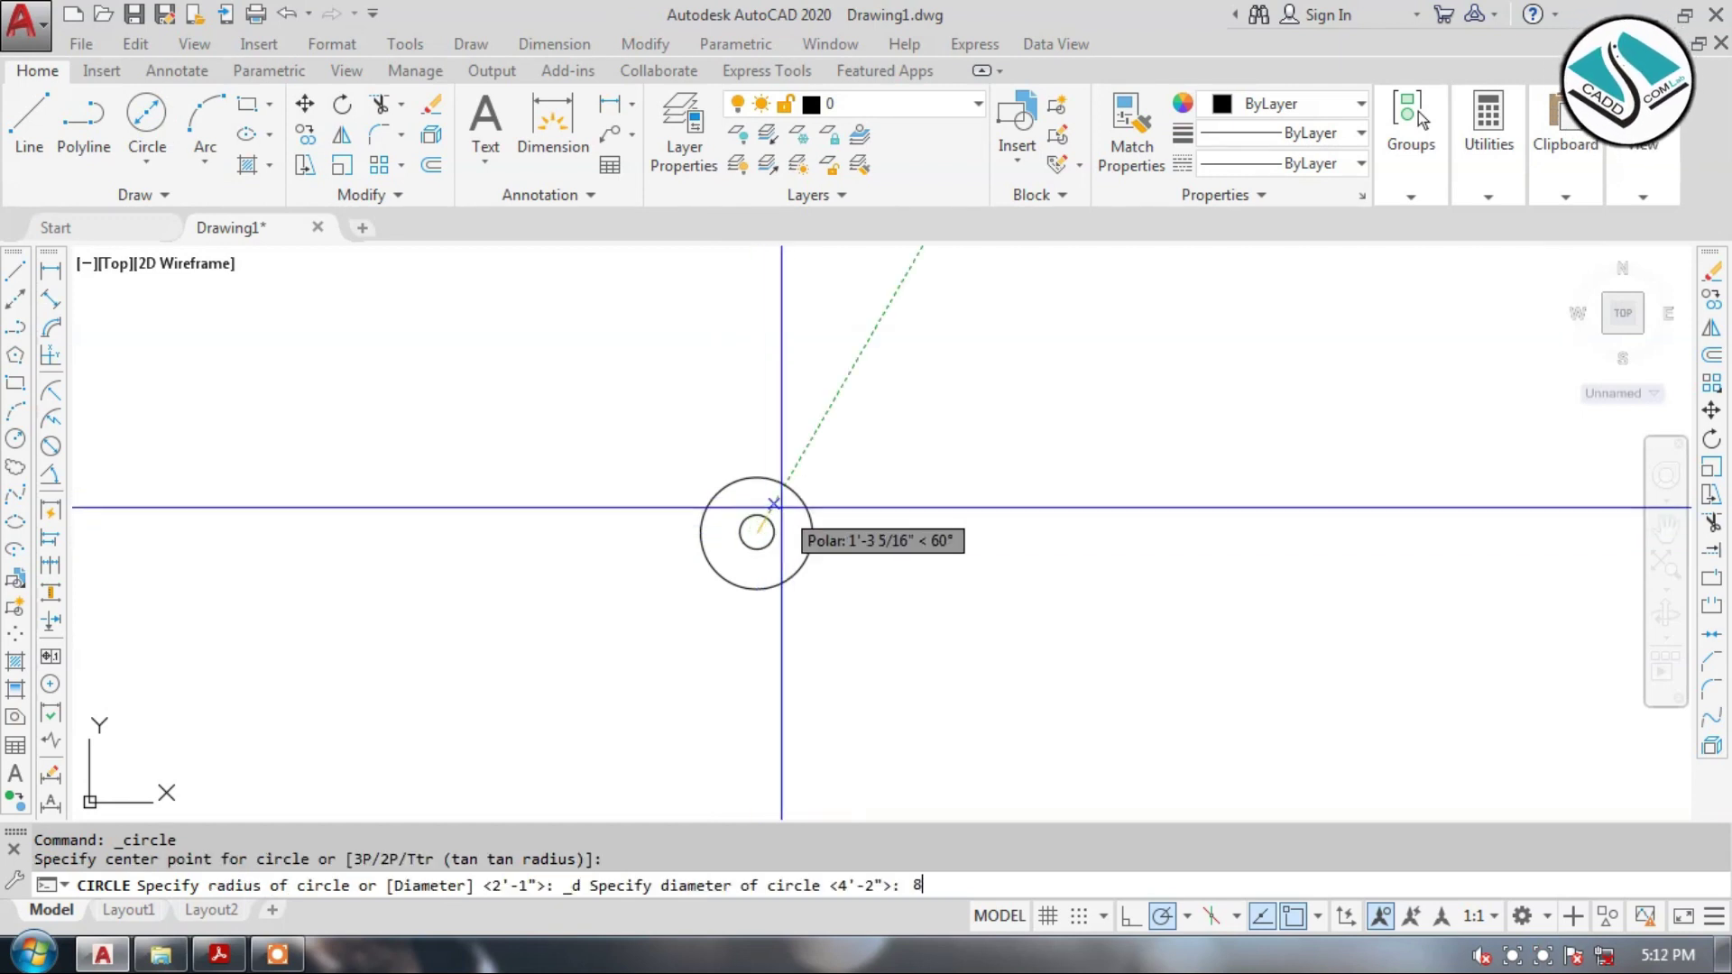
pyautogui.write('0')
pyautogui.press('Return')
# Draw a third concentric circle with a diameter of 100 around the other two.
pyautogui.click(165, 115)
pyautogui.scroll(2, 834, 501)
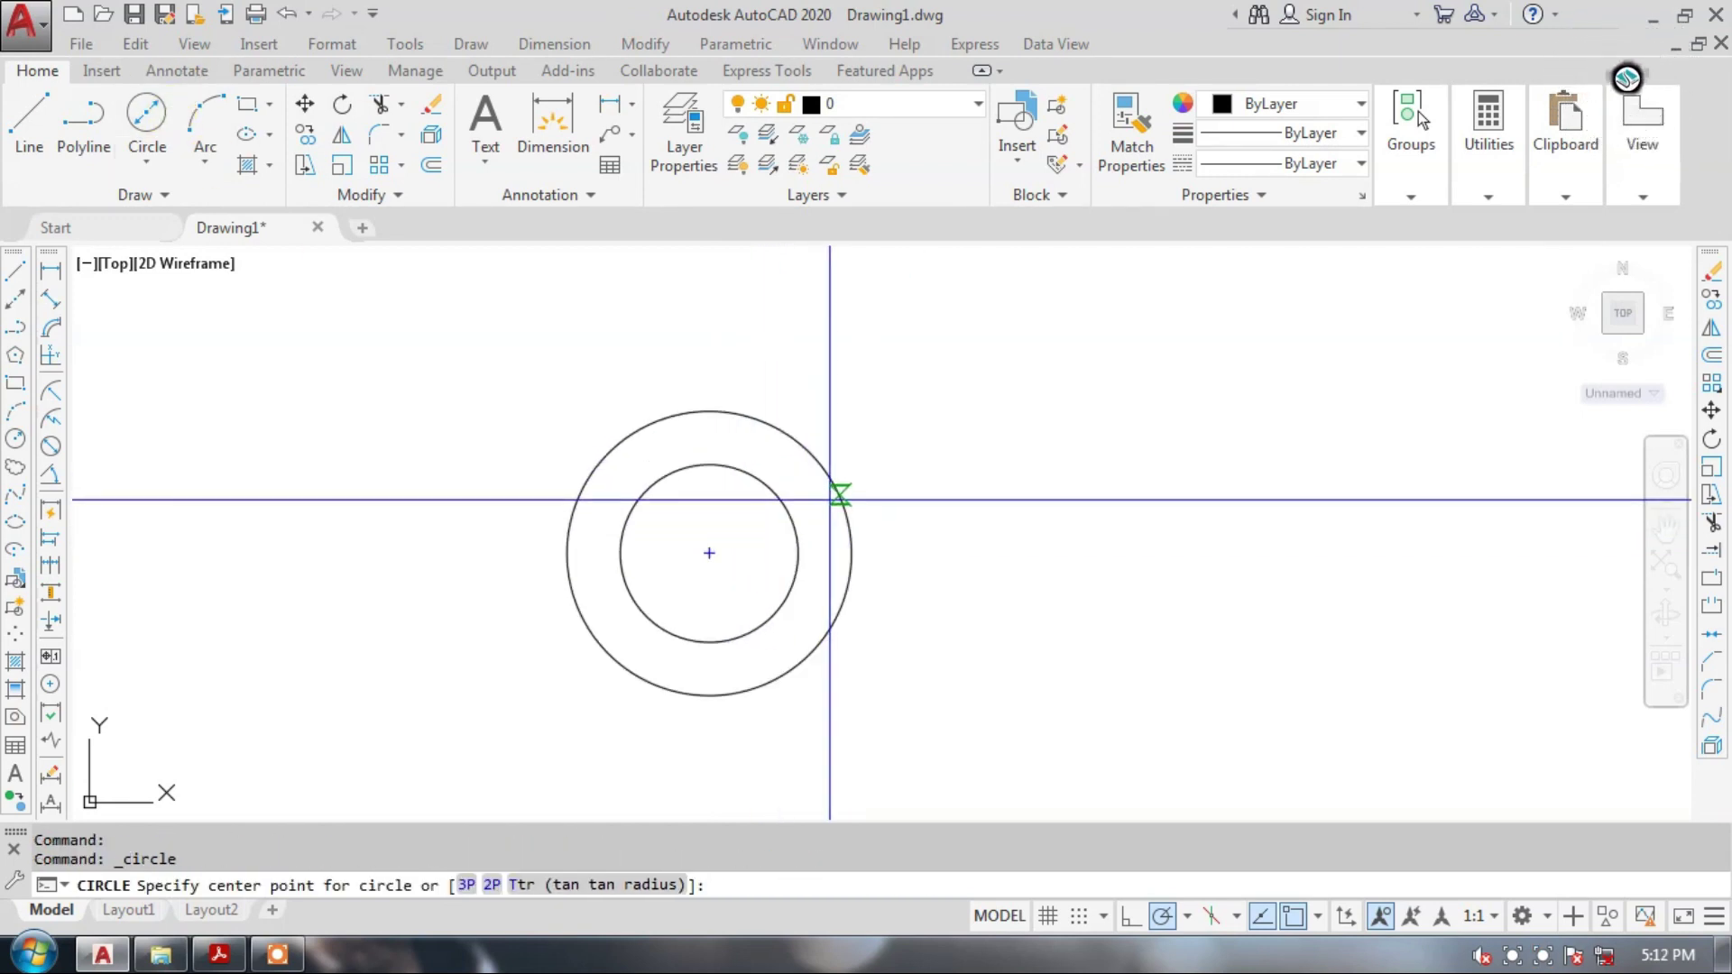
pyautogui.click(709, 550)
pyautogui.write('1')
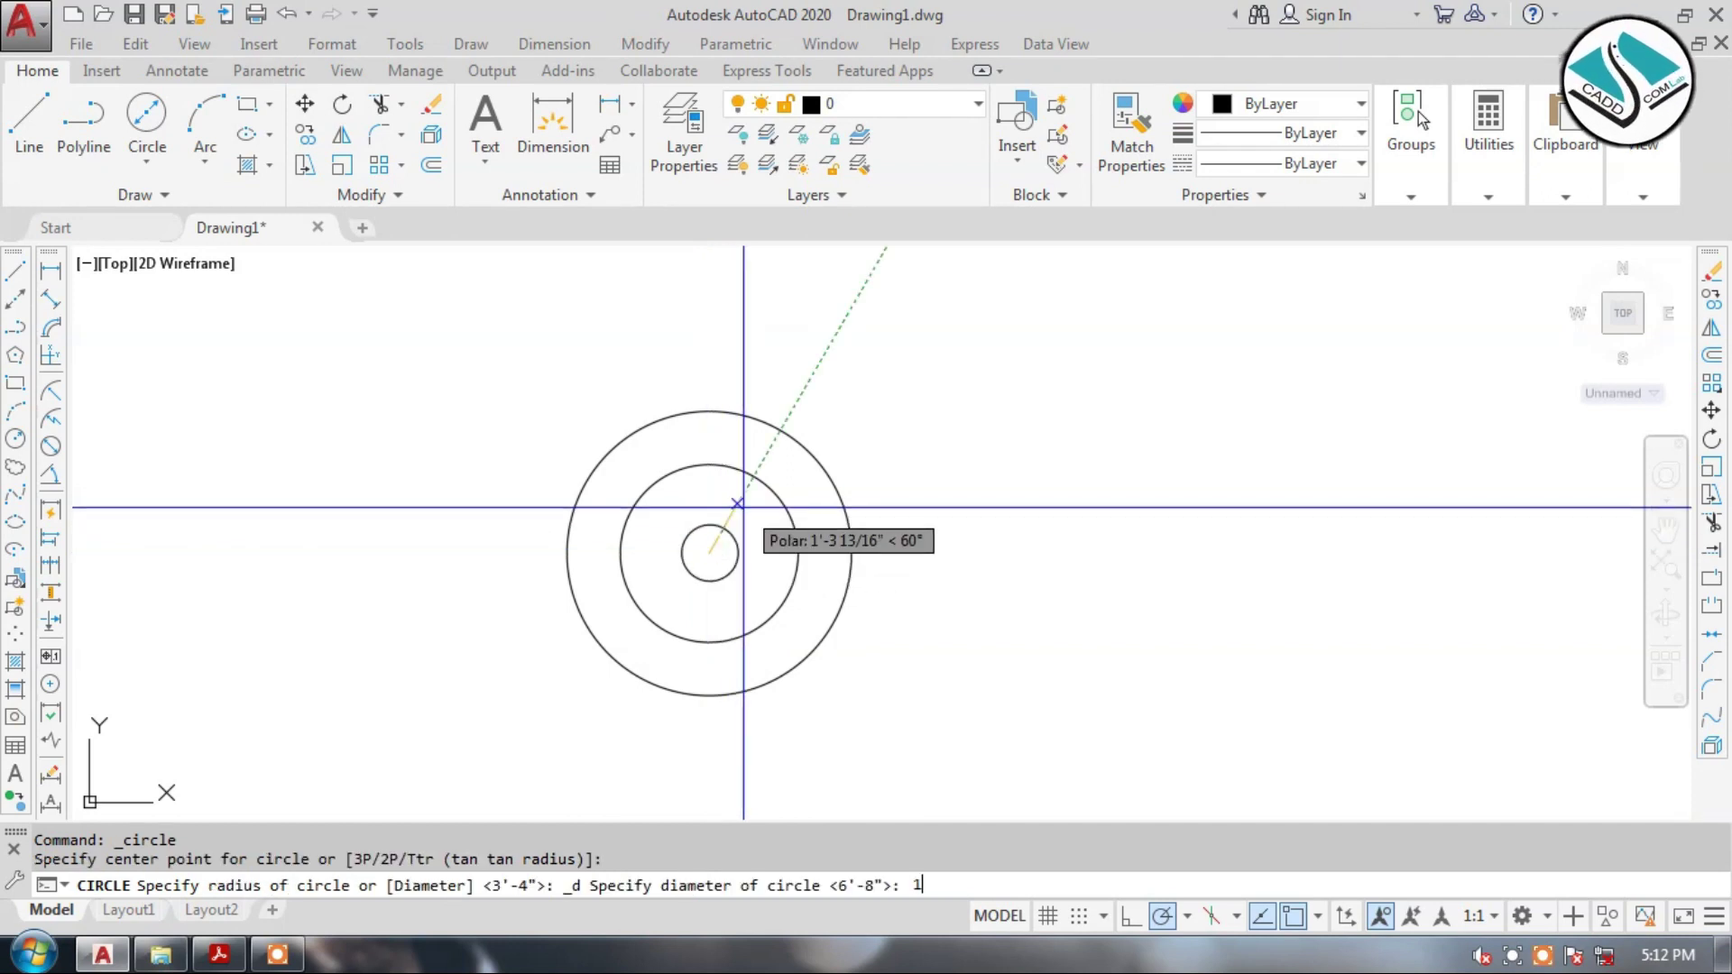
pyautogui.write('00')
pyautogui.press('Return')
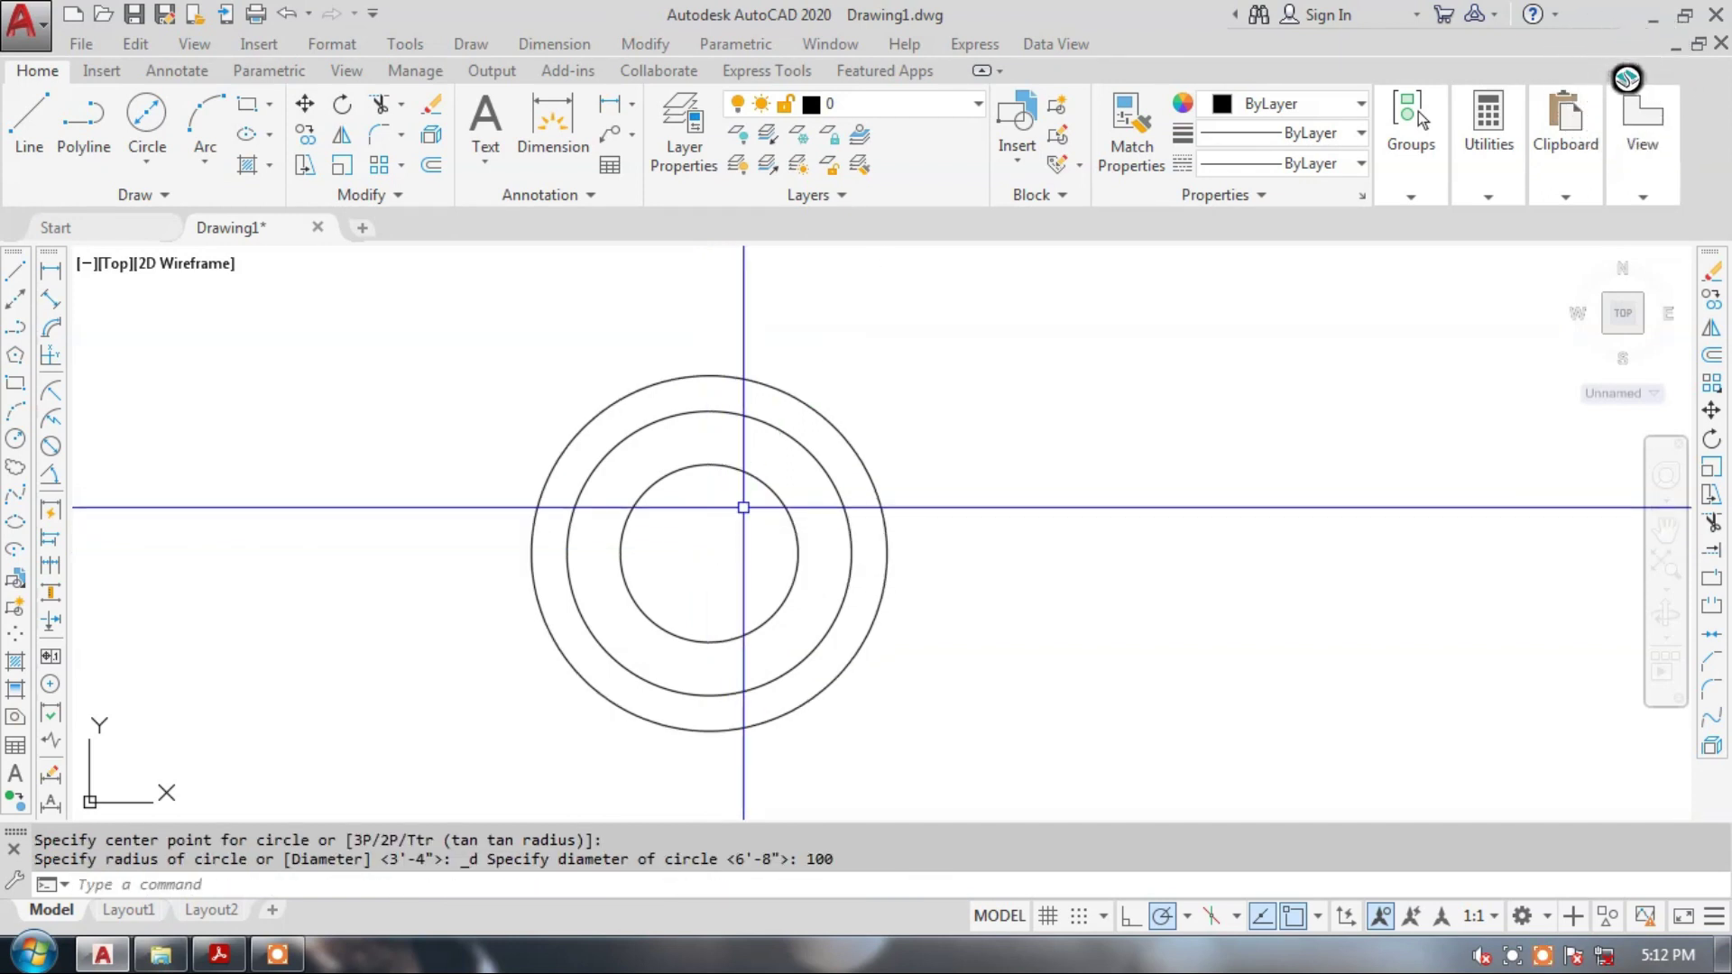
# Switch to the PDF drawing, trace the keyway's 28 height and 5 half-width in red, and clear the markup.
pyautogui.click(219, 954)
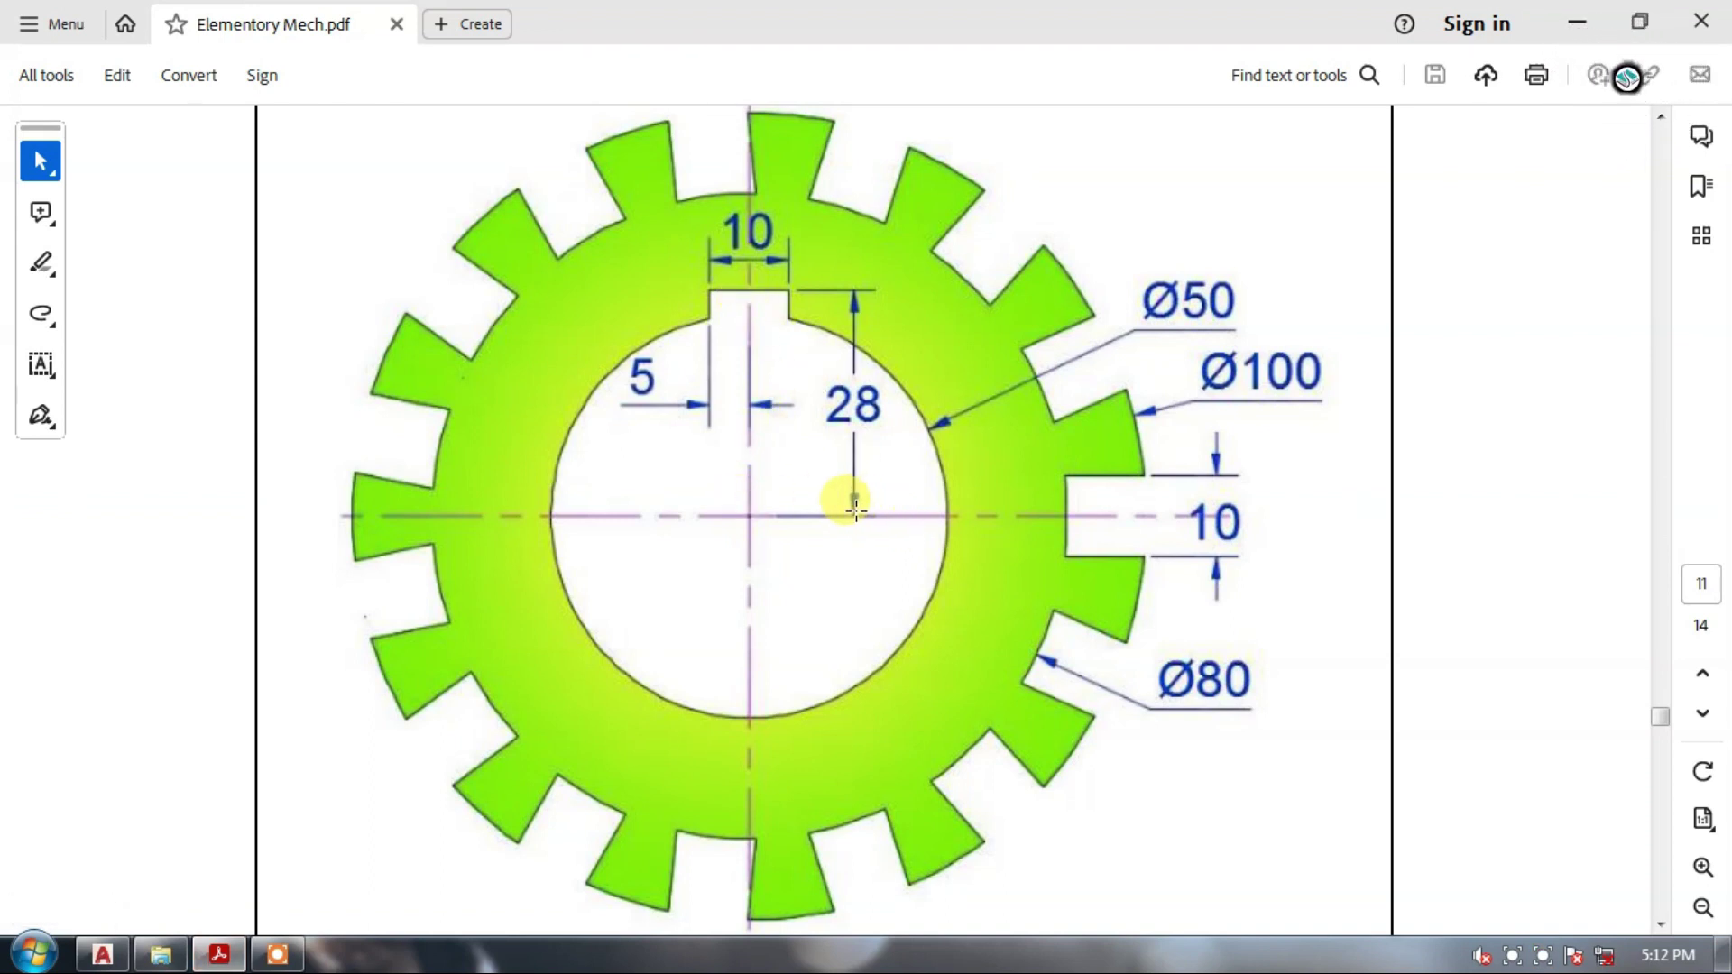
pyautogui.click(277, 955)
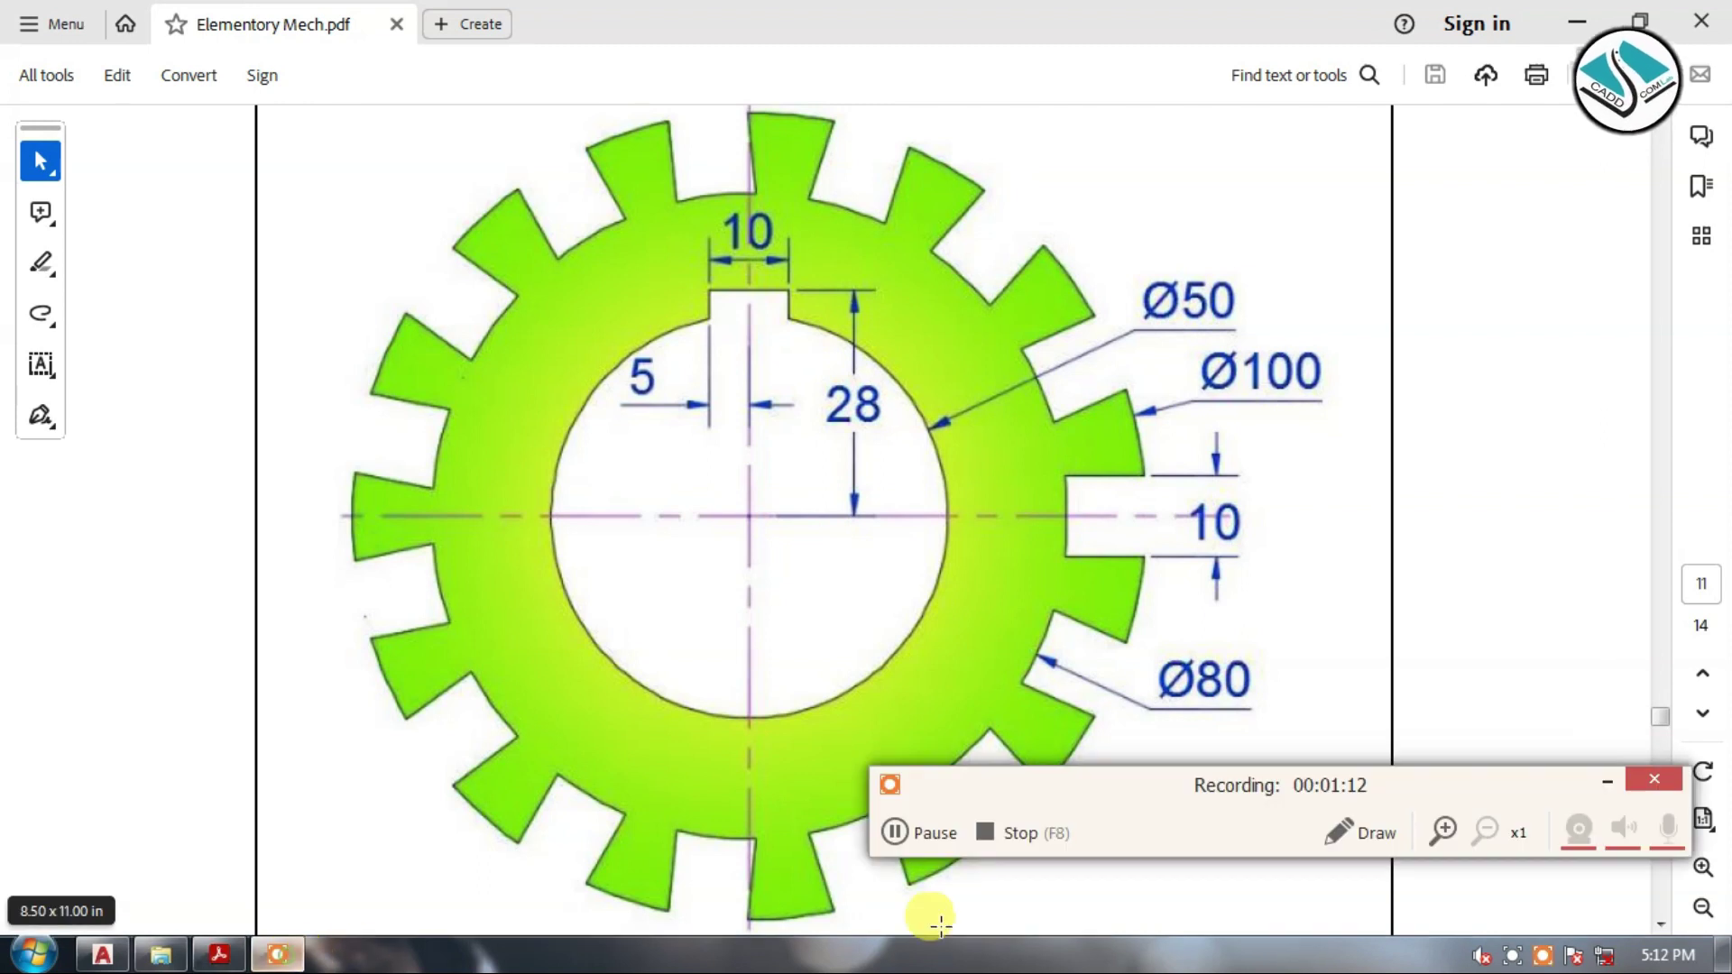
pyautogui.click(1383, 843)
pyautogui.moveTo(745, 518); pyautogui.dragTo(751, 465)
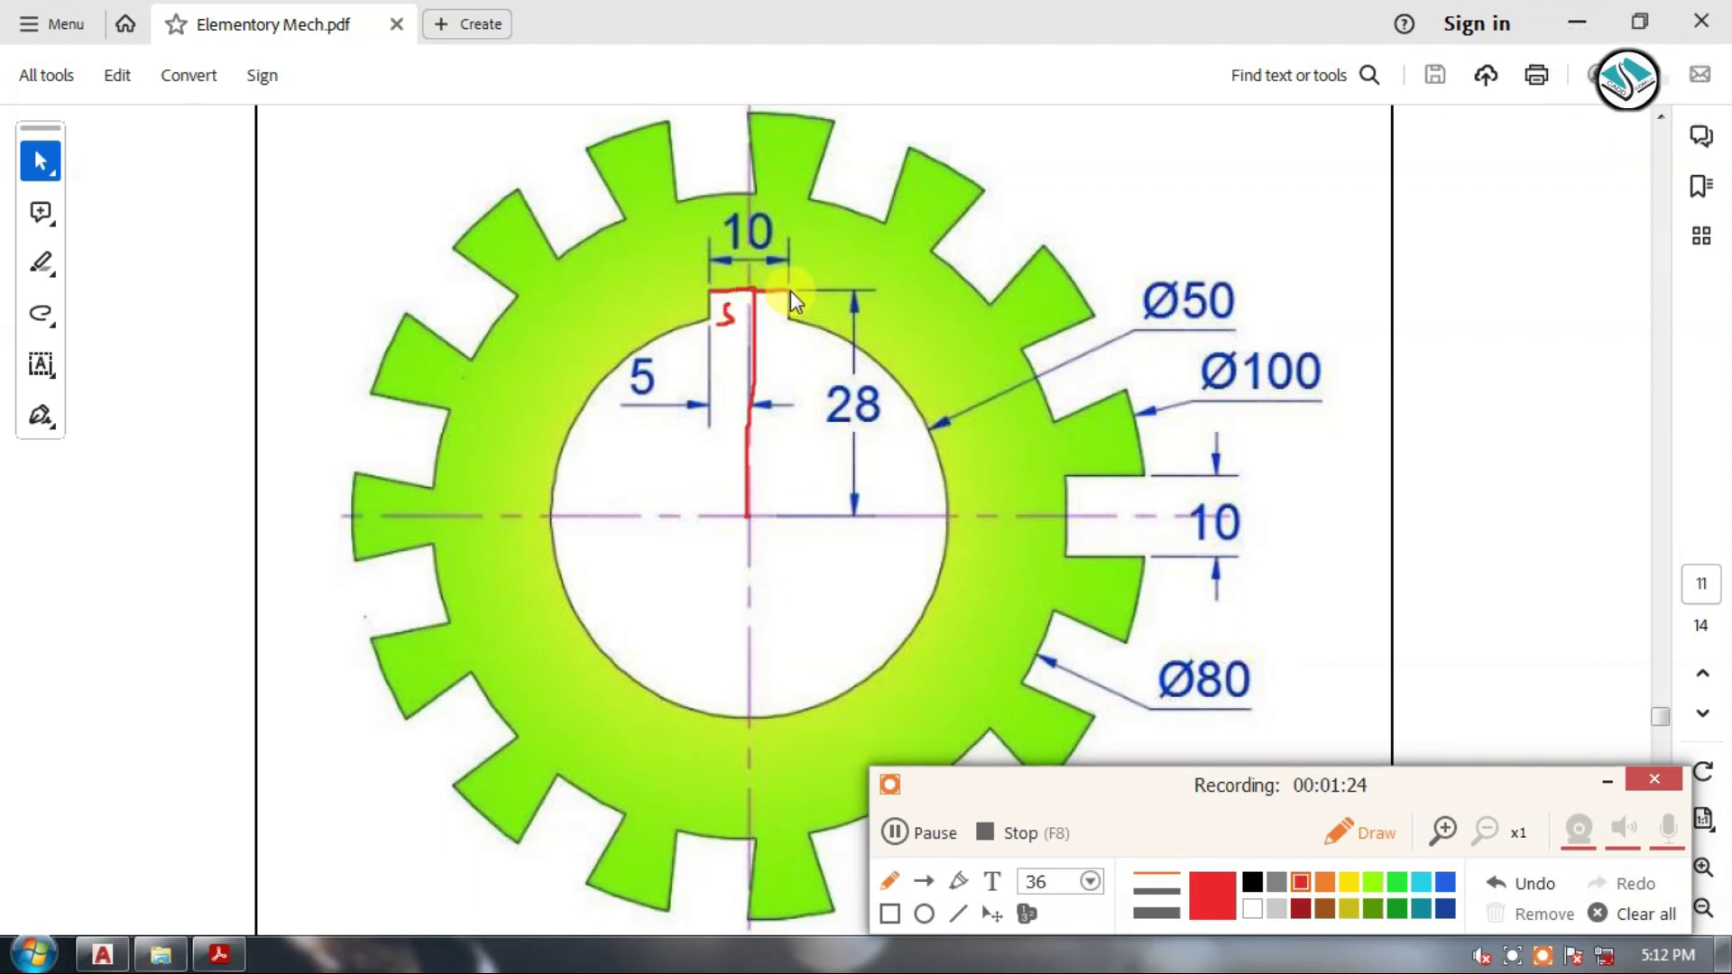
pyautogui.click(1611, 913)
pyautogui.click(1407, 830)
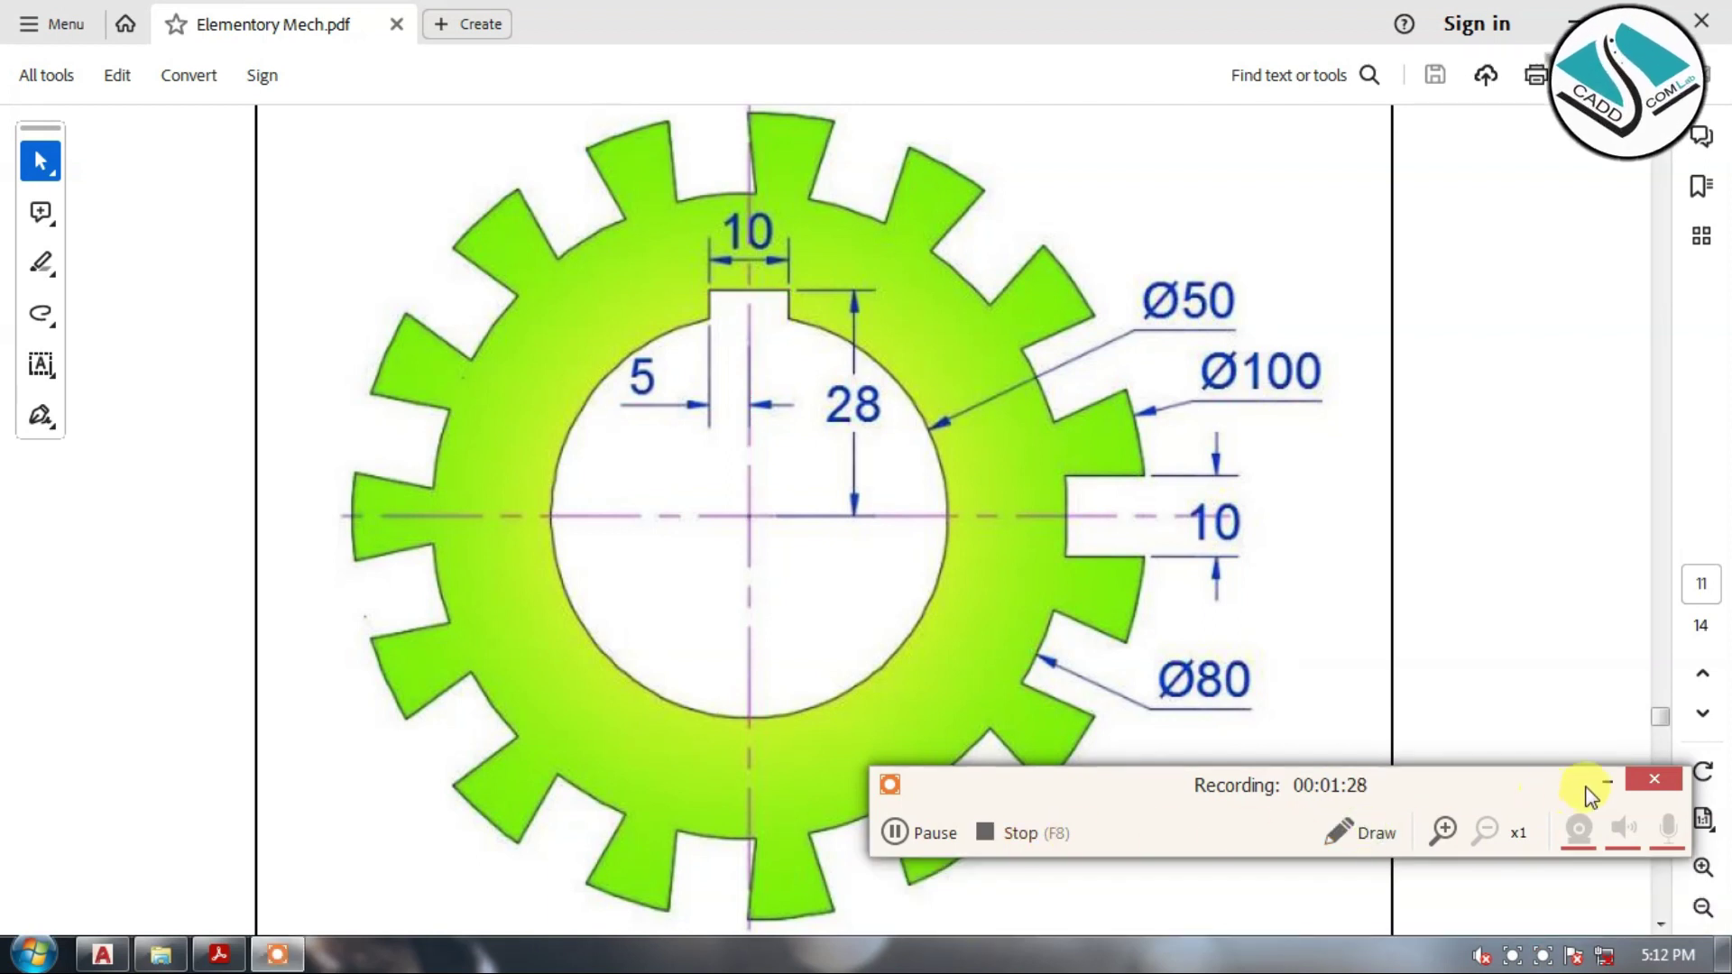
pyautogui.click(1607, 781)
# Switch to AutoCAD and draw a vertical line 28 long upward from the circles' centre with Ortho on.
pyautogui.click(103, 954)
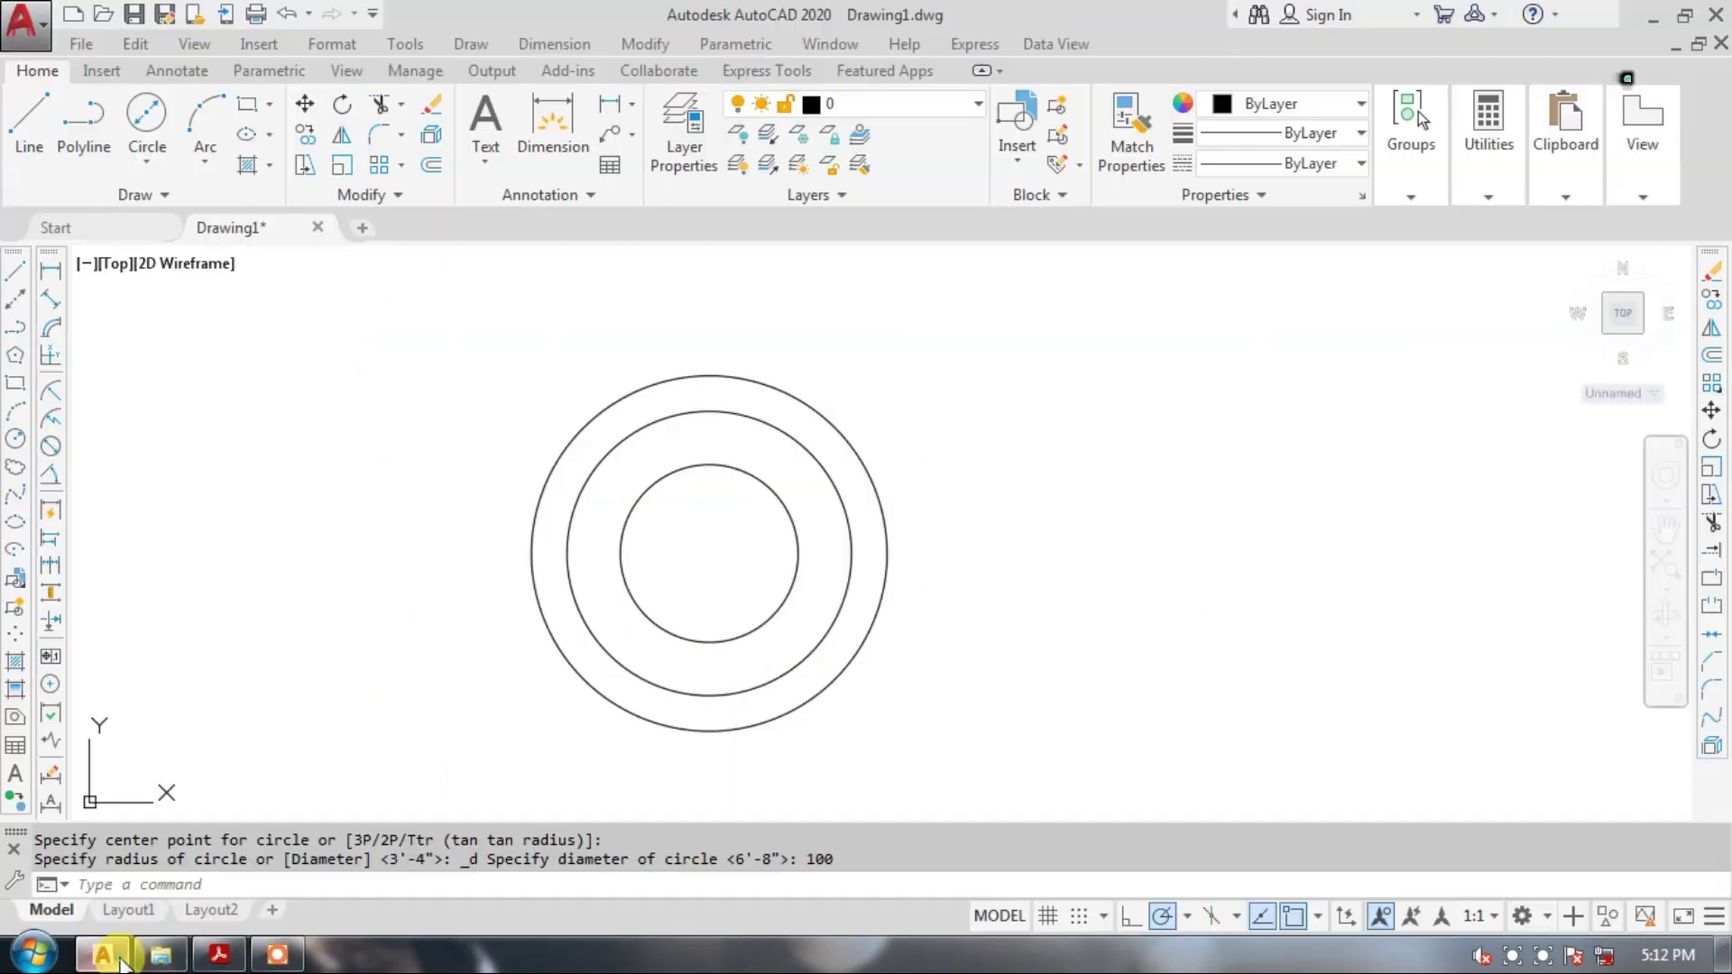
pyautogui.click(30, 131)
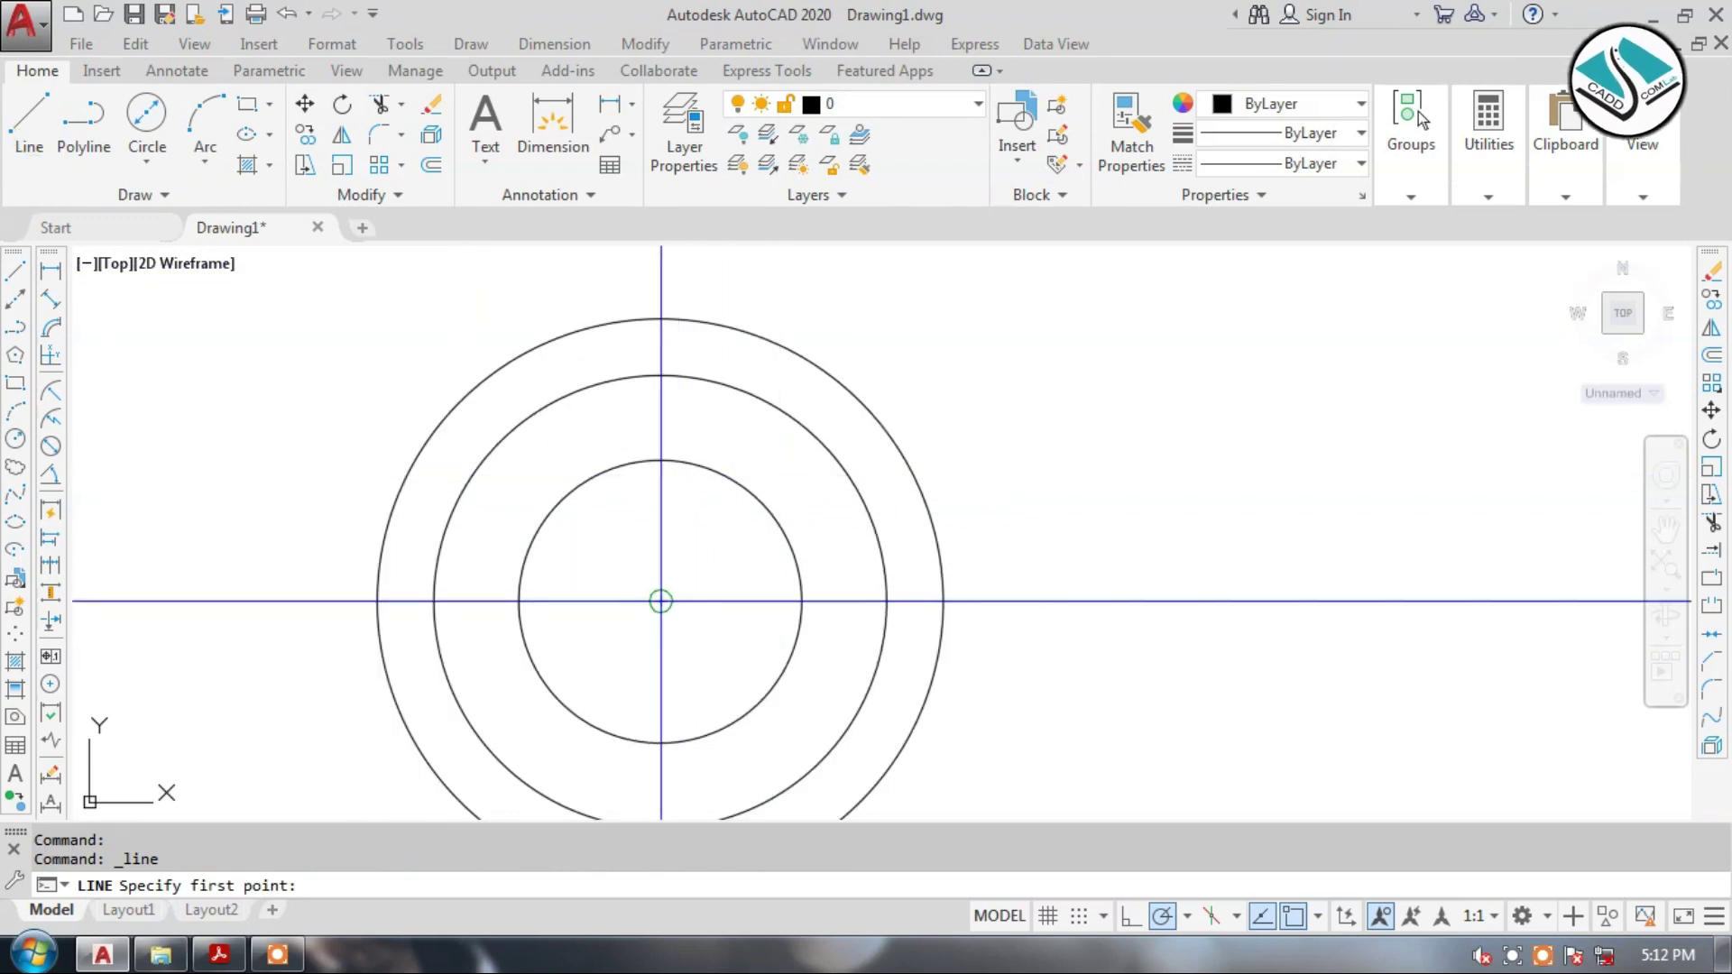
pyautogui.click(660, 600)
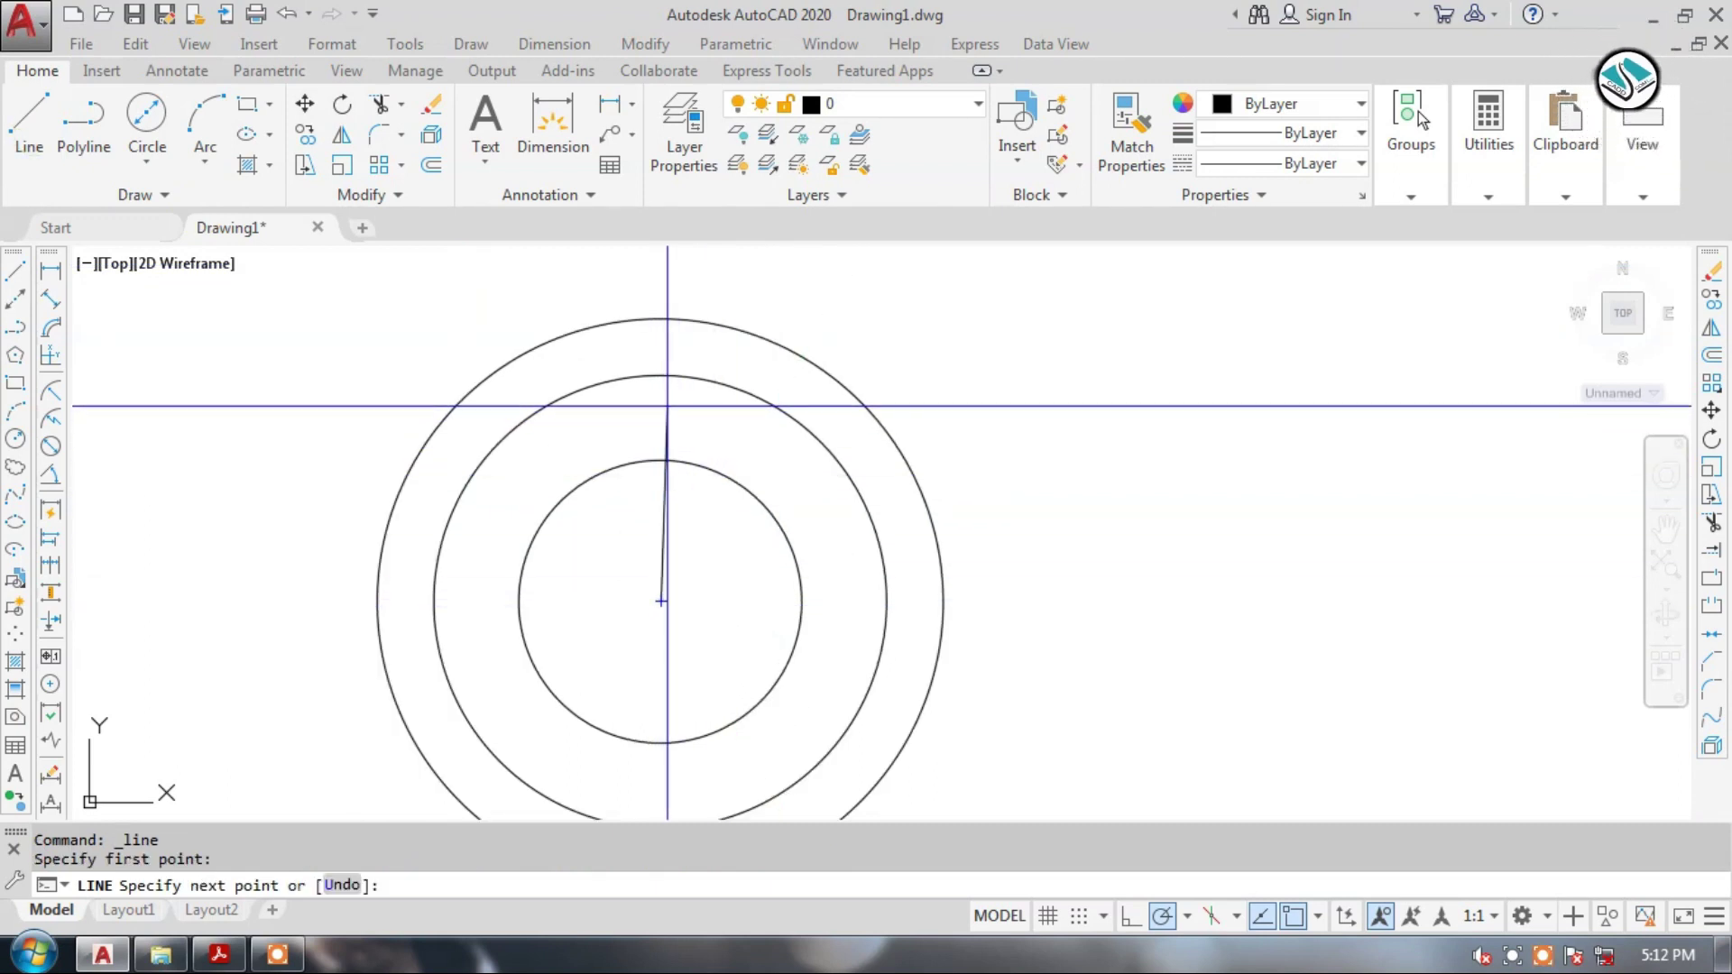
pyautogui.click(1130, 916)
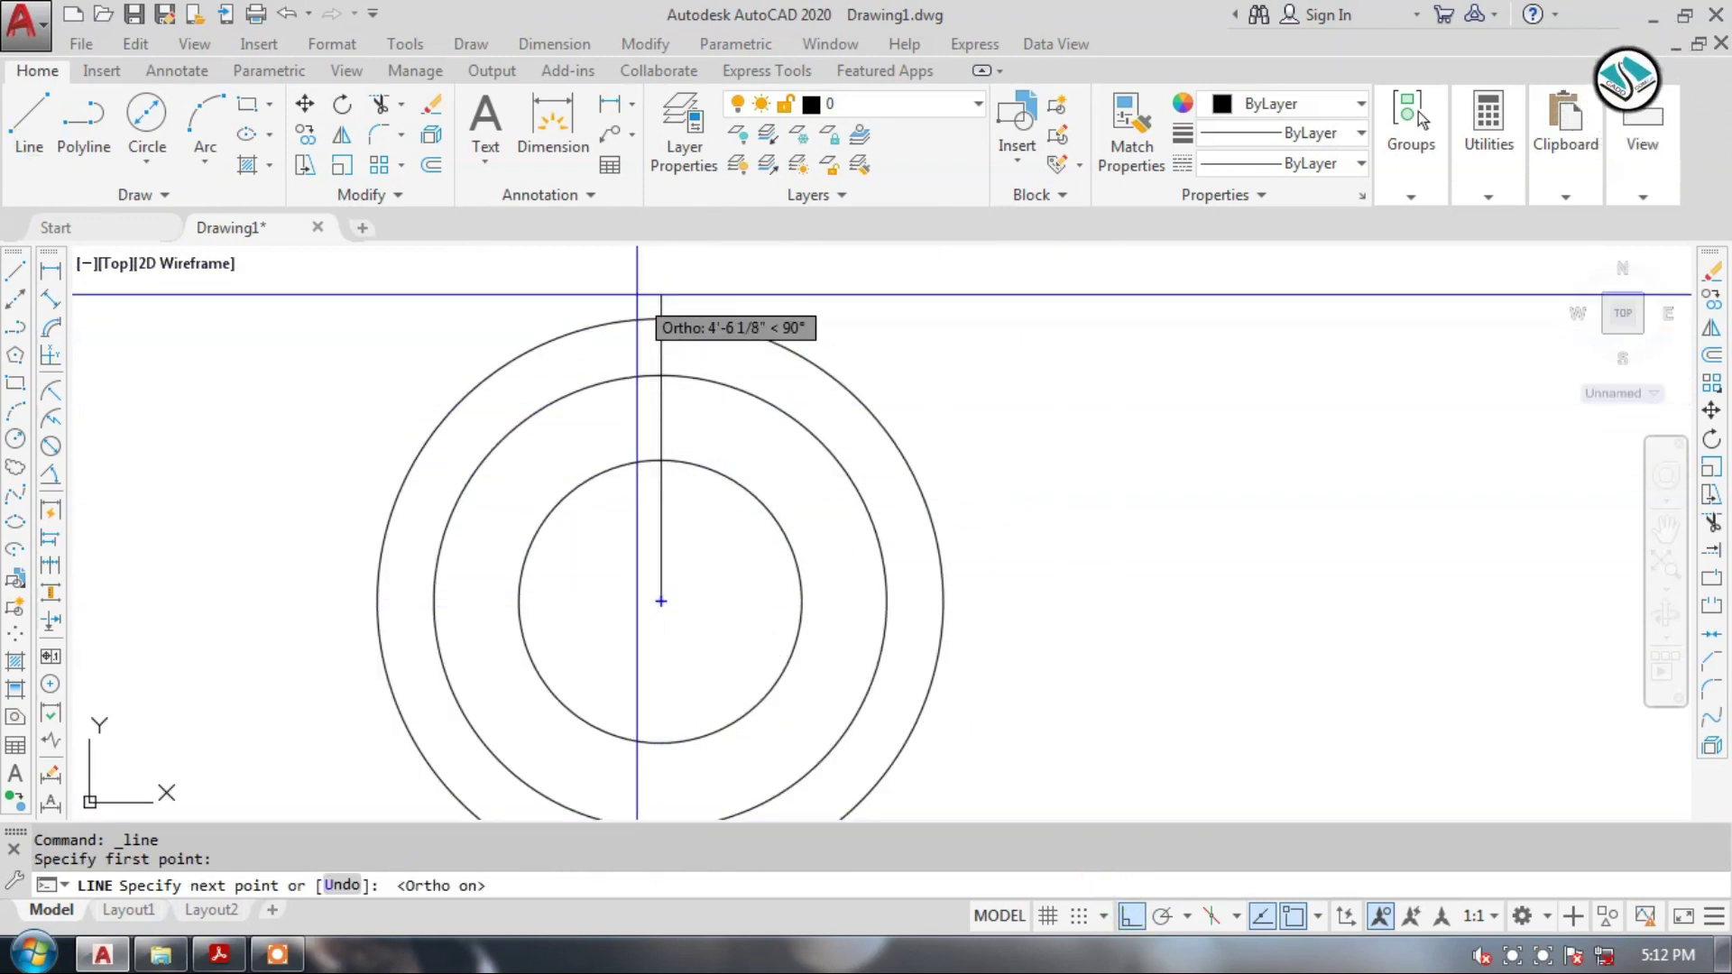
pyautogui.write('28')
pyautogui.press('Return')
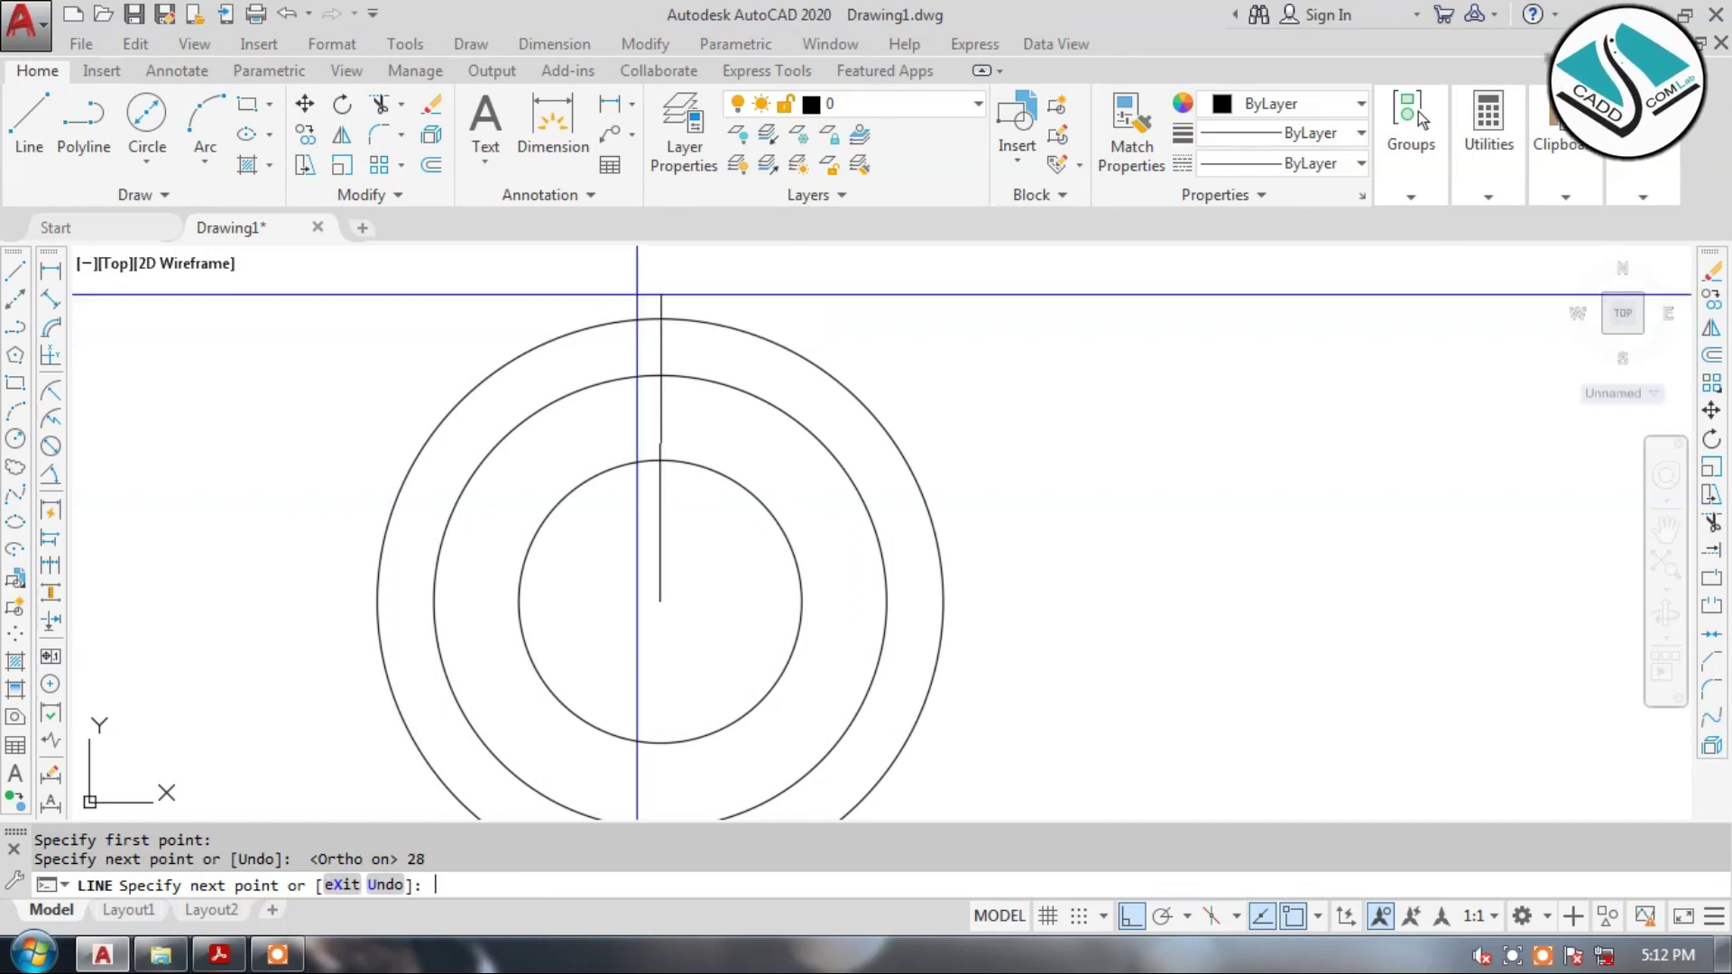
pyautogui.press('Escape')
# Offset the vertical centre line by 5 to both sides.
pyautogui.scroll(2, 651, 587)
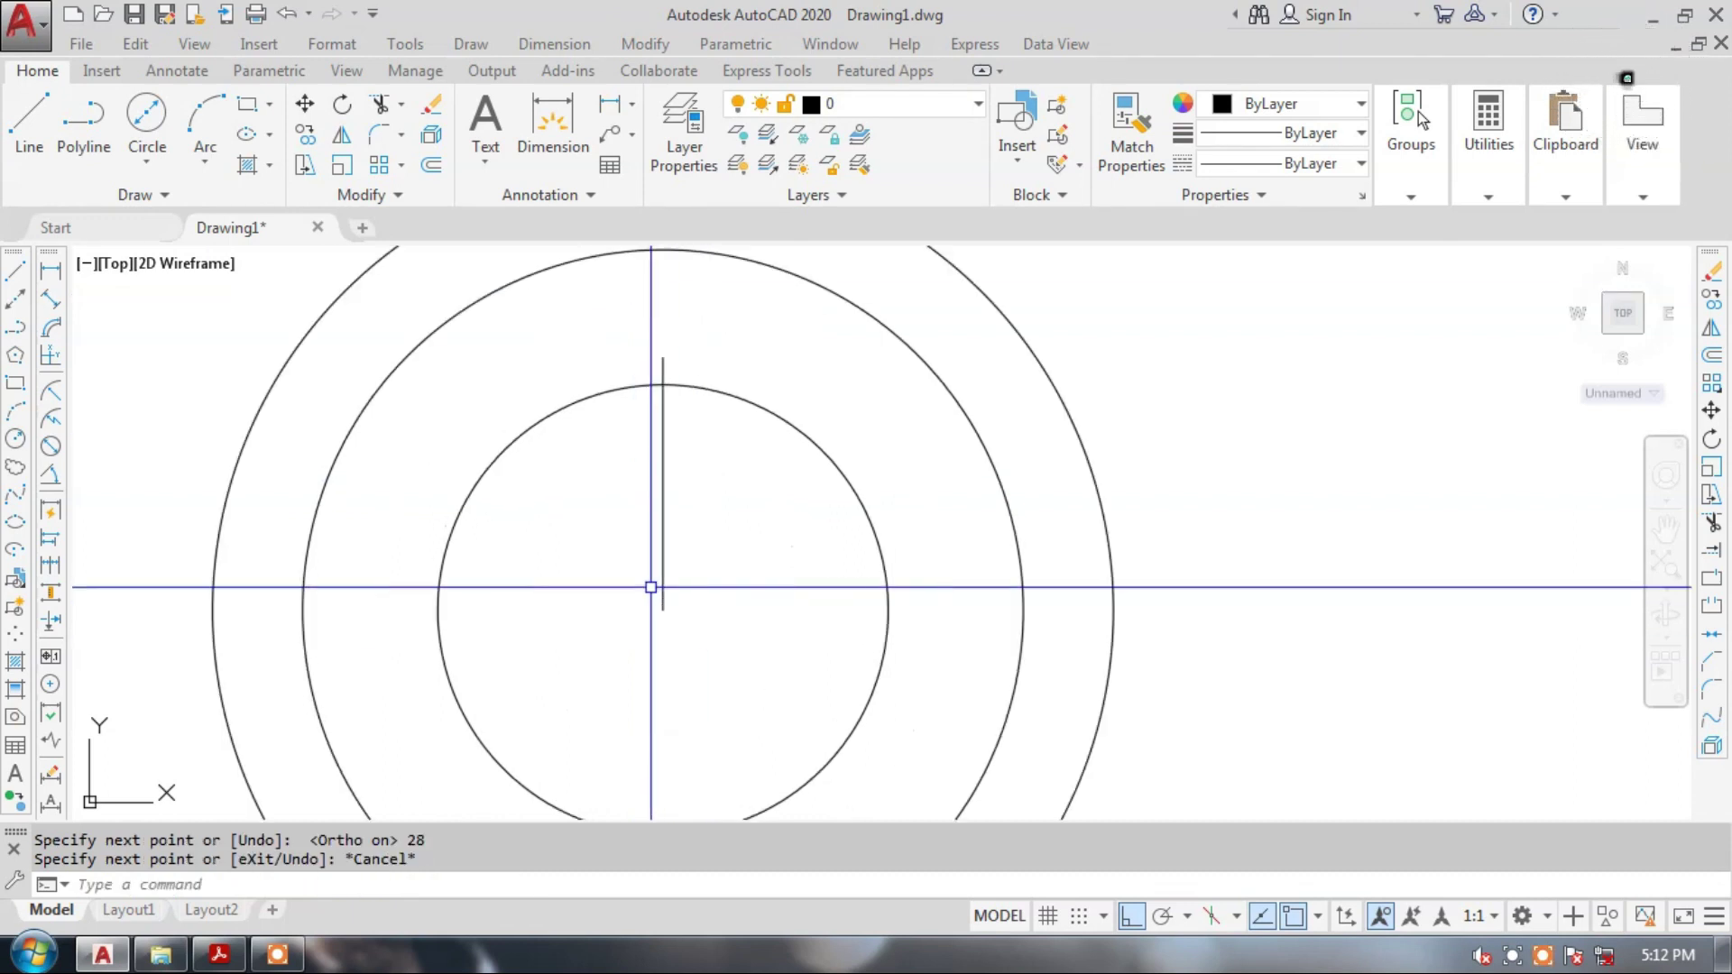
pyautogui.write('o')
pyautogui.press('Return')
pyautogui.write('5')
pyautogui.press('Return')
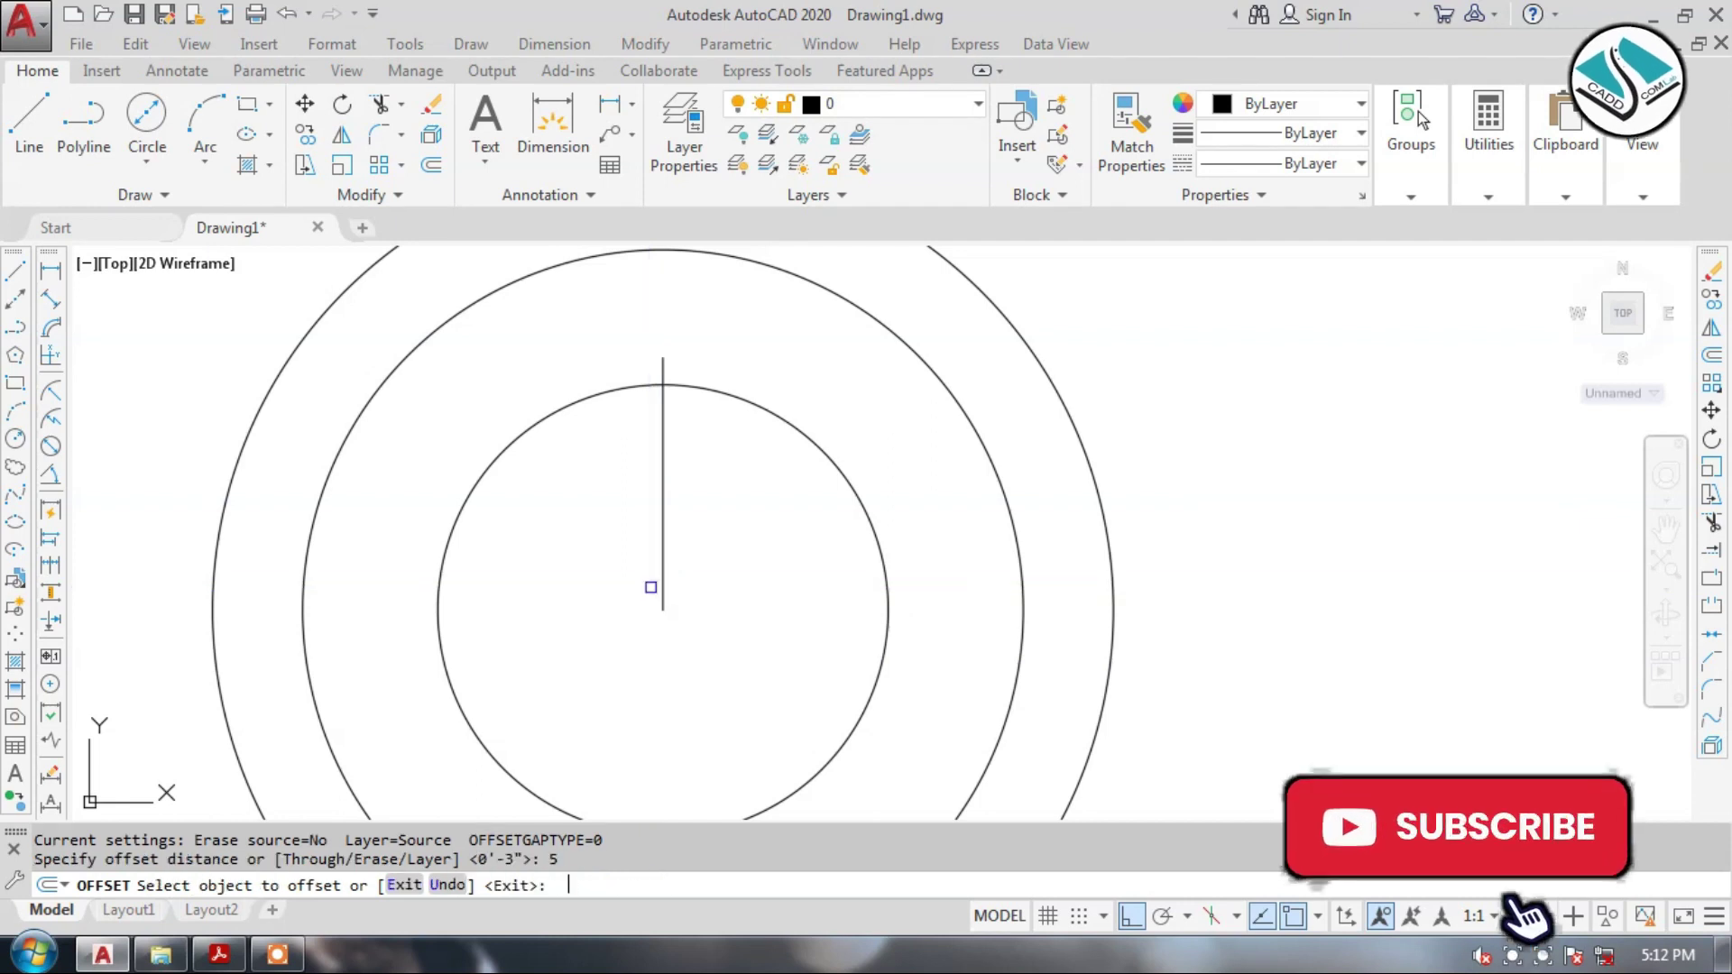
pyautogui.click(664, 489)
pyautogui.click(659, 489)
pyautogui.click(664, 488)
pyautogui.click(738, 484)
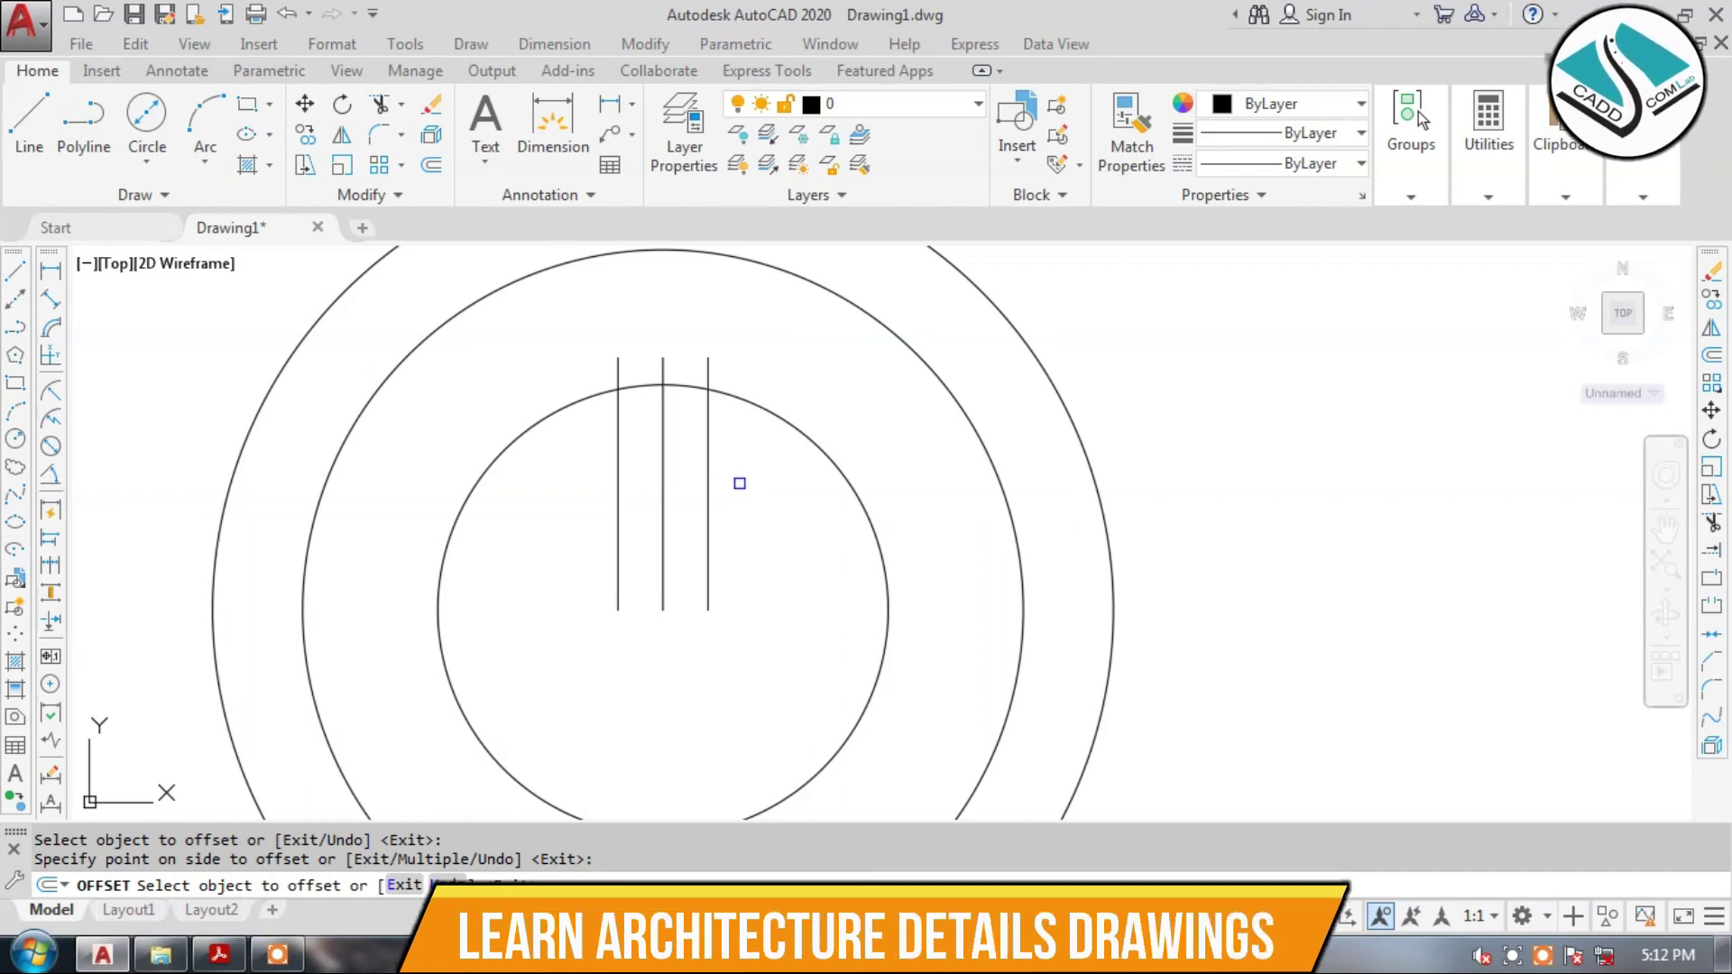
# Join the upper ends of the two offset lines with a horizontal line and delete the vertical centre line.
pyautogui.click(41, 149)
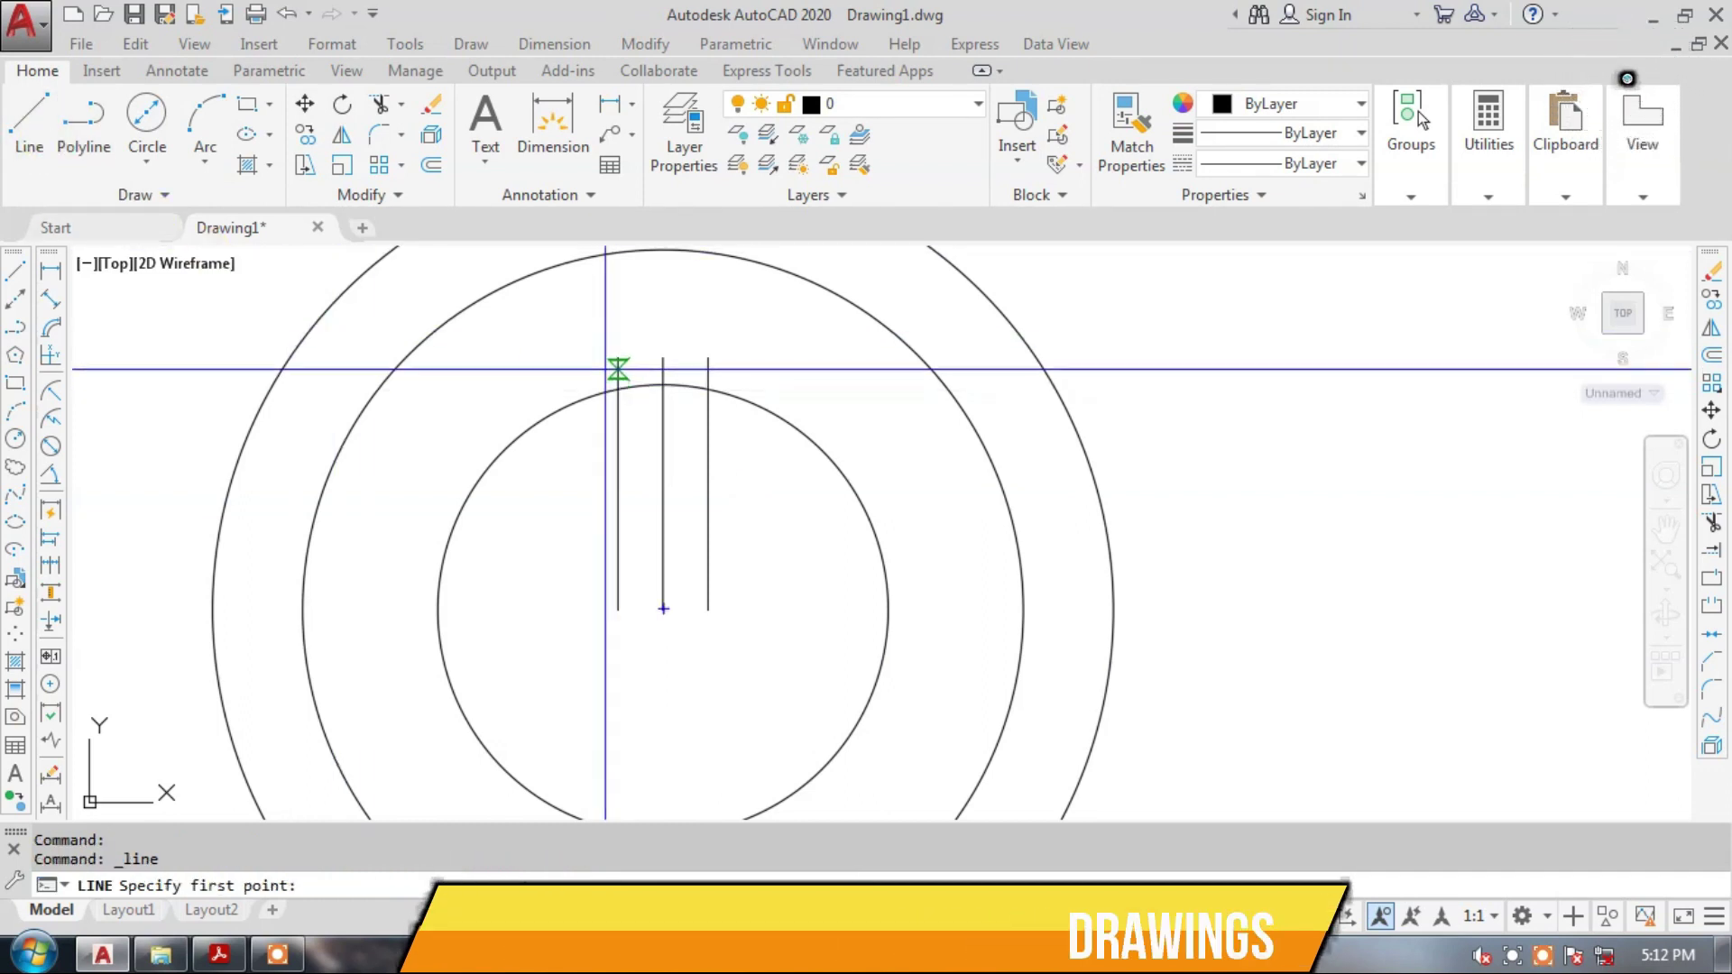
pyautogui.click(618, 357)
pyautogui.click(708, 357)
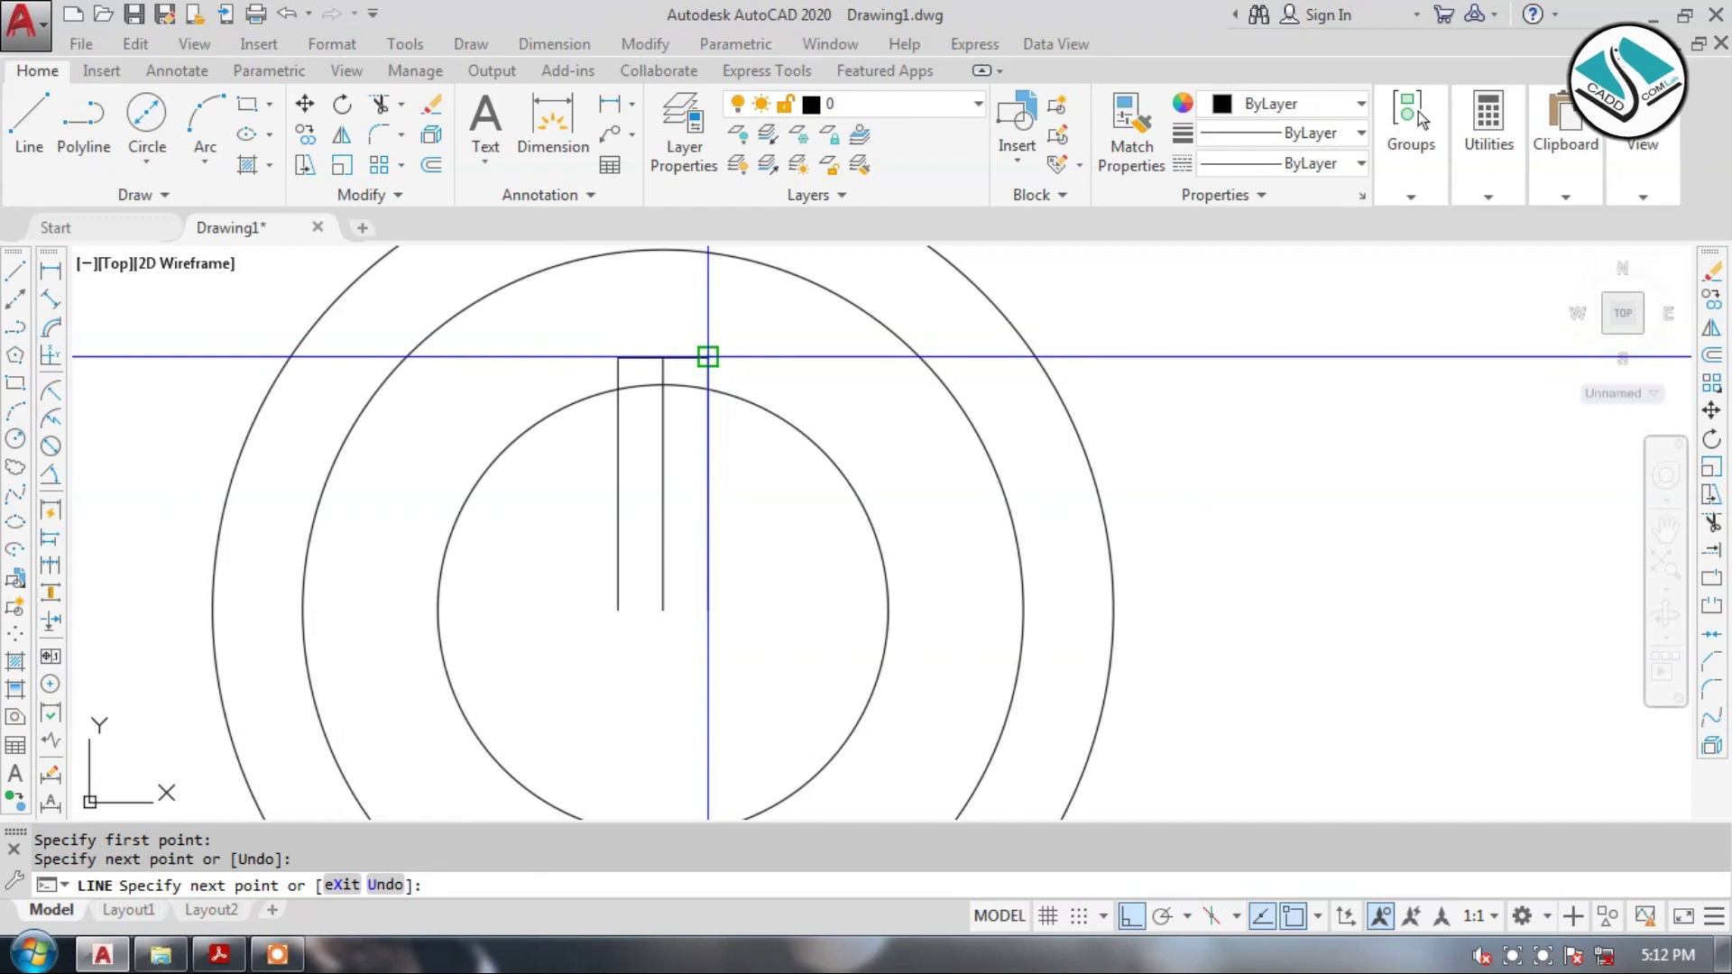
pyautogui.press('Escape')
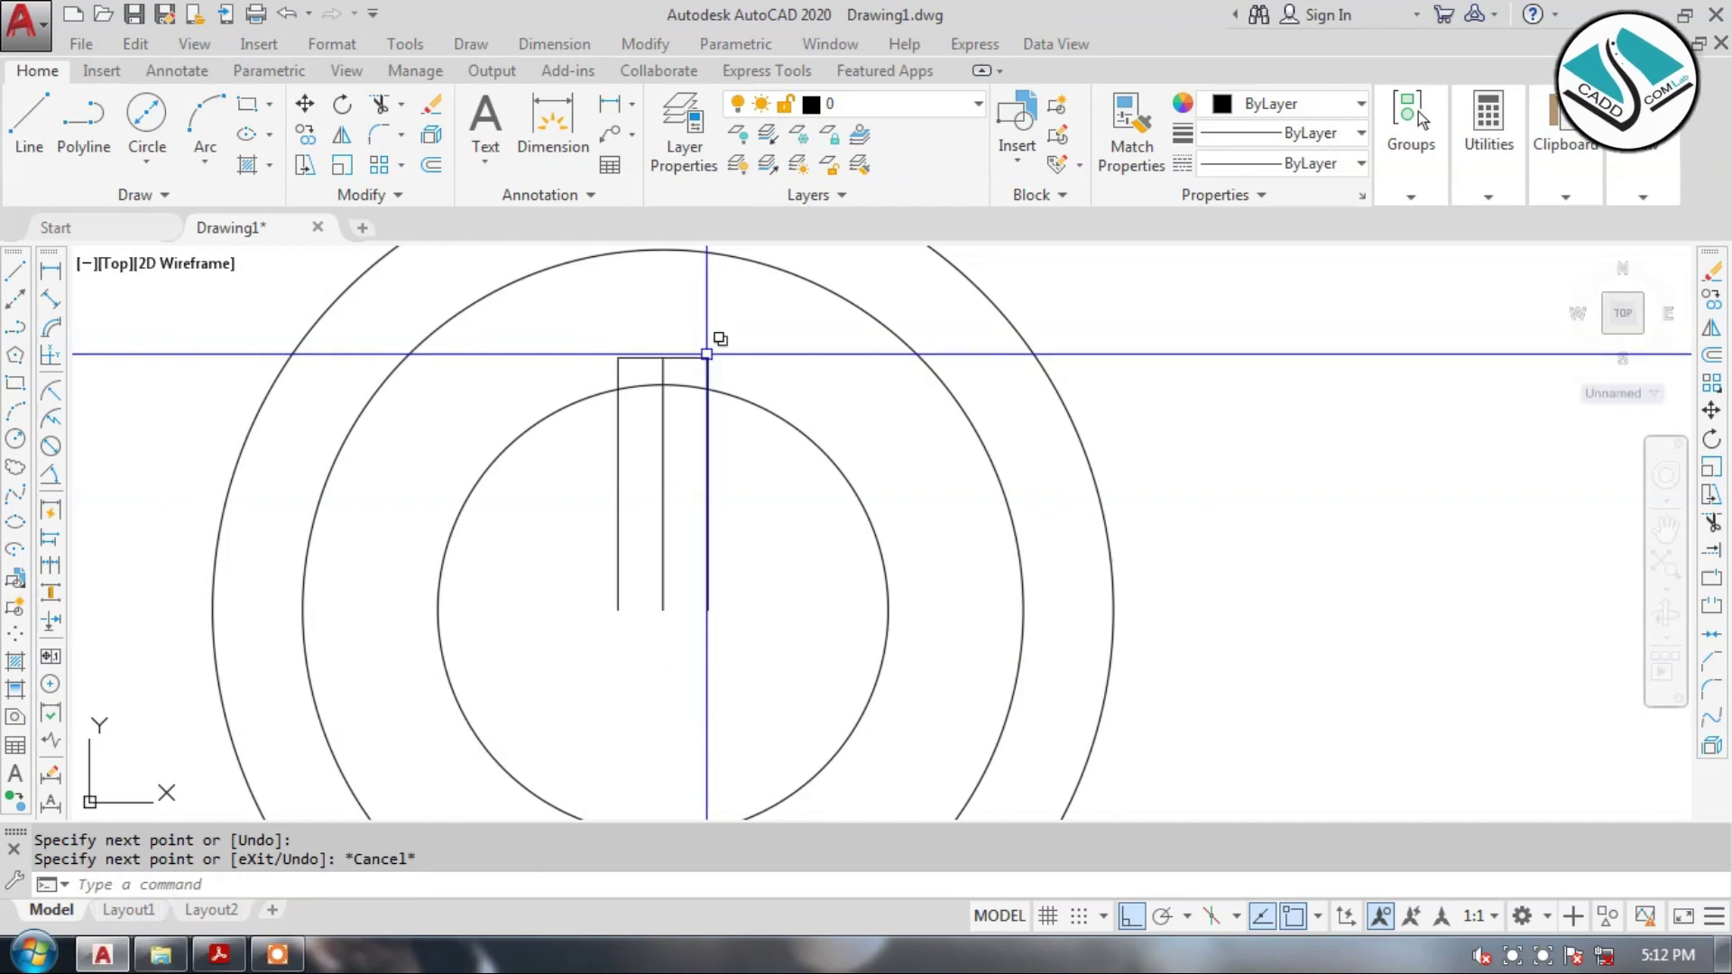
pyautogui.click(662, 423)
pyautogui.press('Delete')
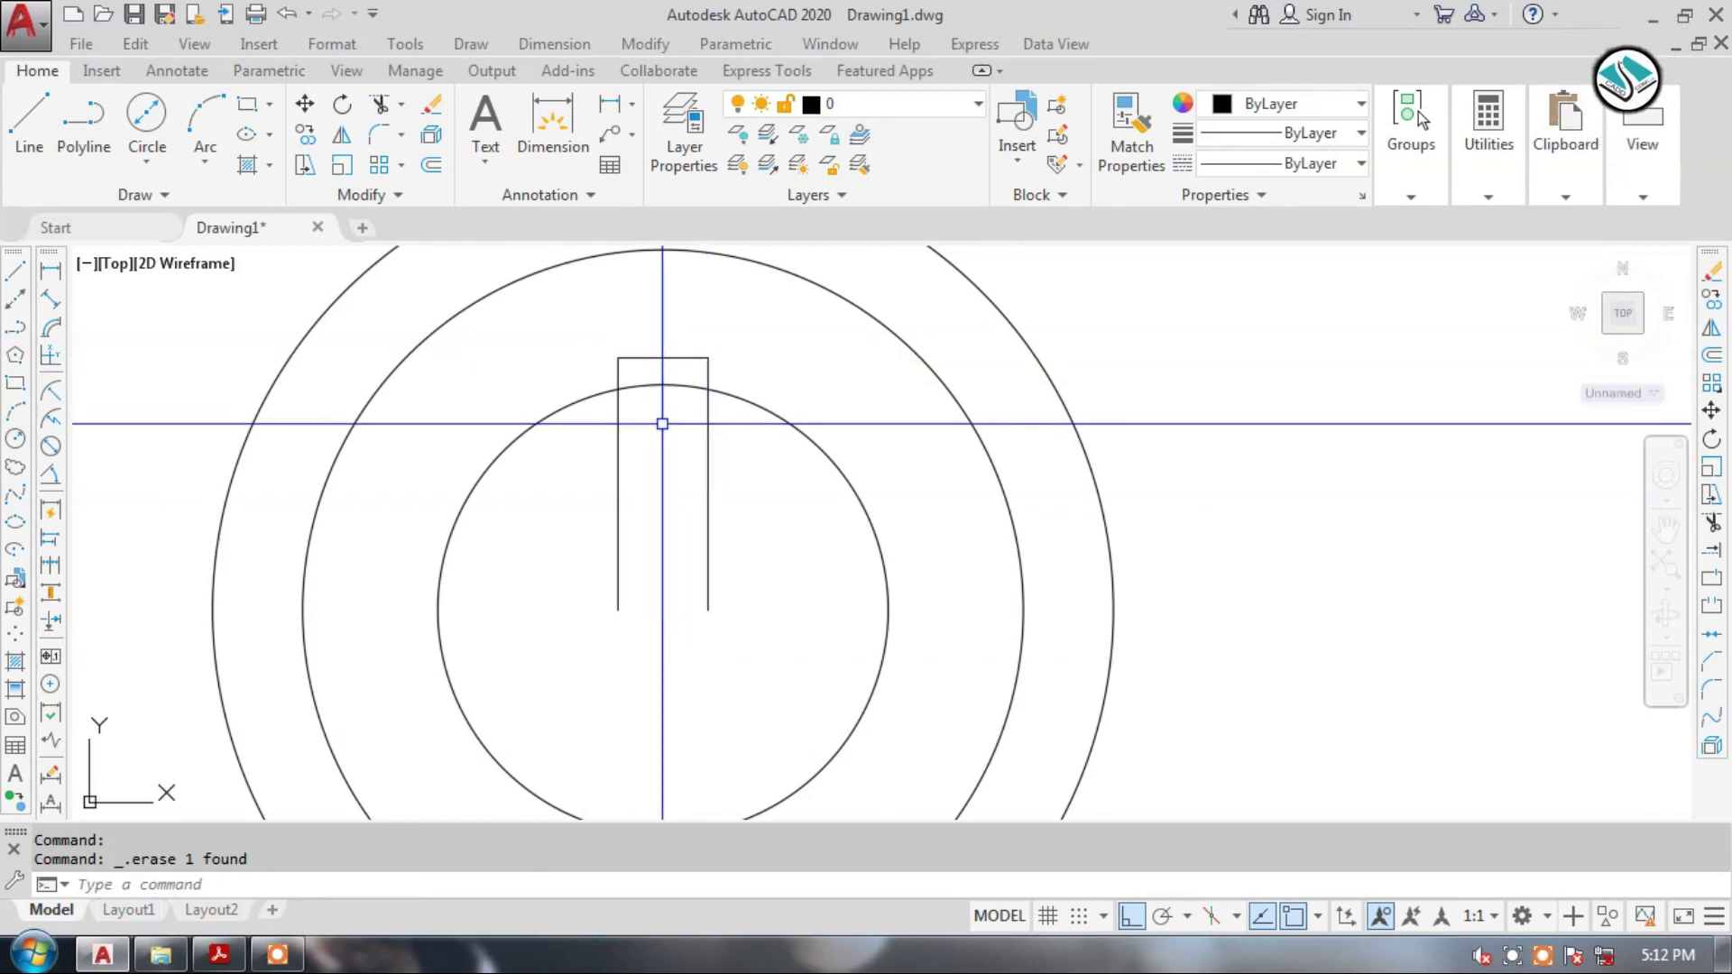
# Trim the keyway's side lines inside the bore and the bore arc between them to open the keyway.
pyautogui.write('tr')
pyautogui.press('Return')
pyautogui.press('Return')
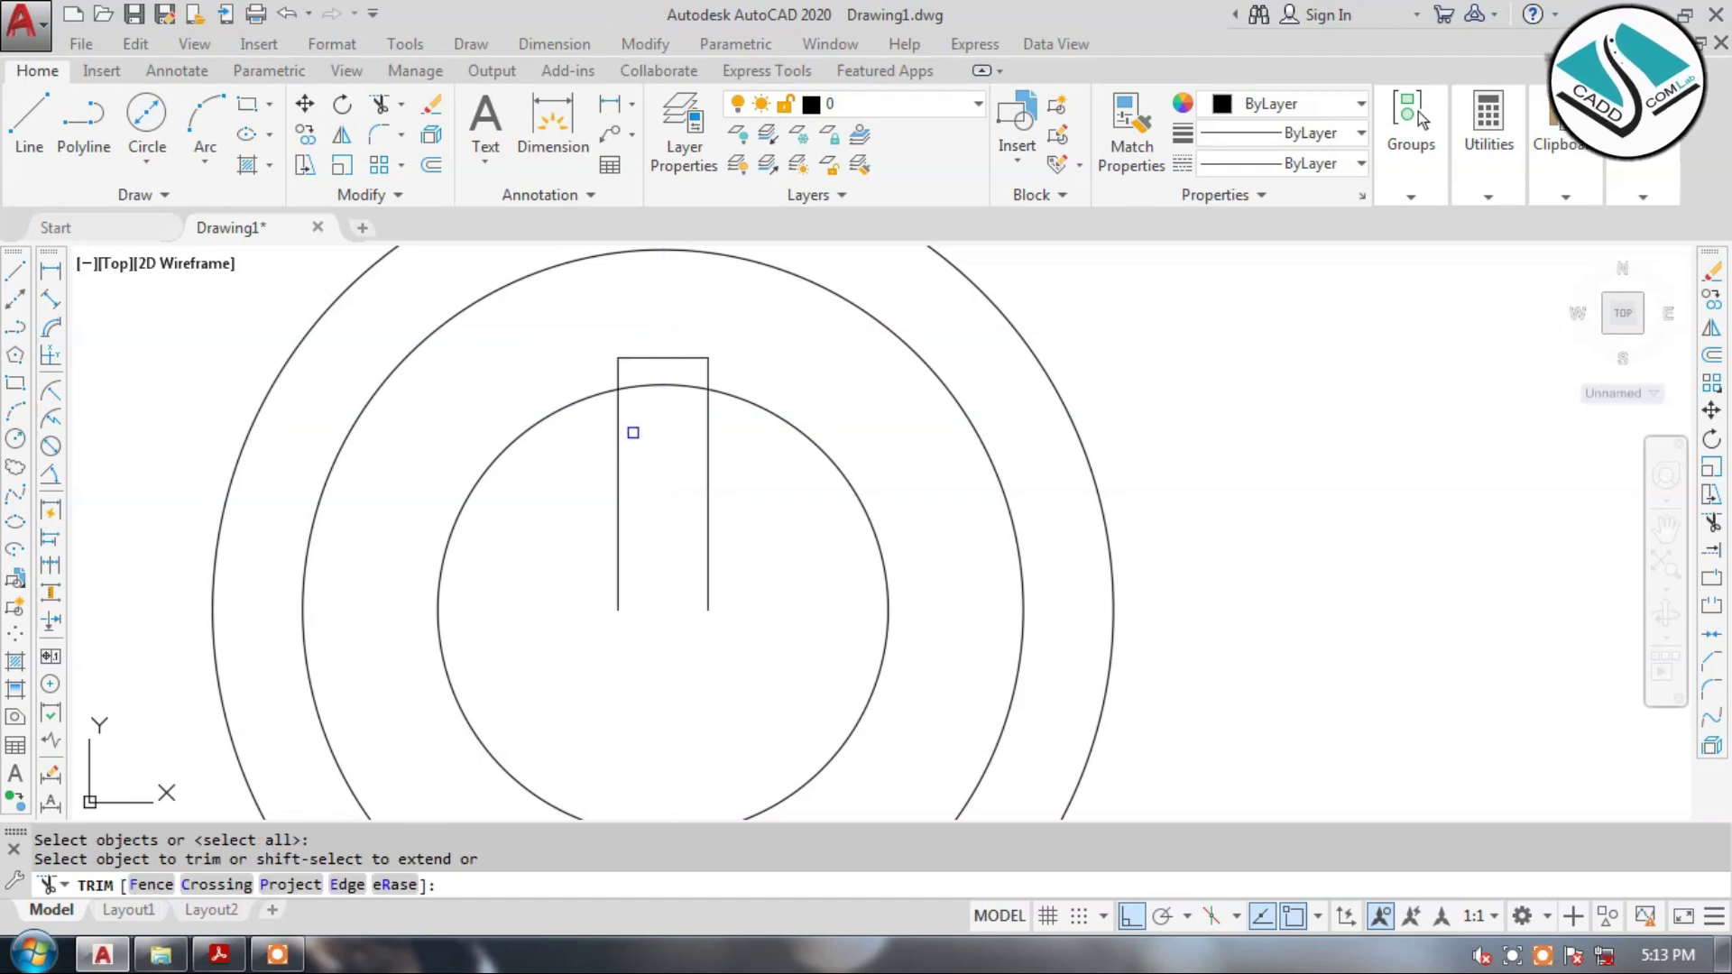
pyautogui.click(619, 436)
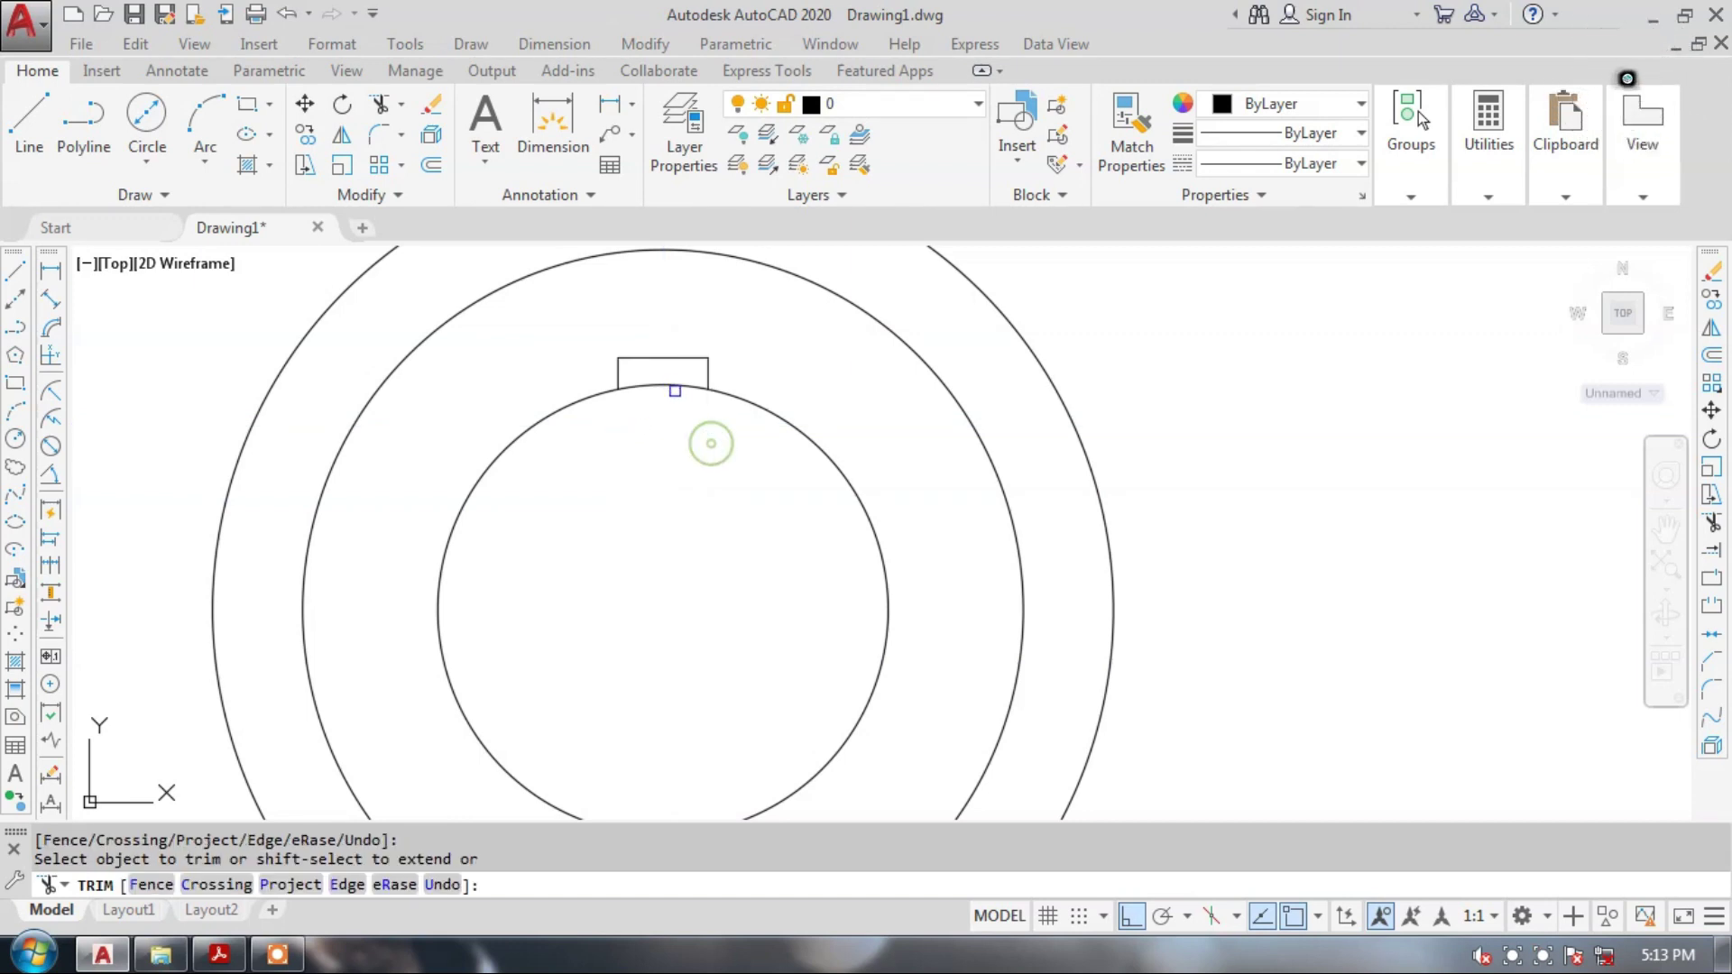
pyautogui.scroll(-4, 900, 383)
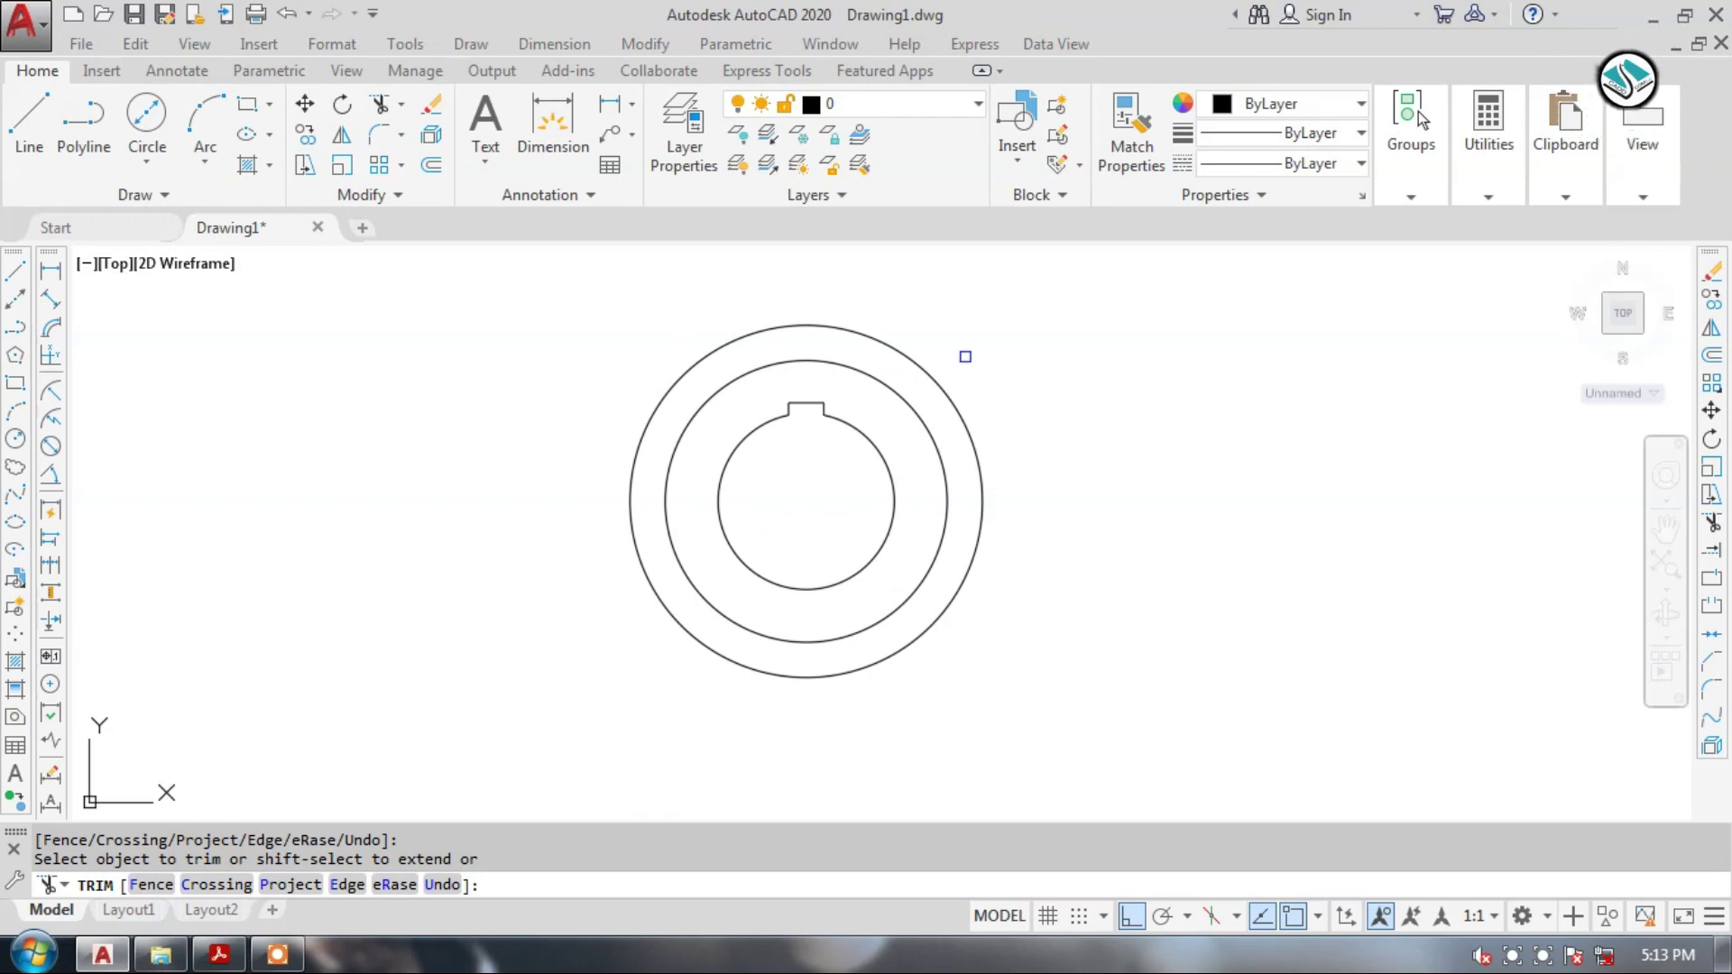
# Switch to the PDF, check the slot width at the wheel's rim, and return to AutoCAD.
pyautogui.click(222, 956)
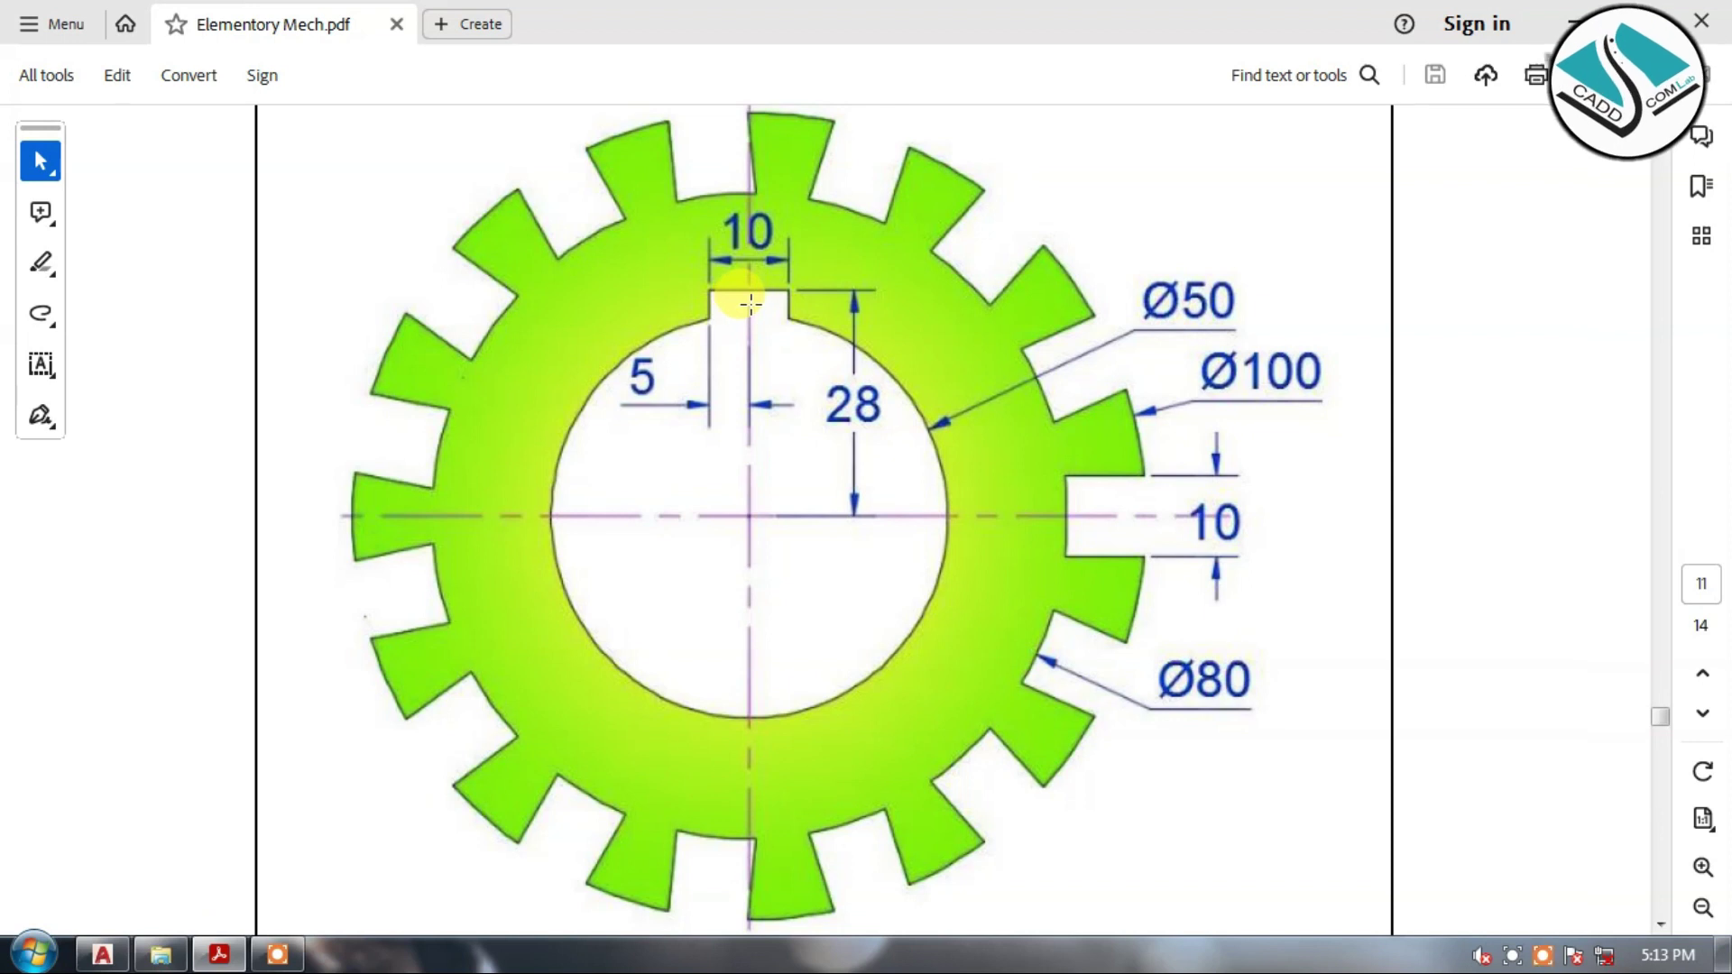
pyautogui.scroll(1, 750, 303)
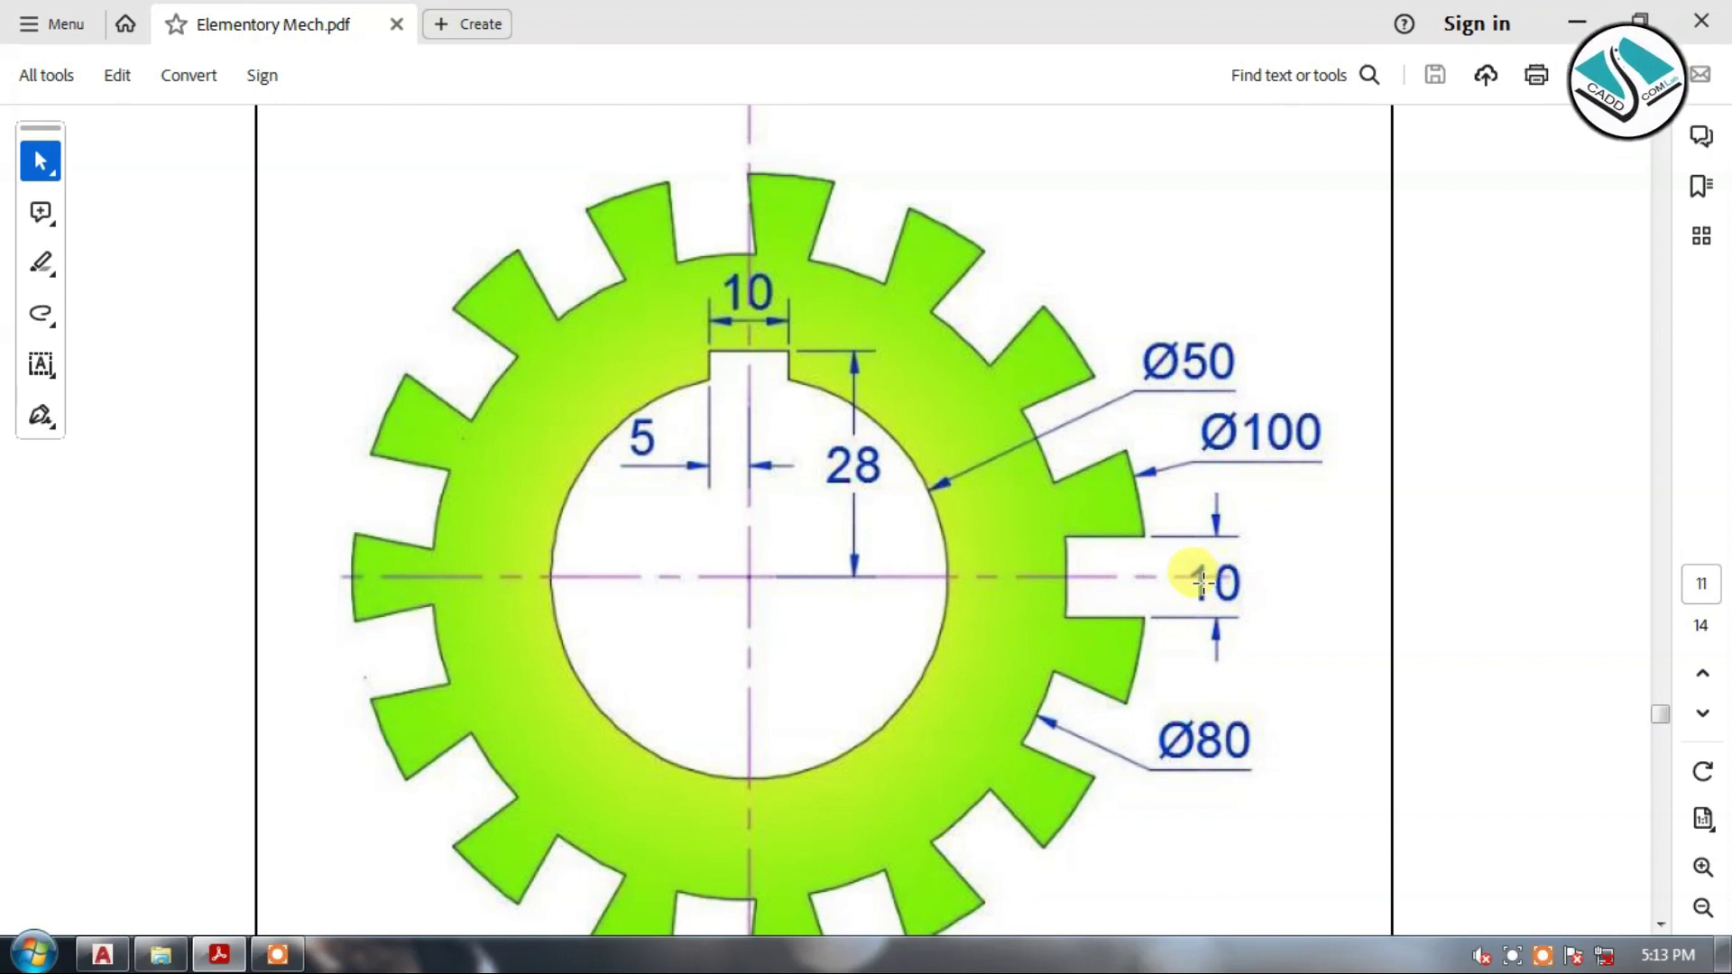
pyautogui.click(1574, 23)
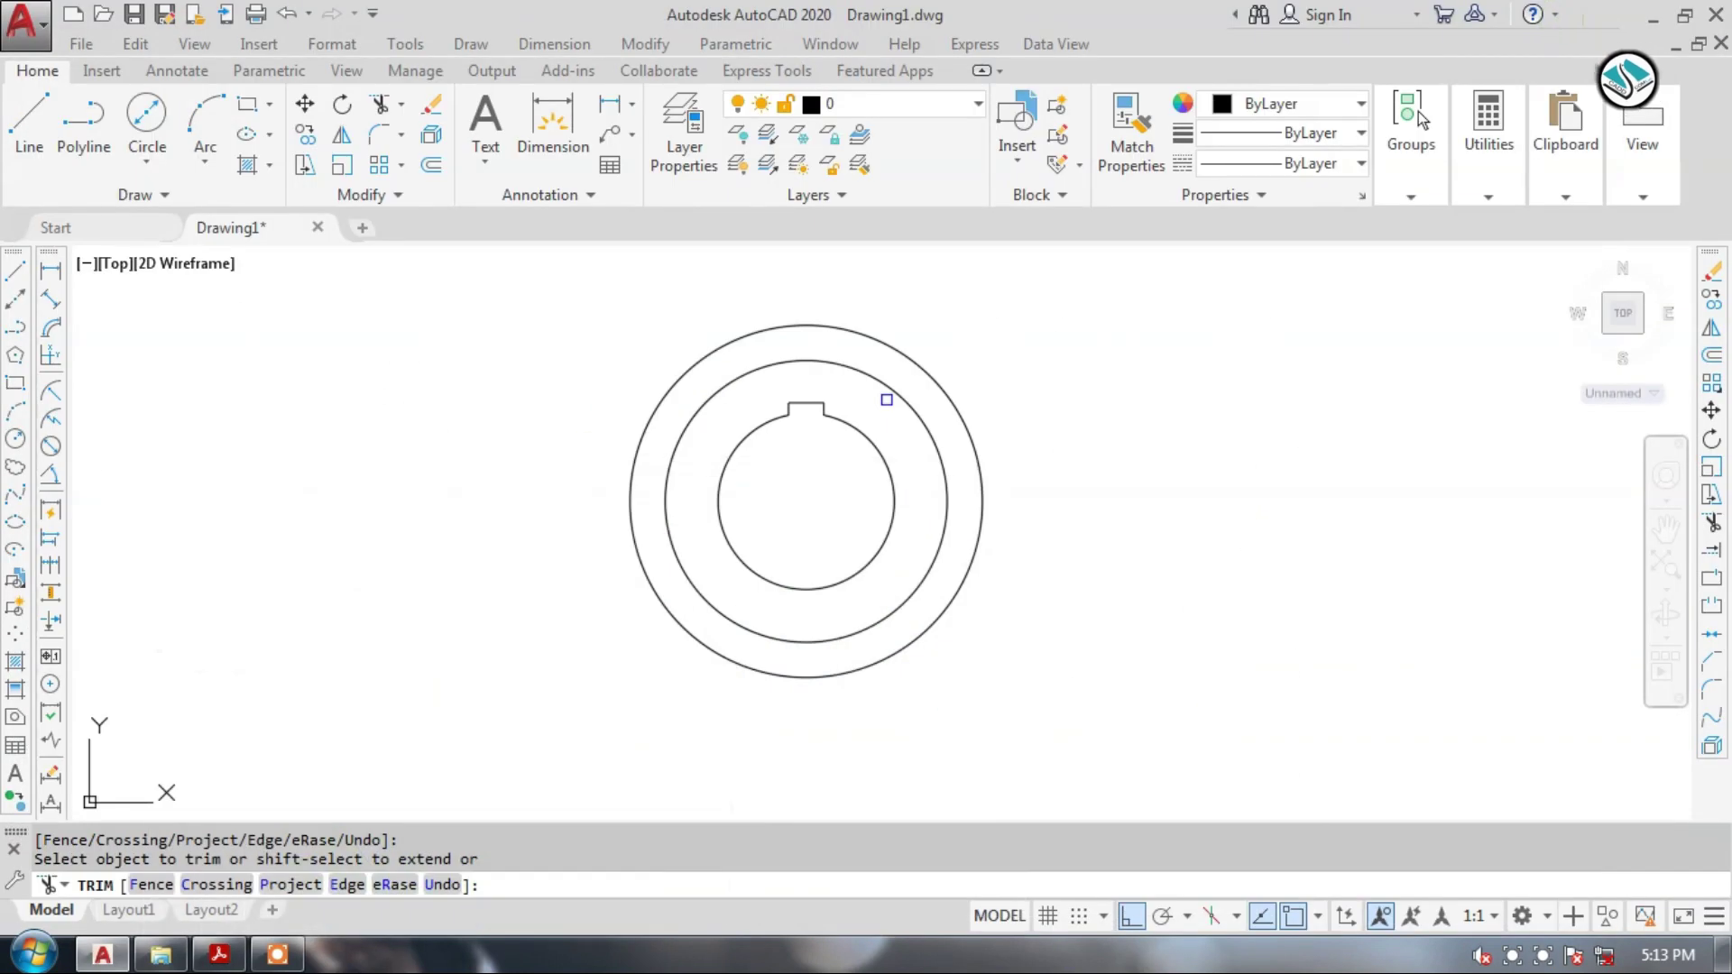
# Draw a vertical line from the circles' centre up to the top of the Ø100 circle.
pyautogui.click(31, 122)
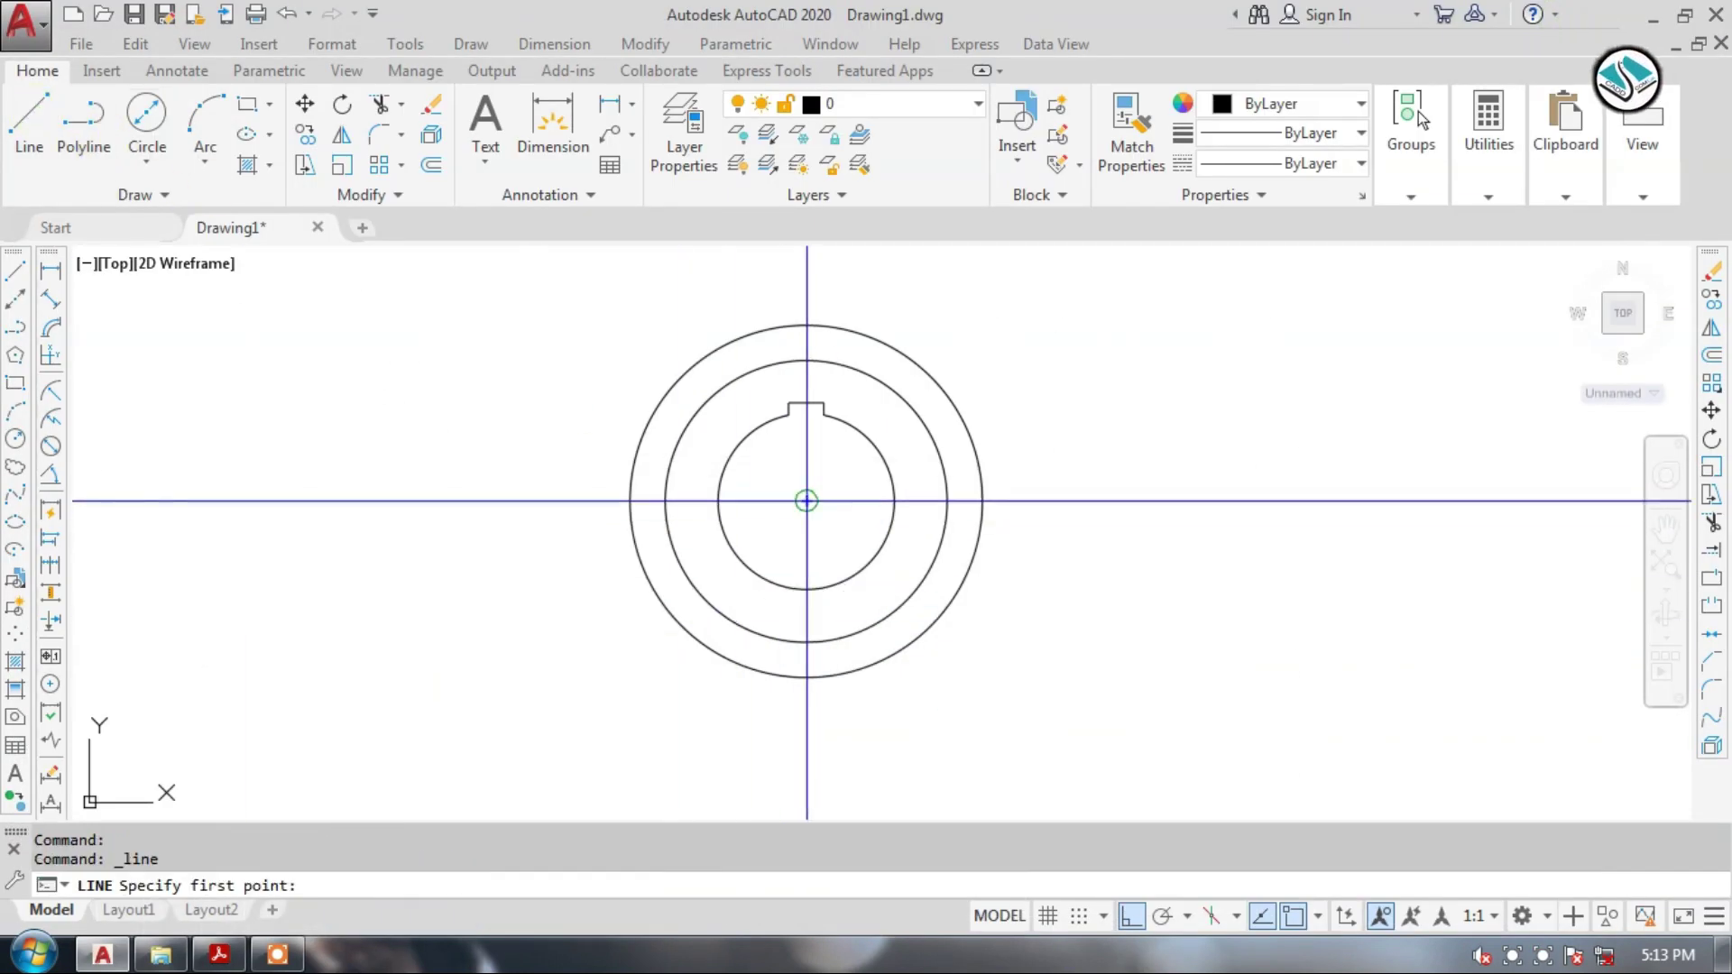
pyautogui.click(807, 501)
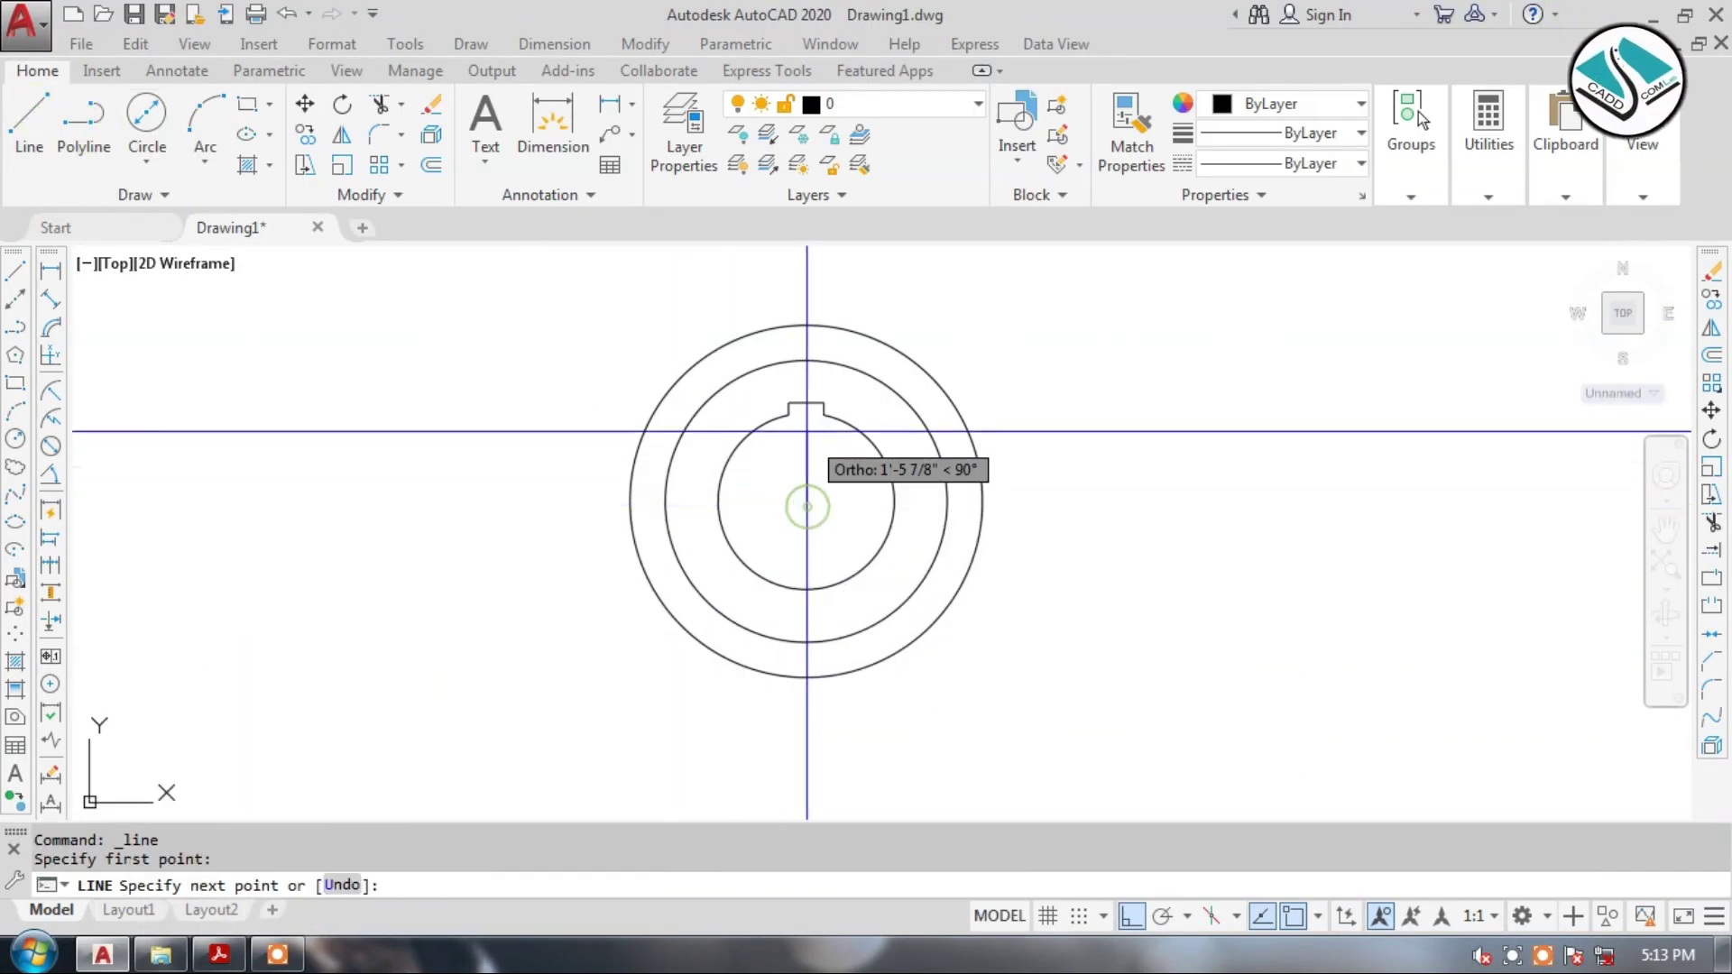
pyautogui.click(806, 325)
pyautogui.press('Escape')
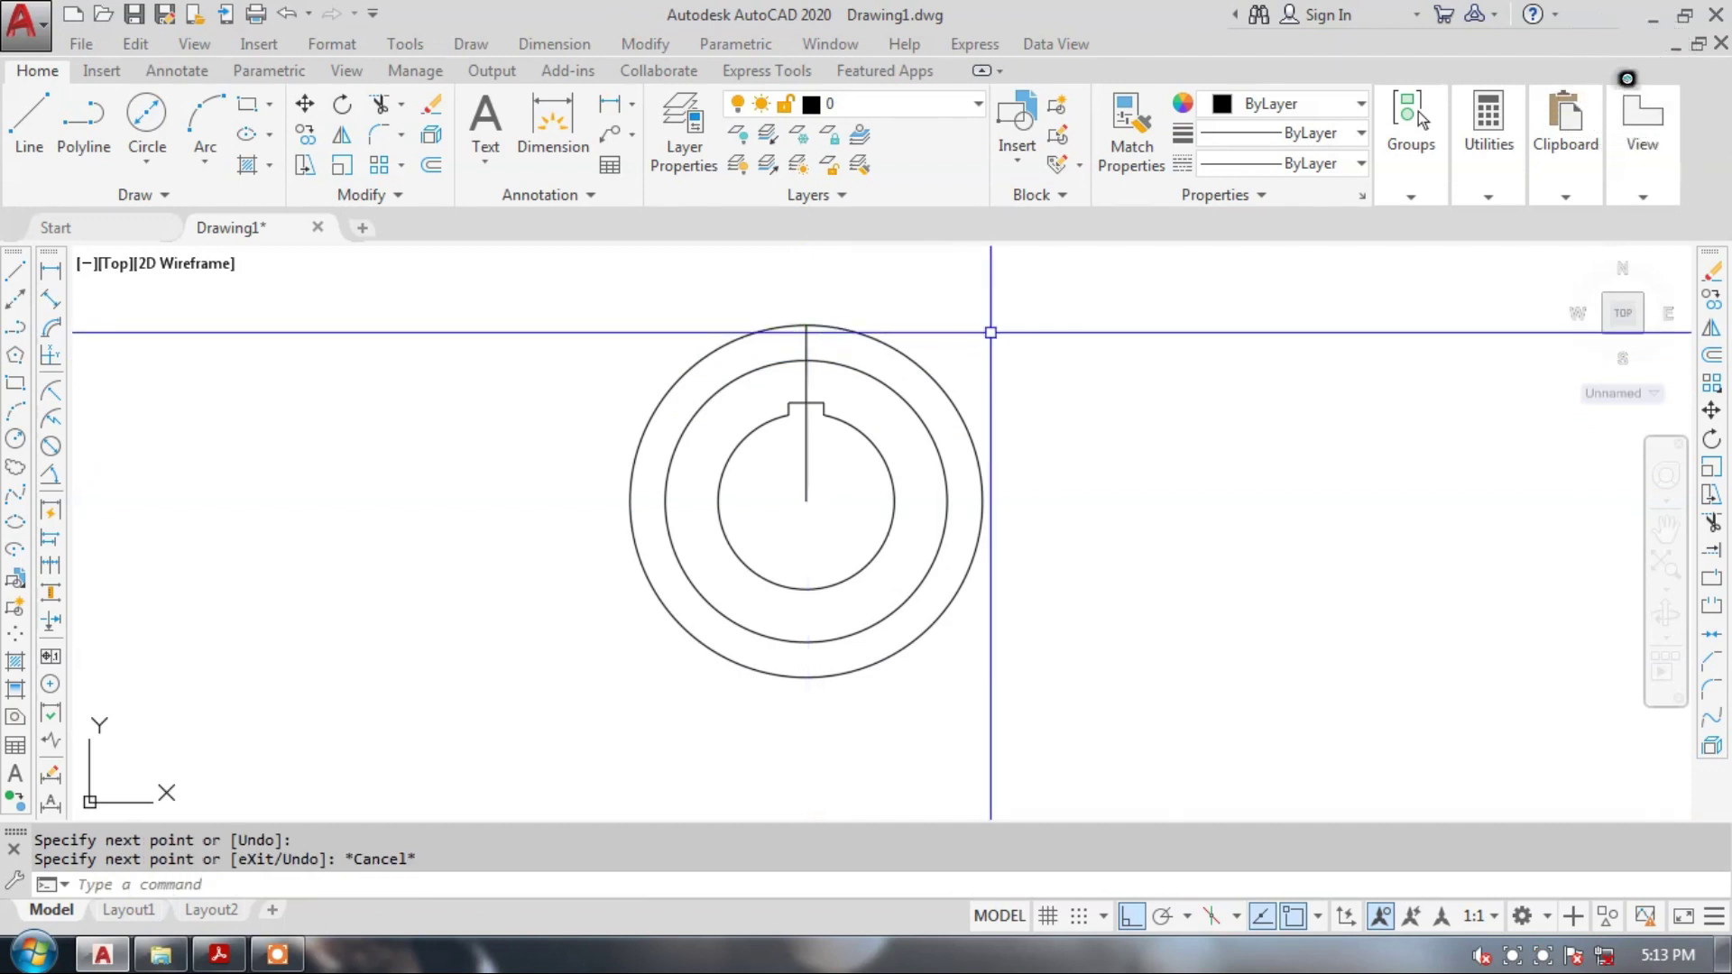
# Offset the new vertical centre line by 5 to both sides for the tooth's side lines.
pyautogui.scroll(4, 812, 326)
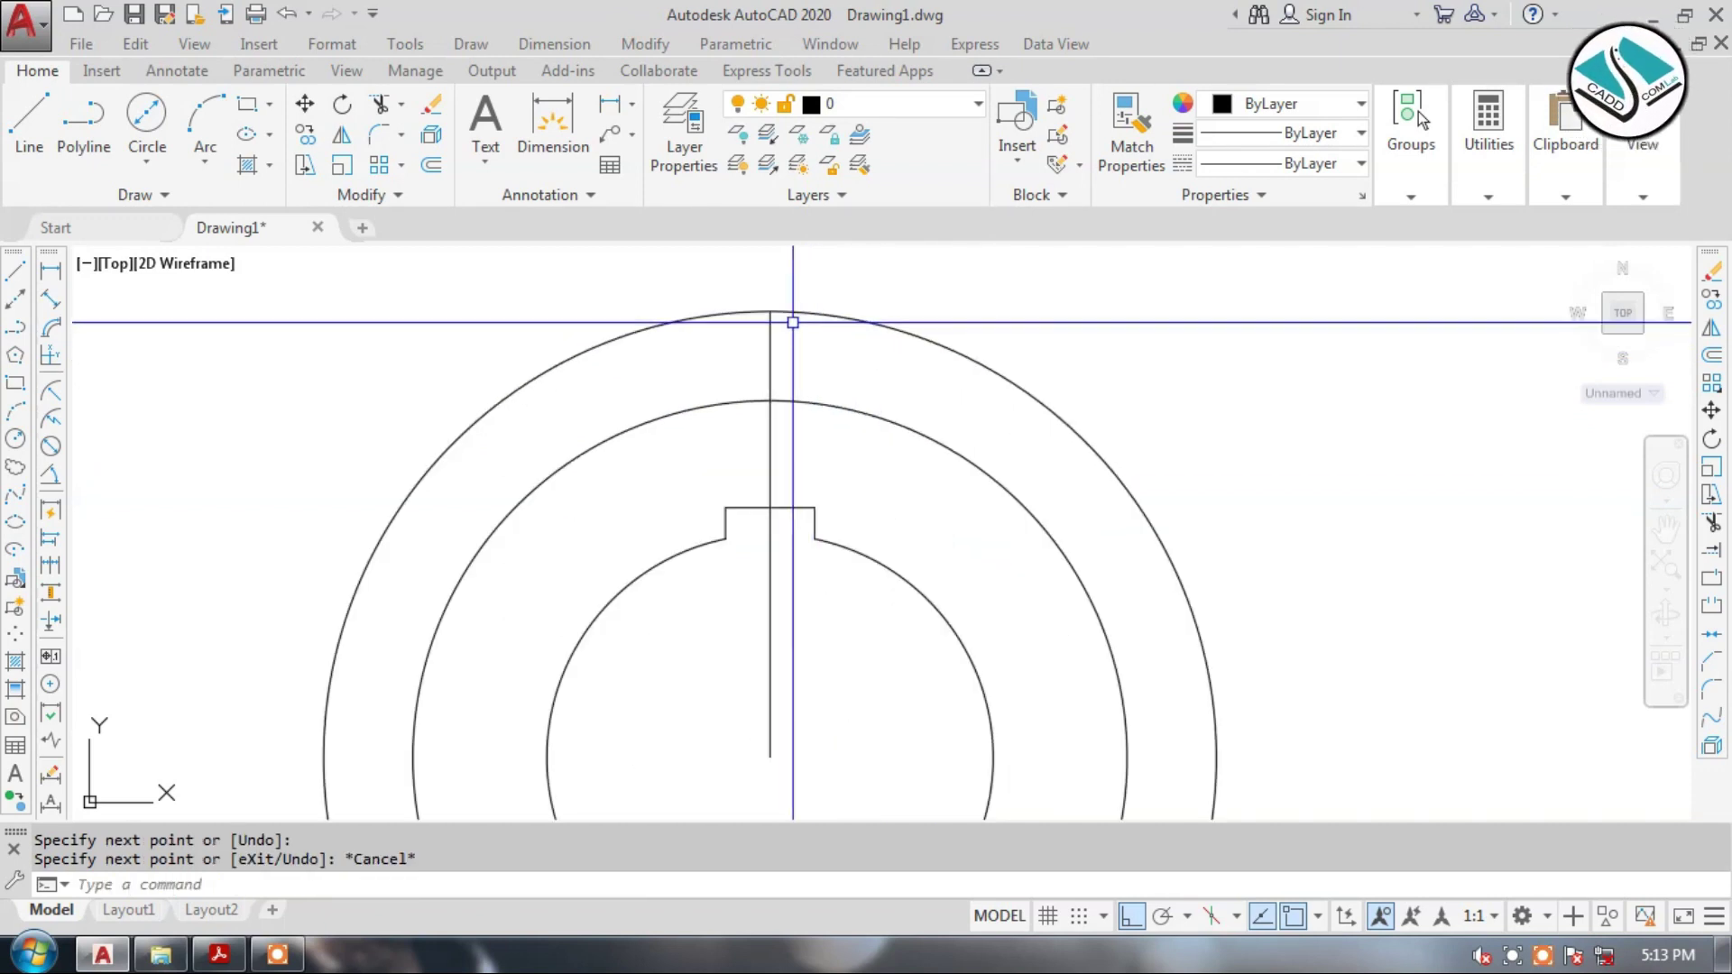
pyautogui.write('o')
pyautogui.press('Return')
pyautogui.press('Return')
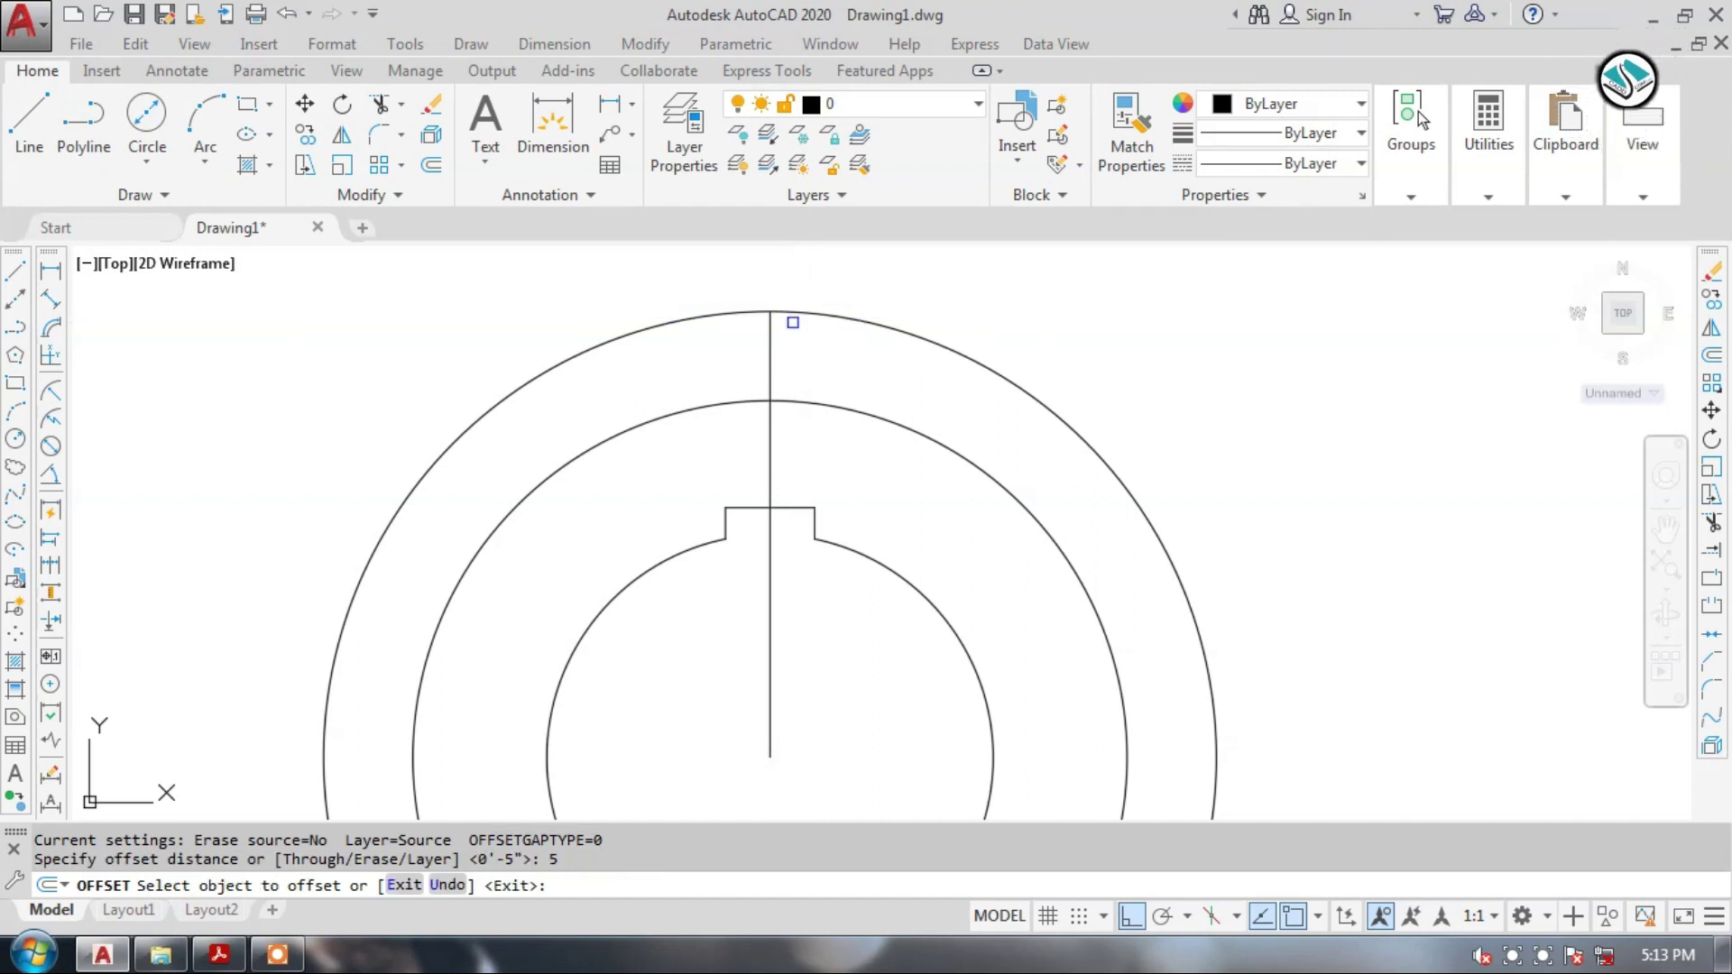
pyautogui.click(770, 329)
pyautogui.click(756, 336)
pyautogui.click(770, 337)
pyautogui.click(800, 331)
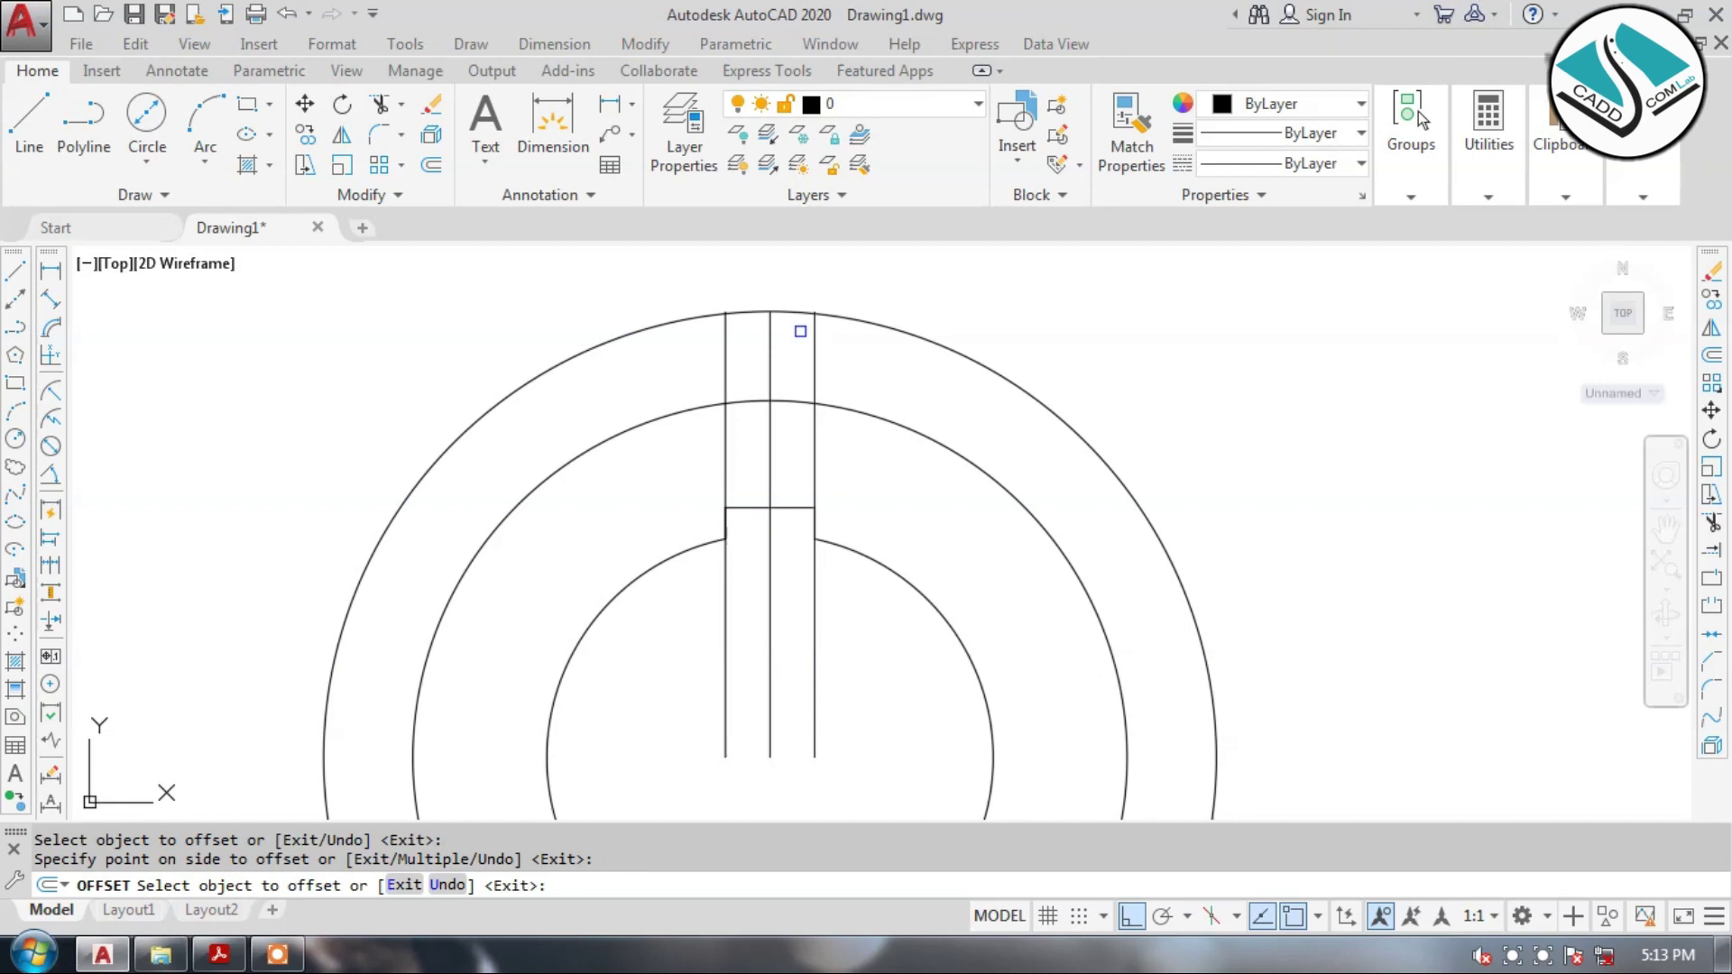
pyautogui.press('Escape')
# Trim away the Ø100 circle outside the two side lines, keeping only the short arc between them.
pyautogui.write('tr')
pyautogui.press('Return')
pyautogui.press('Return')
pyautogui.scroll(5, 704, 315)
pyautogui.click(703, 341)
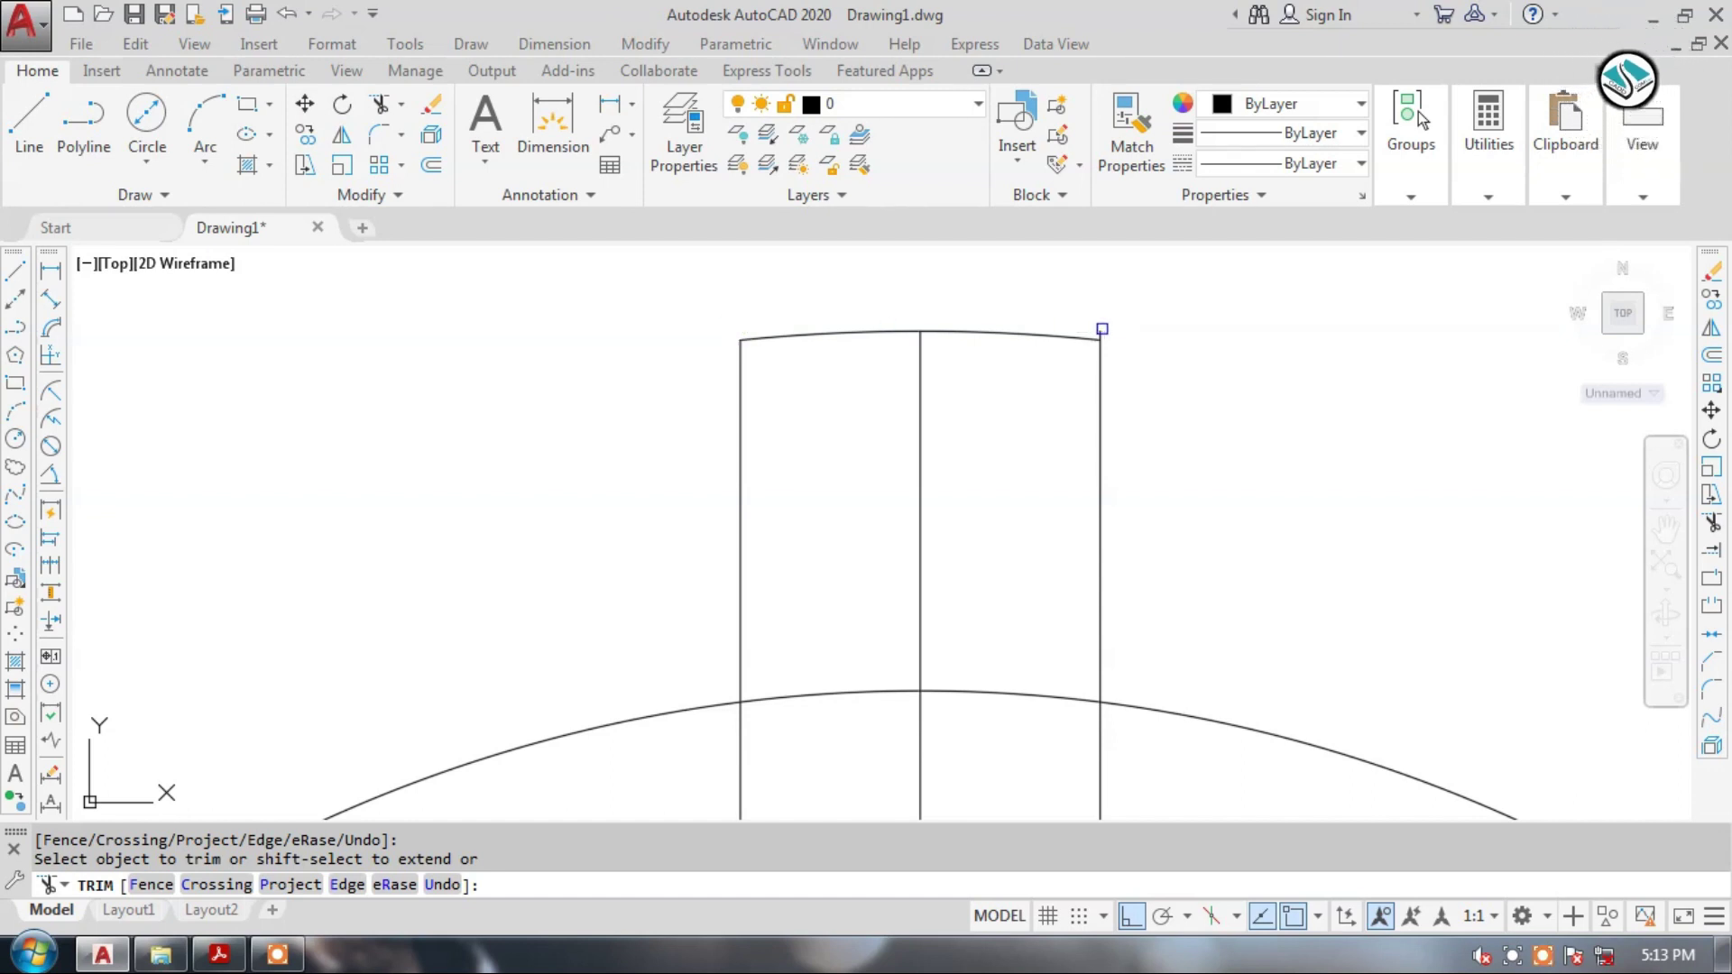
# Trim the two side lines and the centre line between the Ø80 circle and the keyway.
pyautogui.scroll(-2, 890, 340)
pyautogui.scroll(-4, 744, 392)
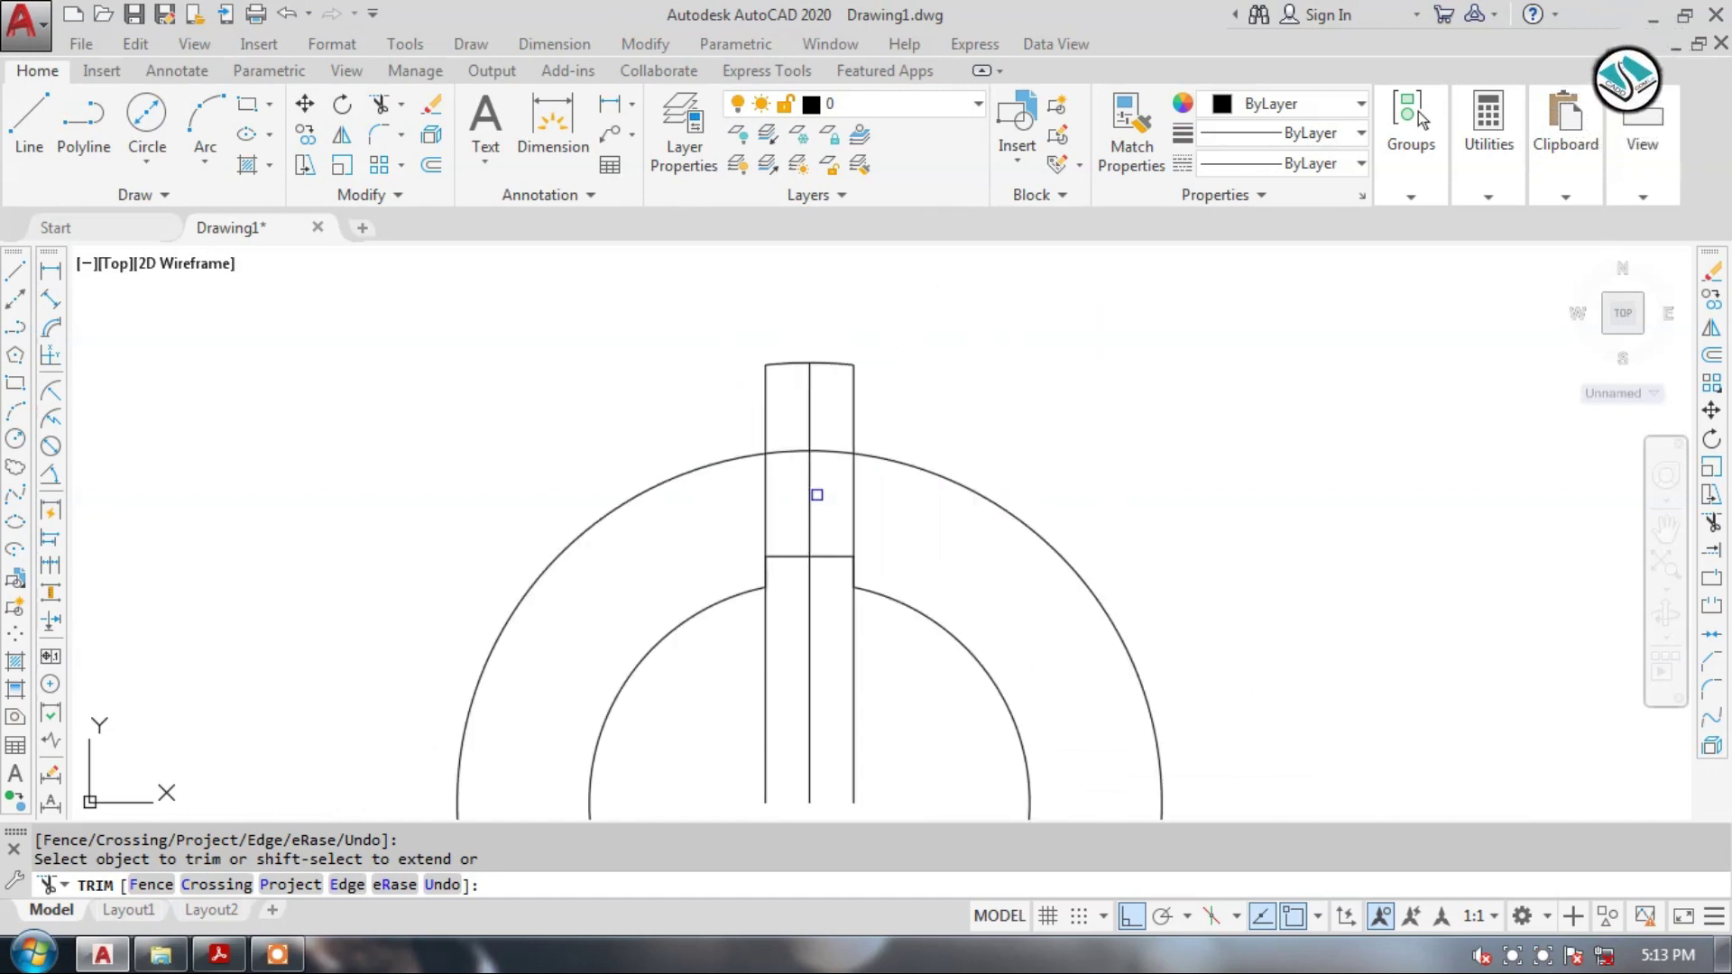
pyautogui.scroll(2, 816, 494)
pyautogui.click(799, 478)
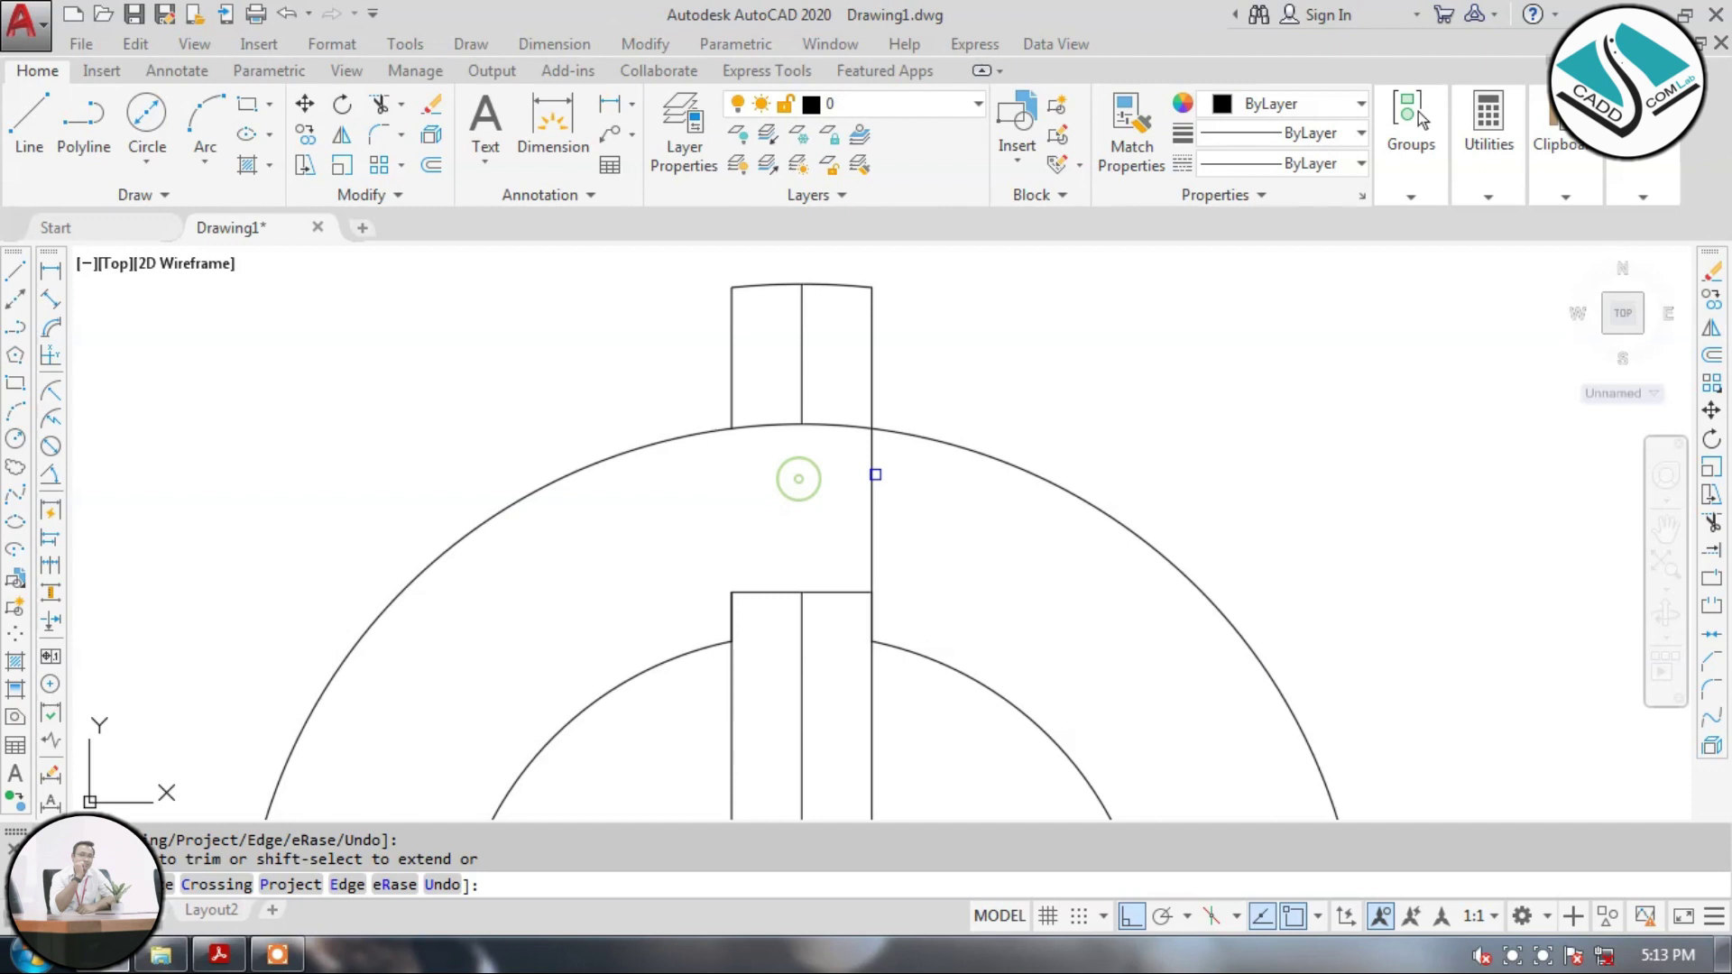
pyautogui.click(874, 478)
pyautogui.press('Escape')
# Delete the leftover line pieces in the keyway and bore and the centre line inside the tooth.
pyautogui.scroll(-2, 798, 577)
pyautogui.click(871, 614)
pyautogui.click(732, 669)
pyautogui.press('Delete')
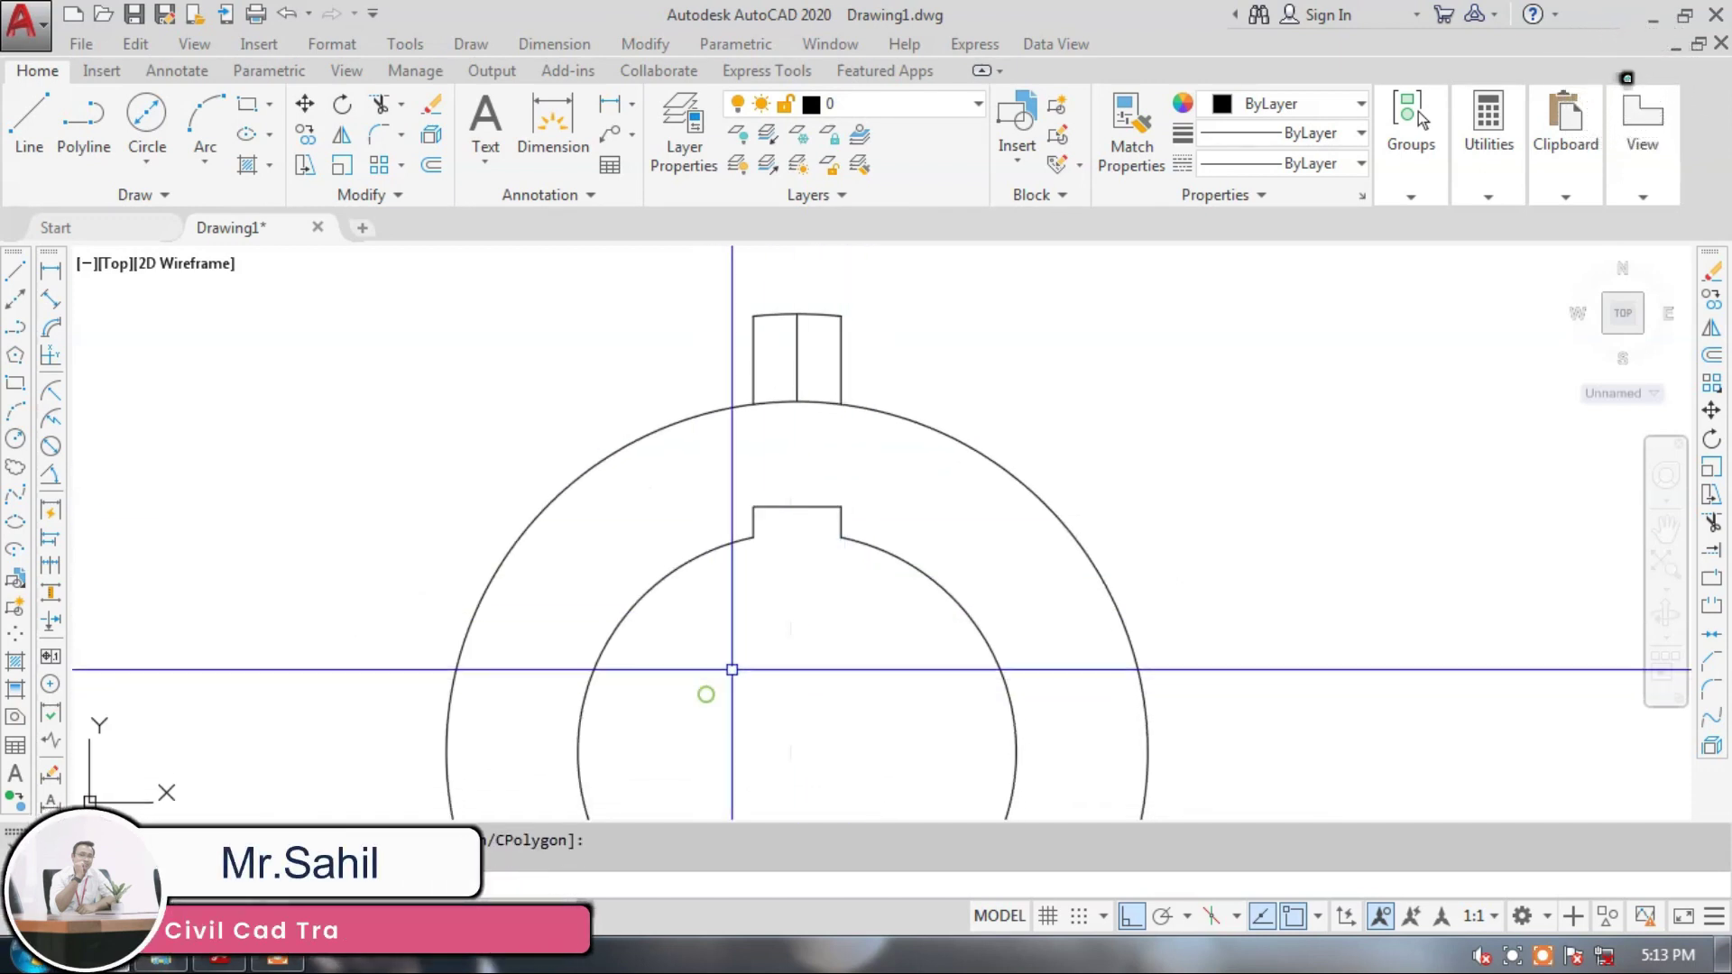
pyautogui.click(799, 354)
pyautogui.press('Delete')
# Trim the Ø80 circle's arc between the tooth's side lines to open its base.
pyautogui.scroll(2, 785, 337)
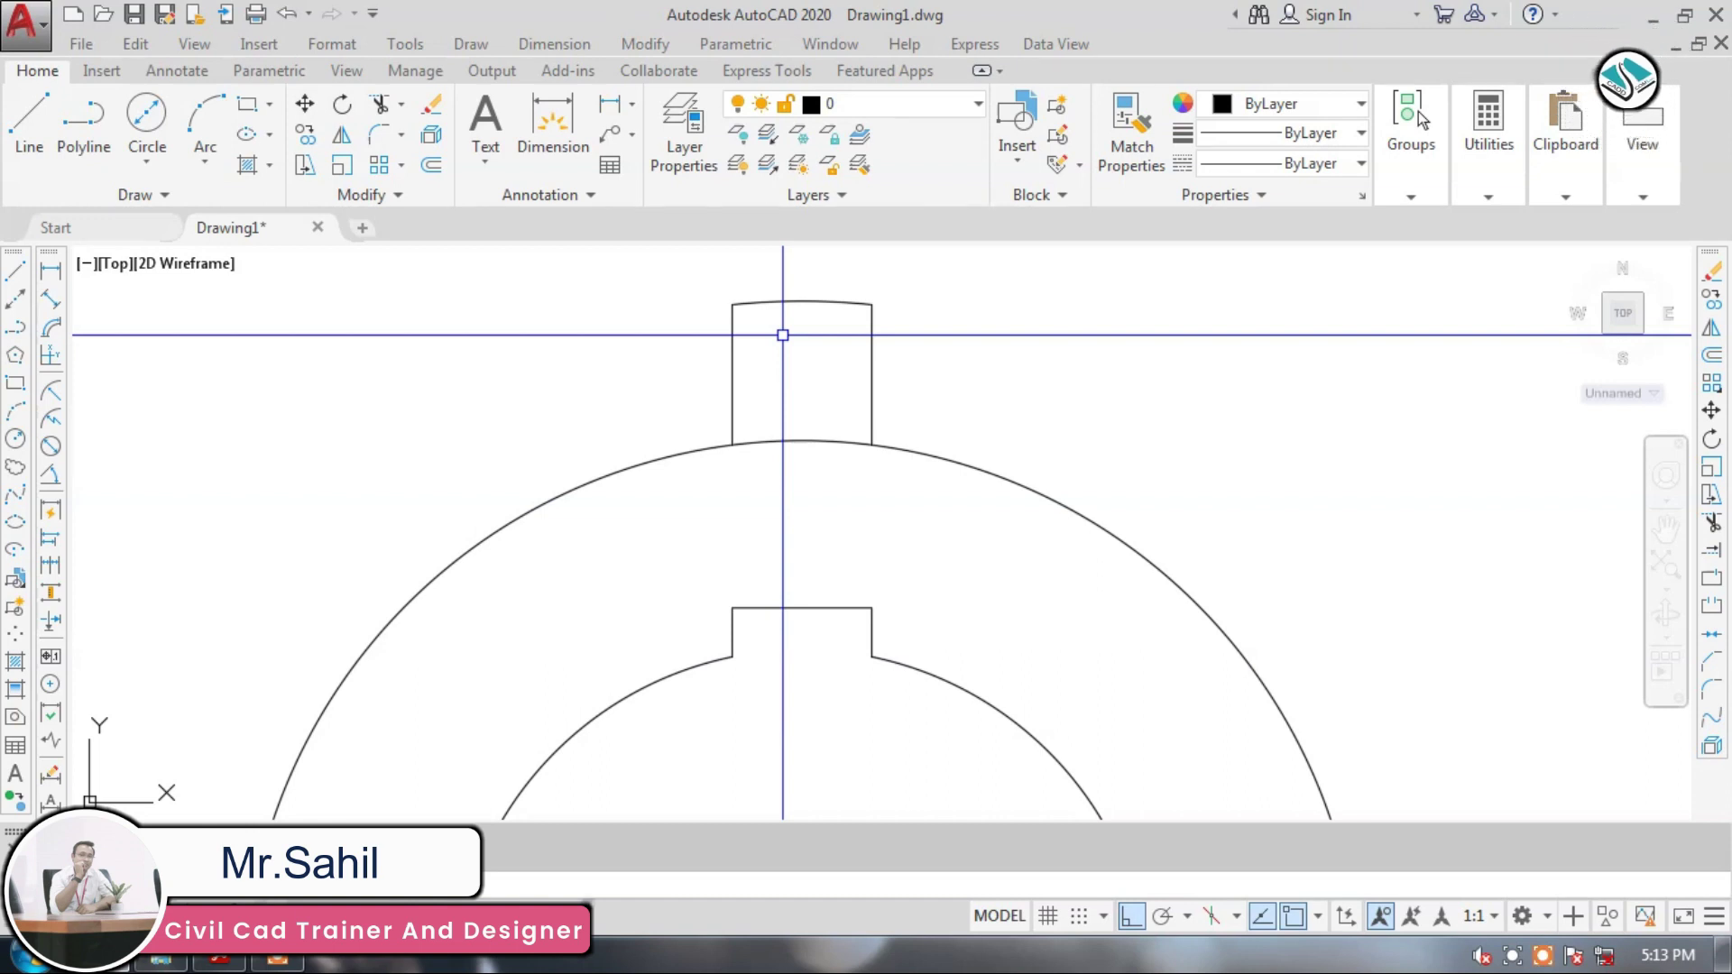
pyautogui.write('tr')
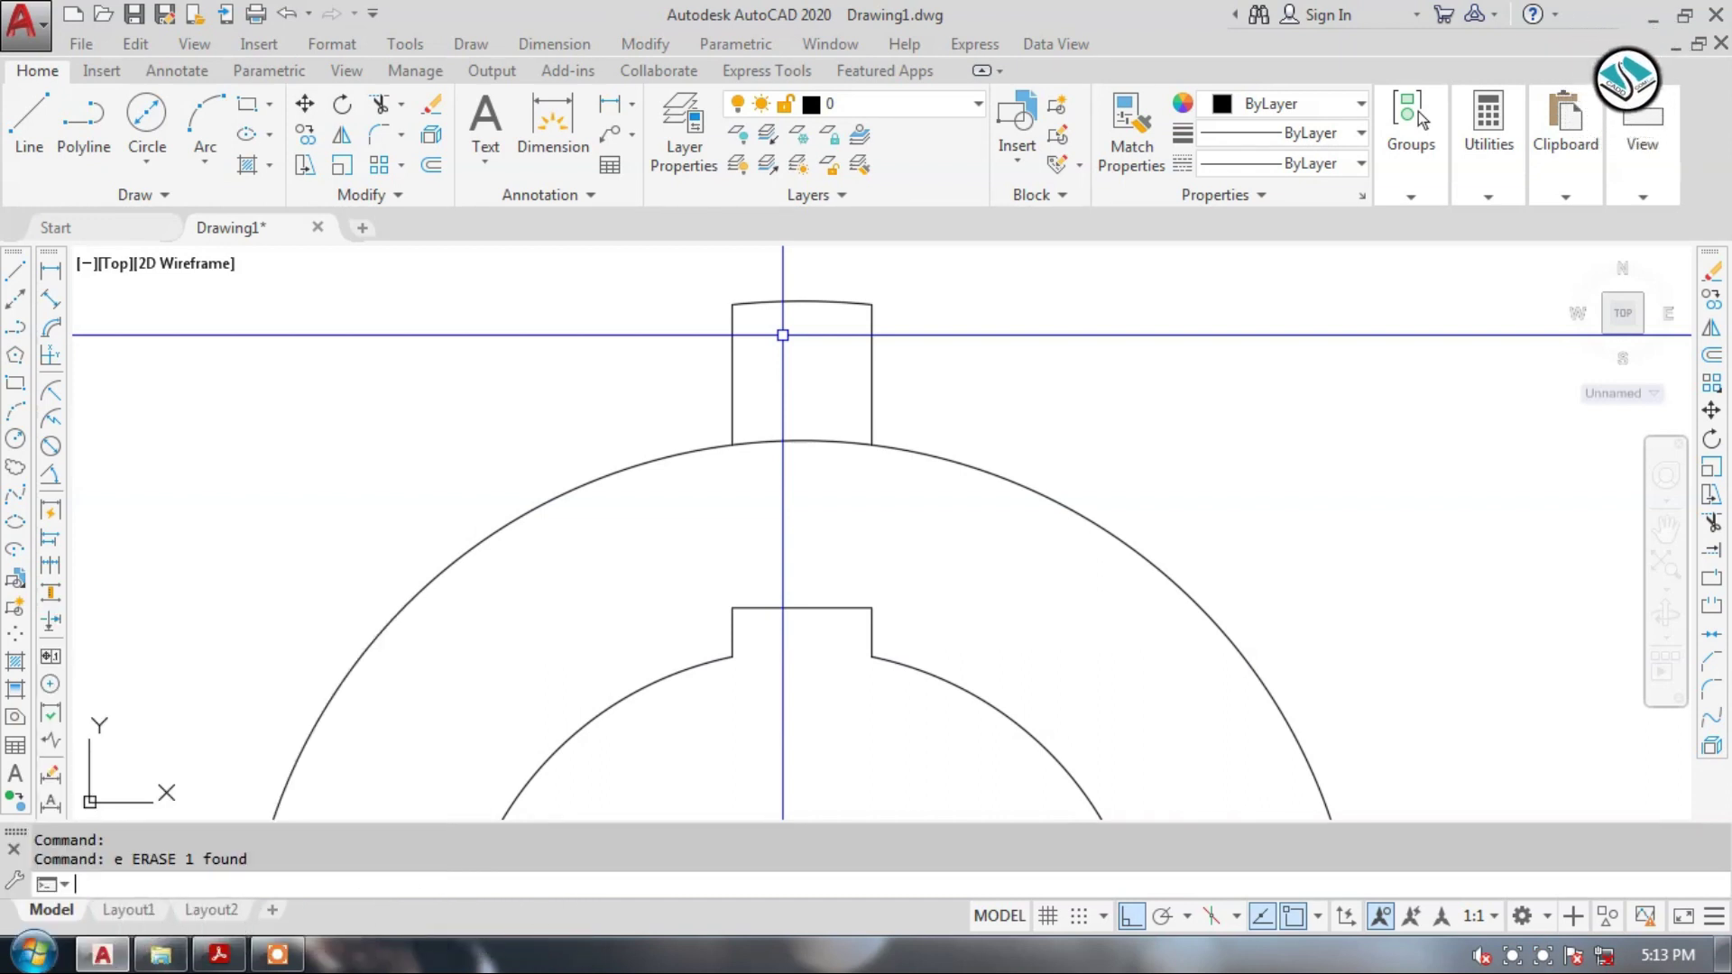
pyautogui.press('Return')
pyautogui.press('Return')
pyautogui.scroll(-5, 796, 439)
pyautogui.scroll(7, 803, 347)
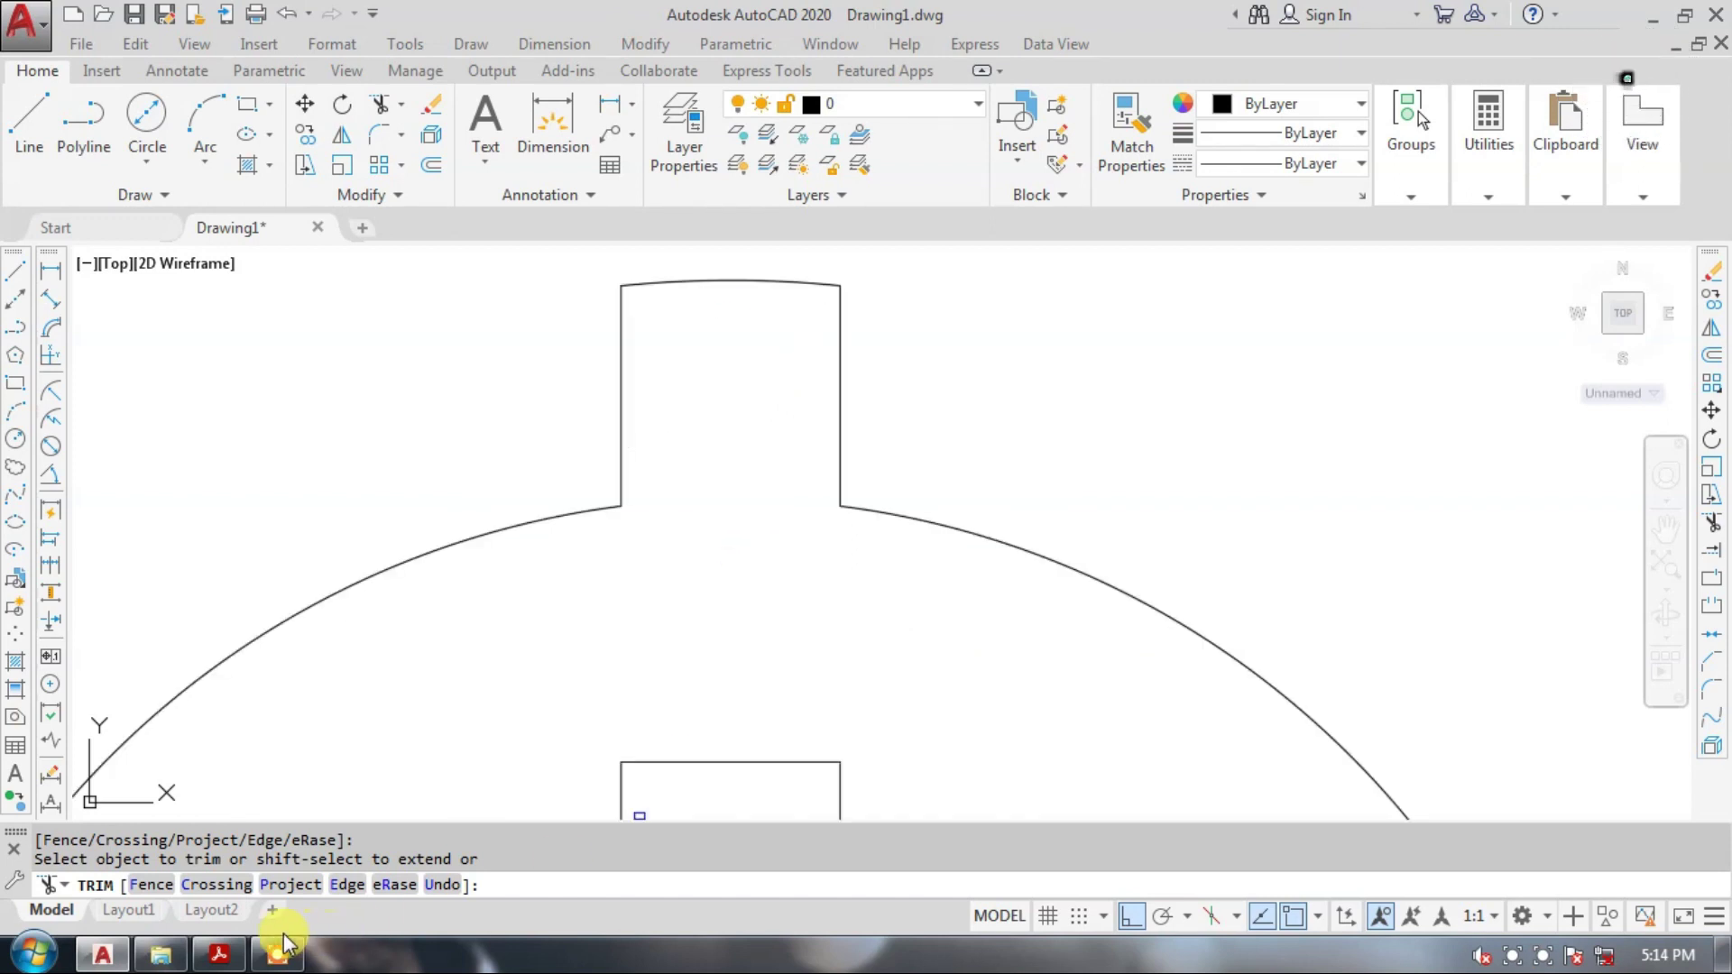
pyautogui.press('Escape')
# Check the tooth shape in the PDF, and draw a line 1 inward from the tooth's left base corner and on to its top-left corner.
pyautogui.click(219, 954)
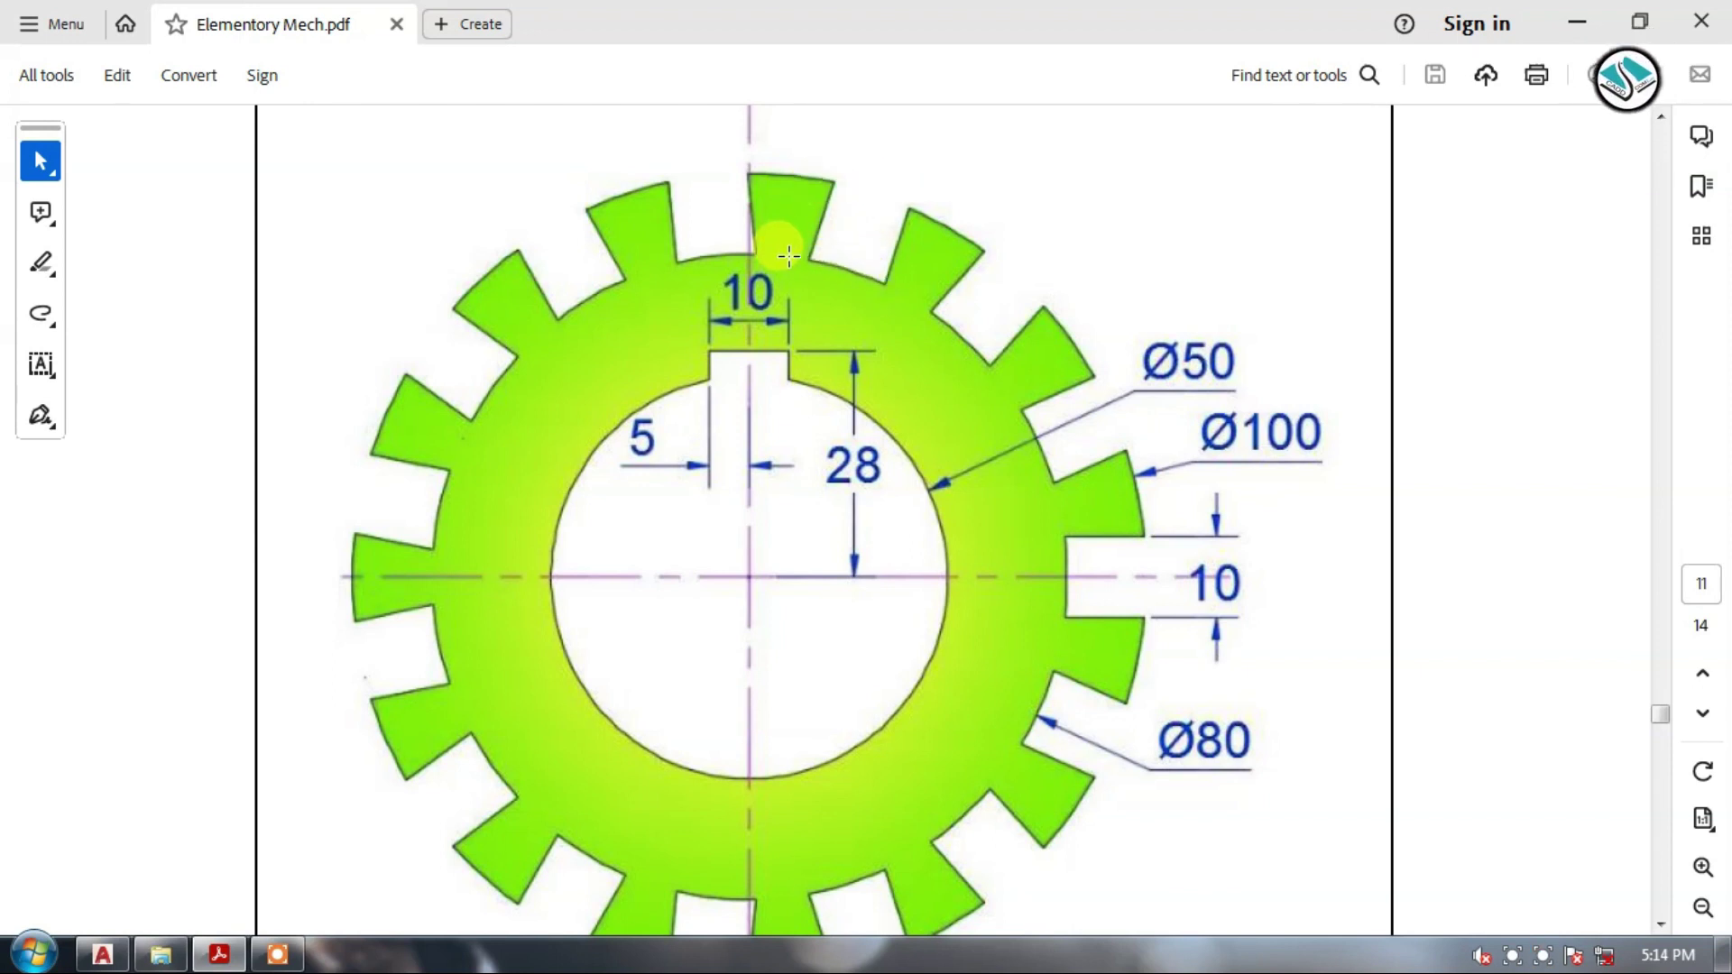
pyautogui.click(1577, 24)
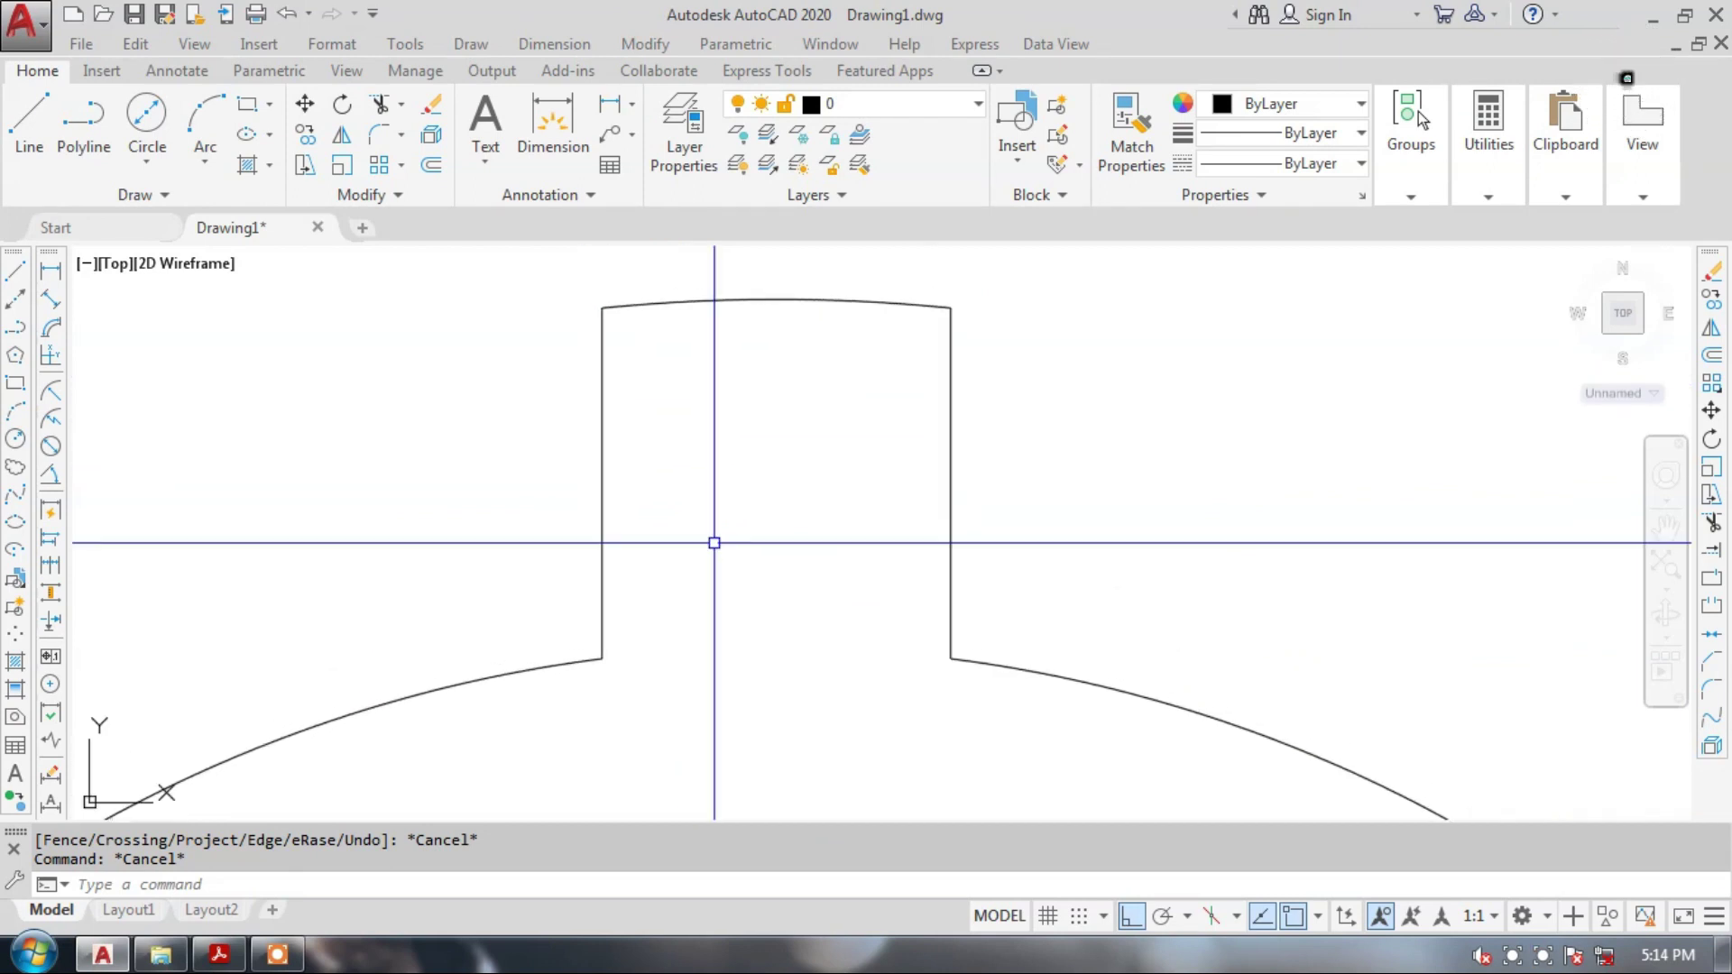
pyautogui.click(36, 142)
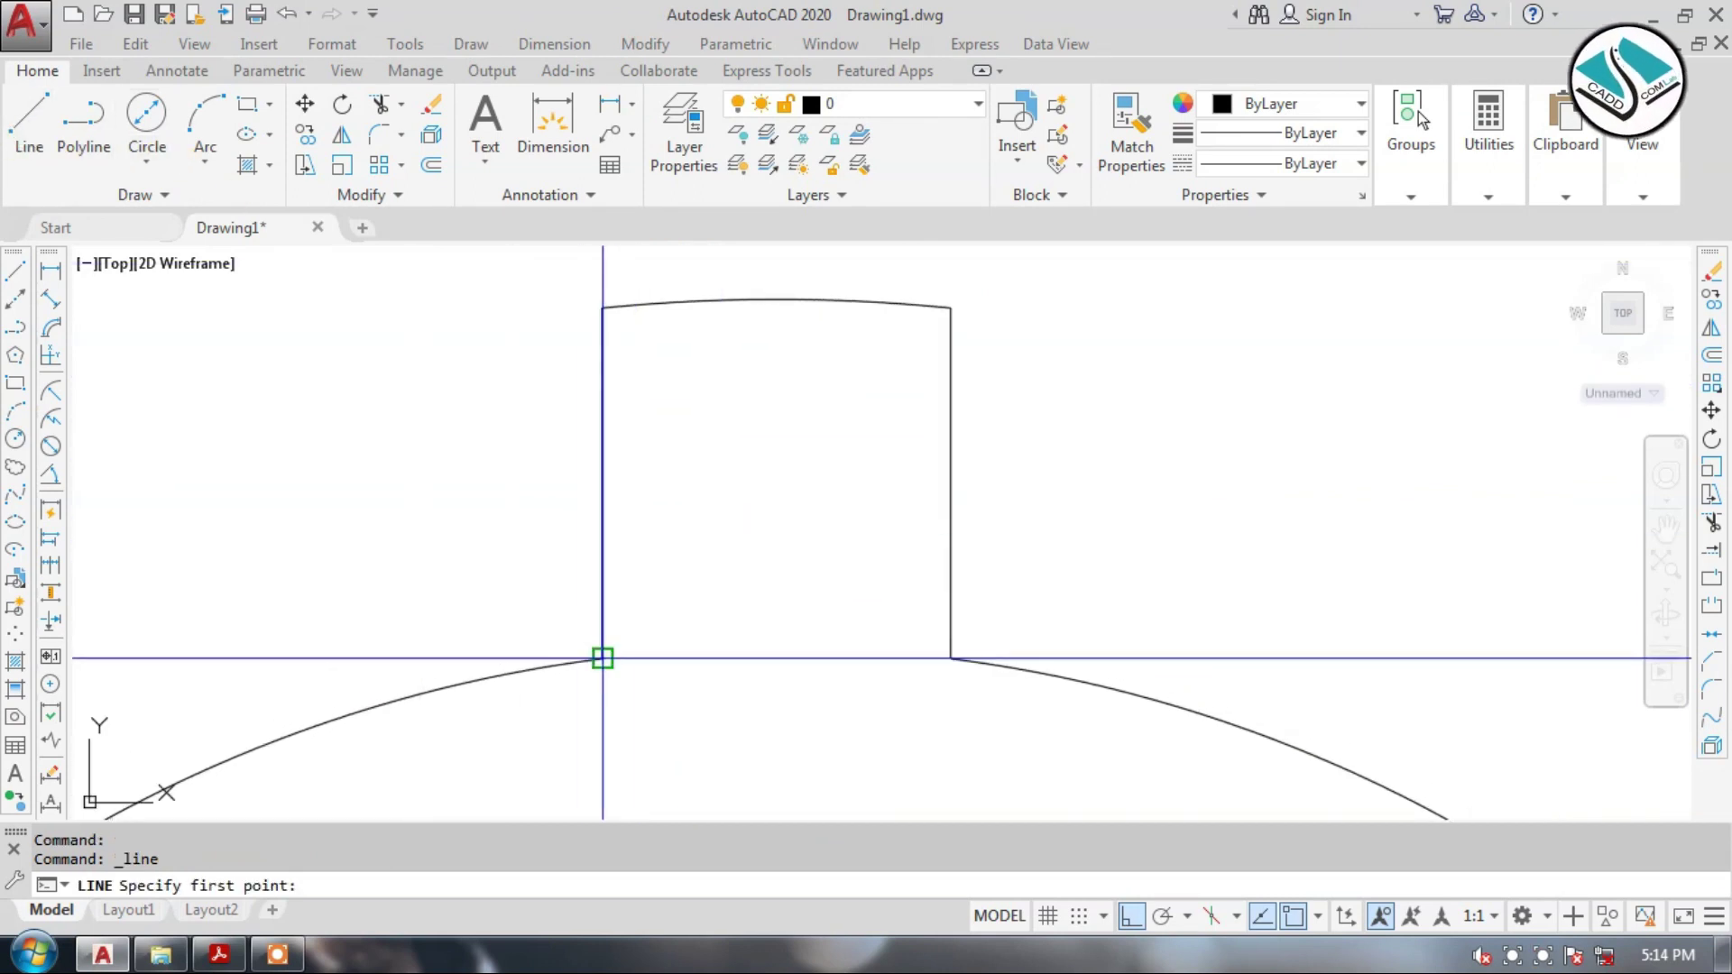
pyautogui.click(602, 658)
pyautogui.write('1')
pyautogui.press('Return')
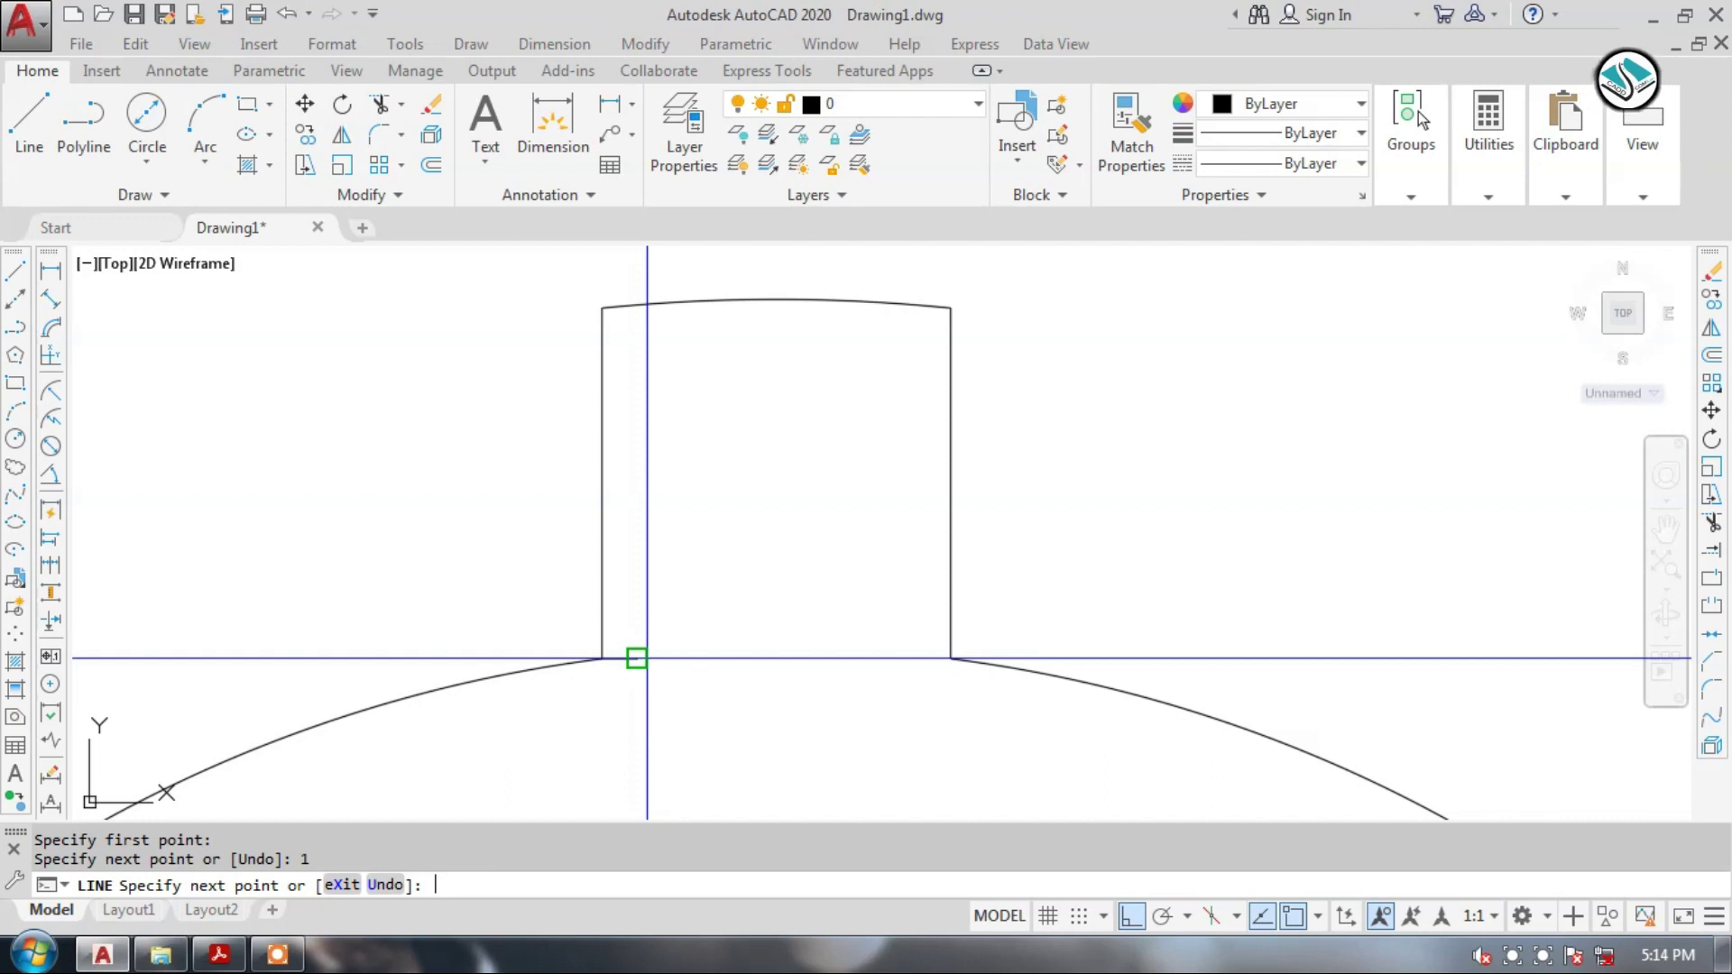
pyautogui.click(603, 307)
pyautogui.press('Escape')
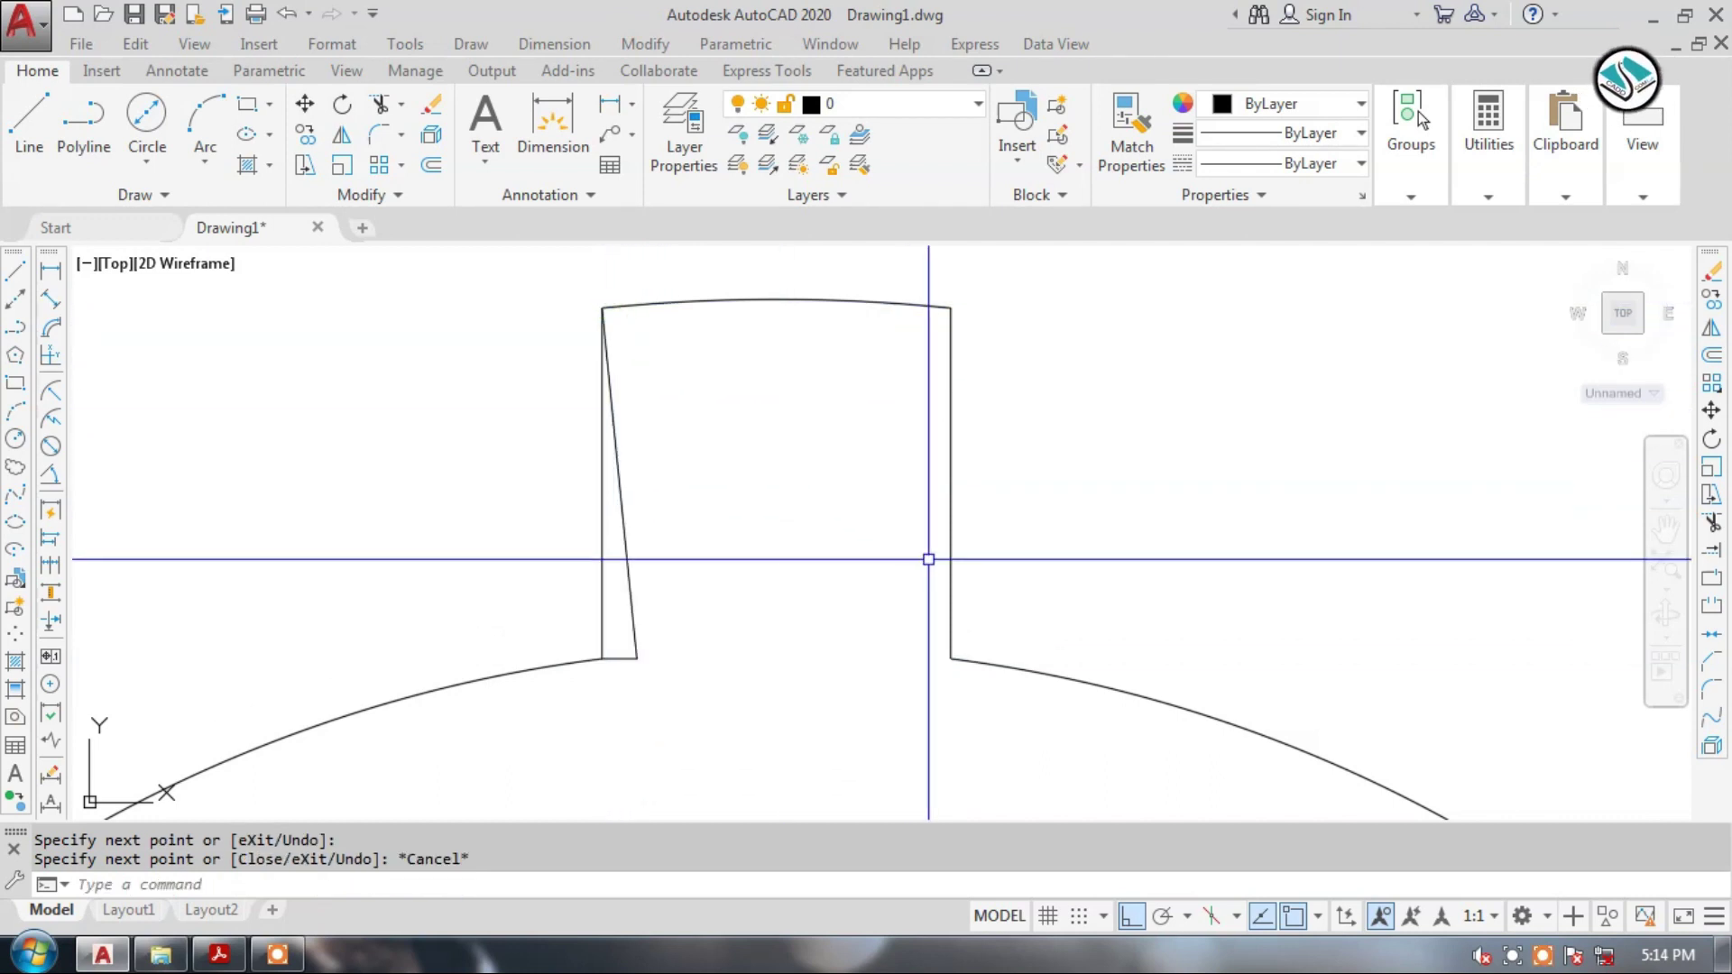
# Draw a line 1 inward from the tooth's right base corner and on to its top-right corner.
pyautogui.press('Return')
pyautogui.click(951, 658)
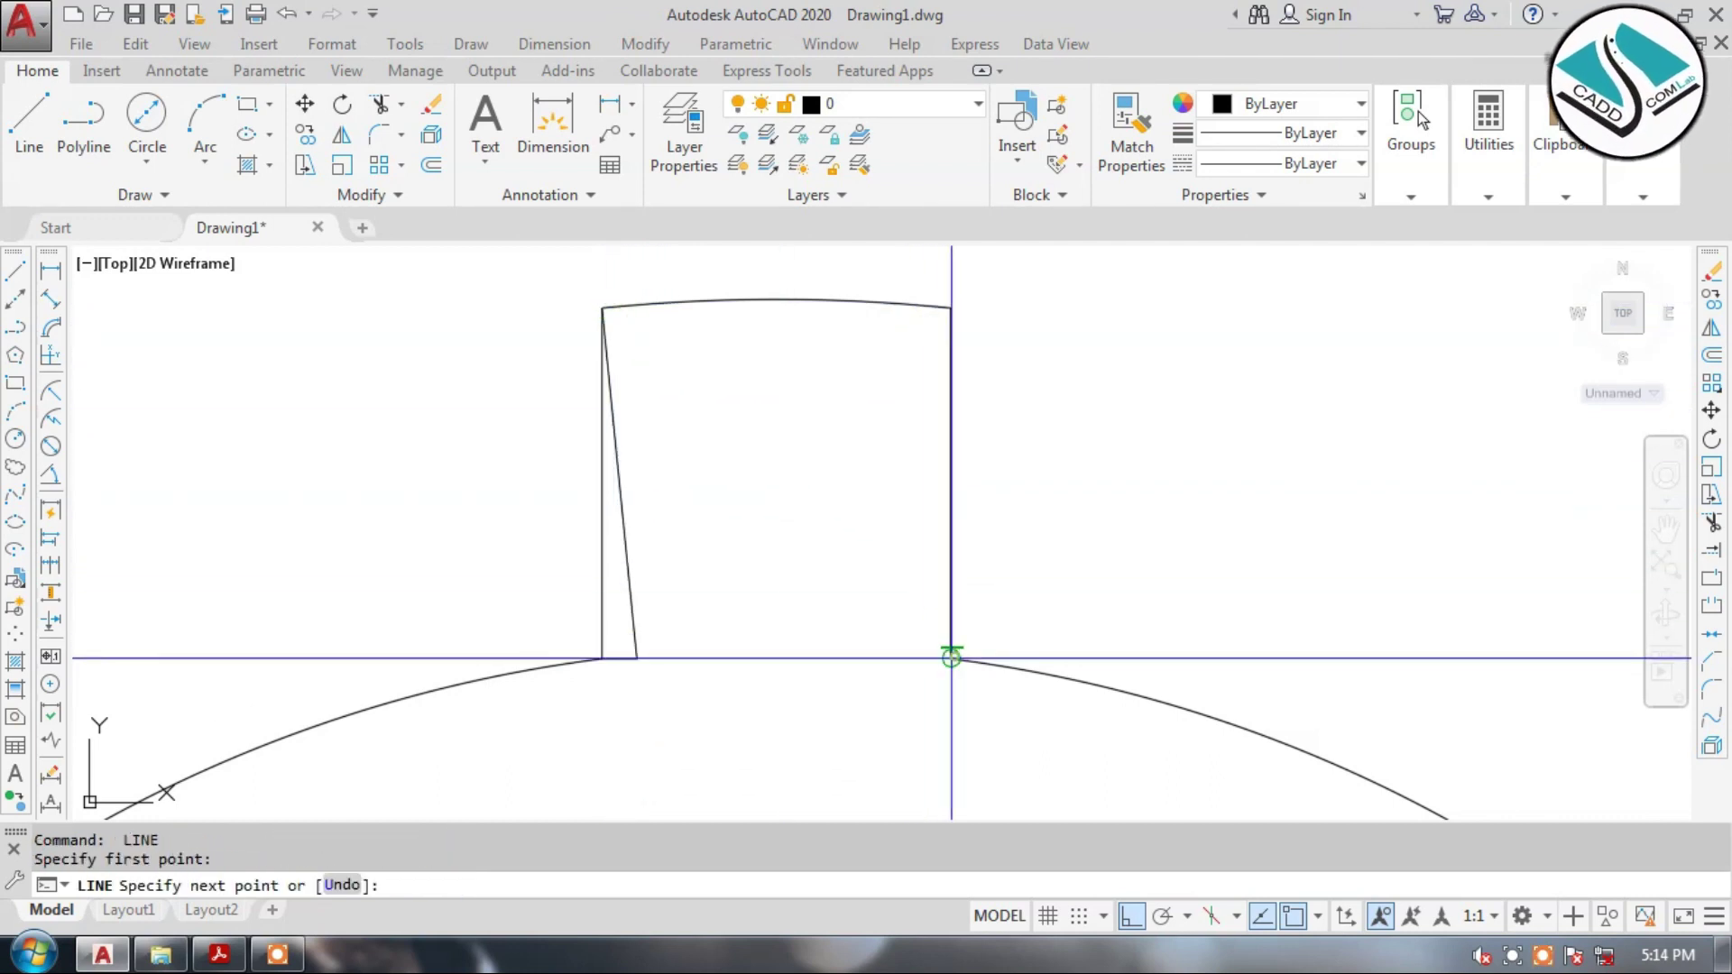
pyautogui.write('1')
pyautogui.press('Return')
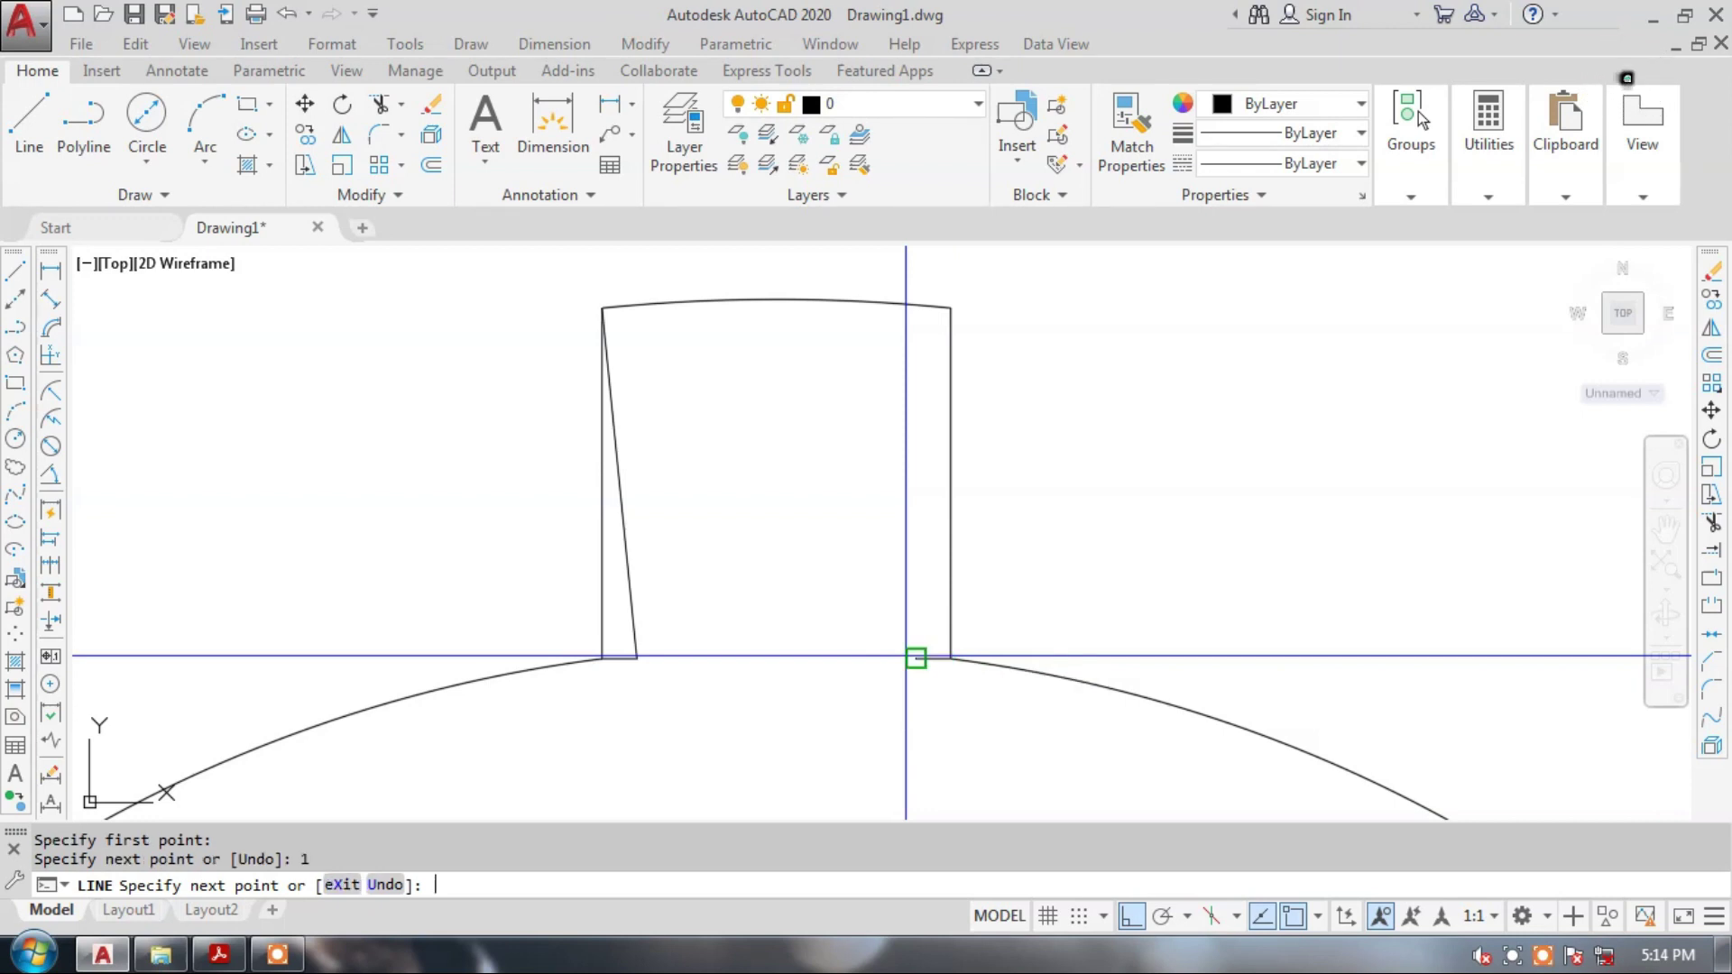
pyautogui.click(950, 307)
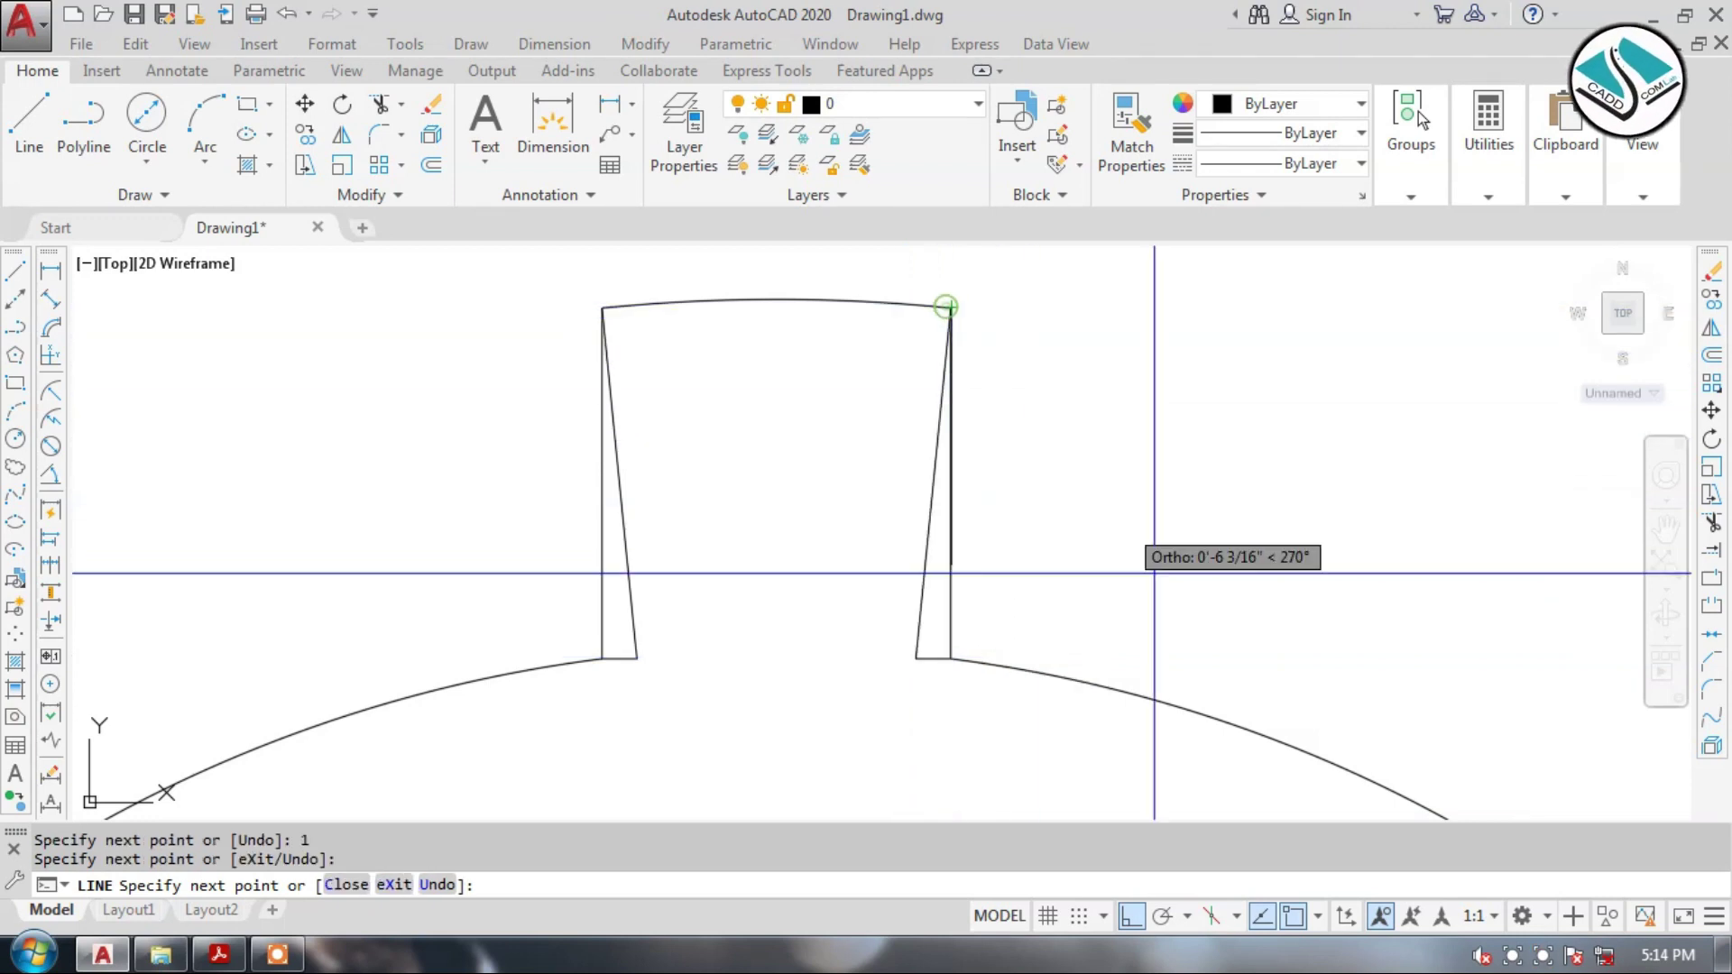
pyautogui.press('Escape')
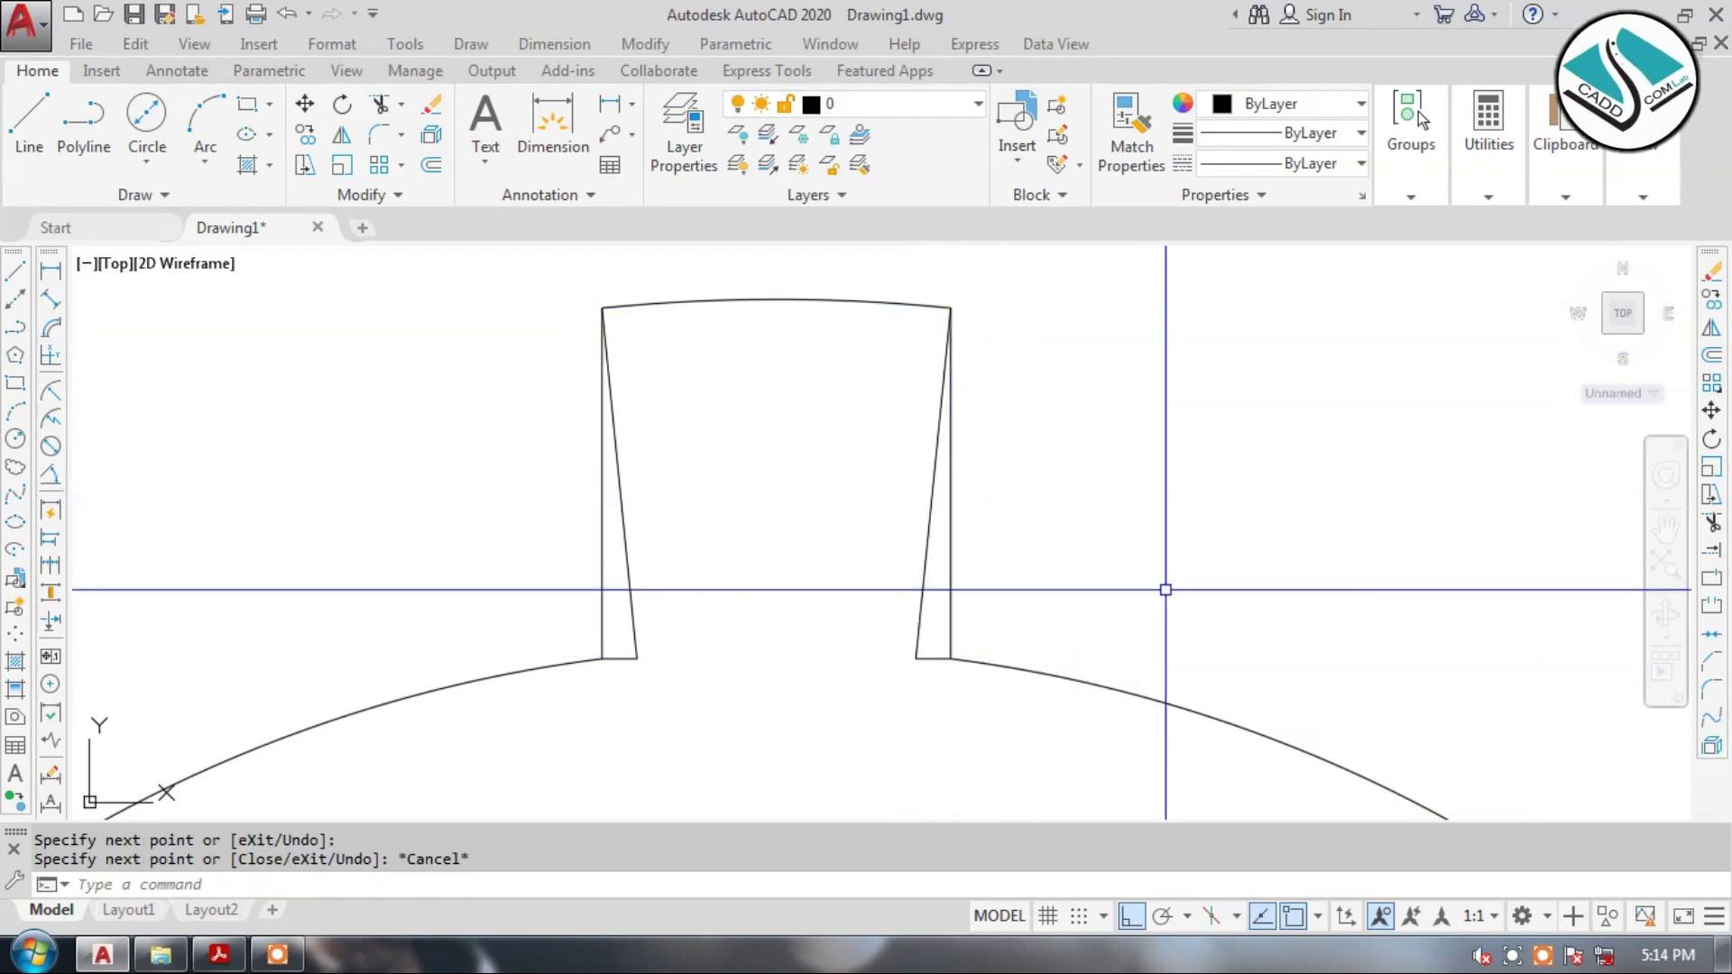
# Erase the tooth's two original vertical side lines, leaving the tapered sides.
pyautogui.click(955, 606)
pyautogui.write('e')
pyautogui.press('Return')
pyautogui.click(600, 587)
pyautogui.write('e')
pyautogui.press('Return')
# Create a polar array of the complete tooth outline around the circles' centre.
pyautogui.scroll(-5, 738, 433)
pyautogui.moveTo(912, 472); pyautogui.dragTo(947, 394, button='middle')
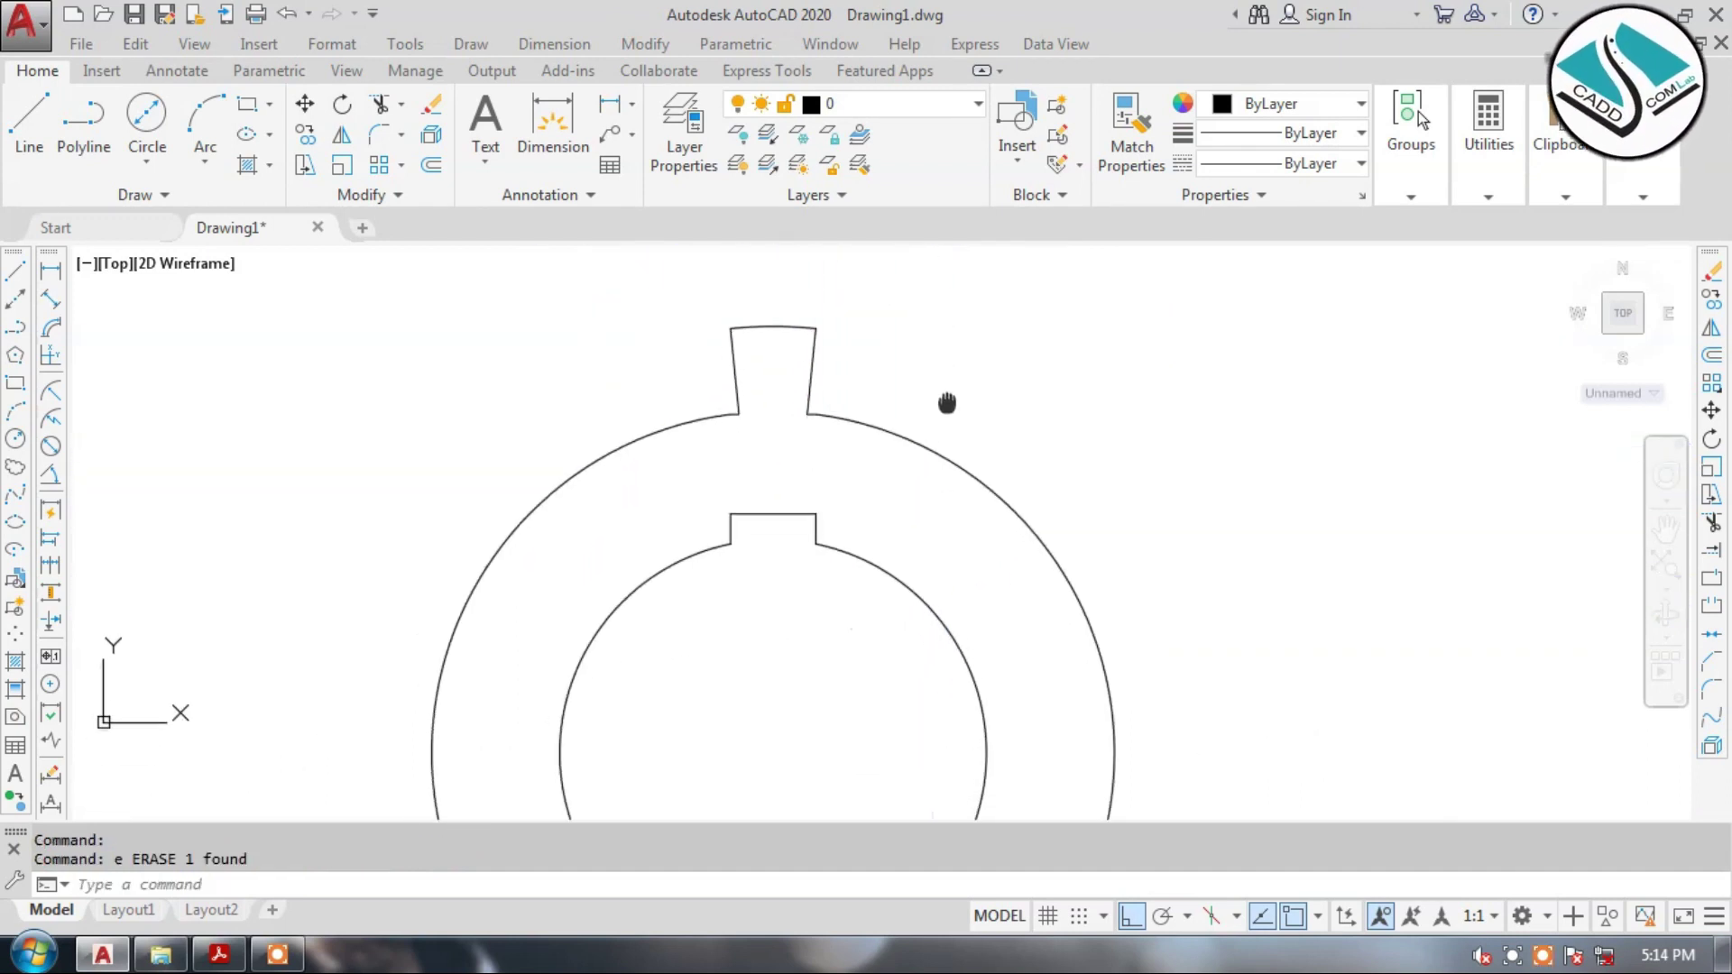
pyautogui.click(683, 284)
pyautogui.click(866, 456)
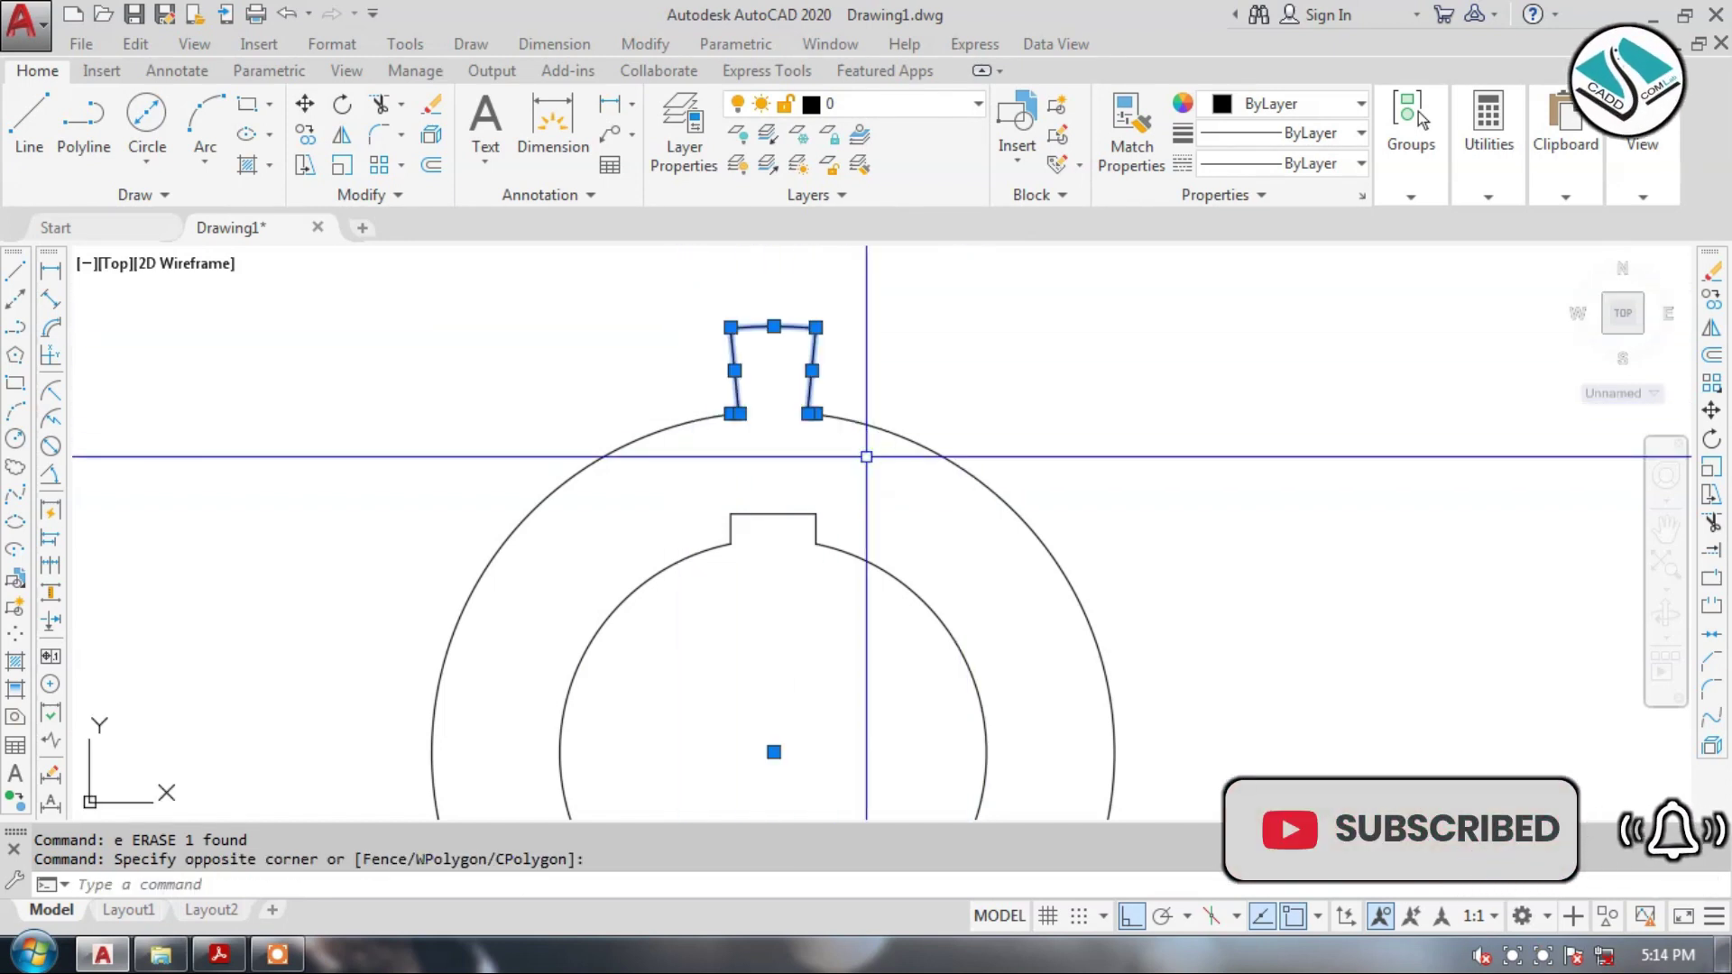
pyautogui.write('AR')
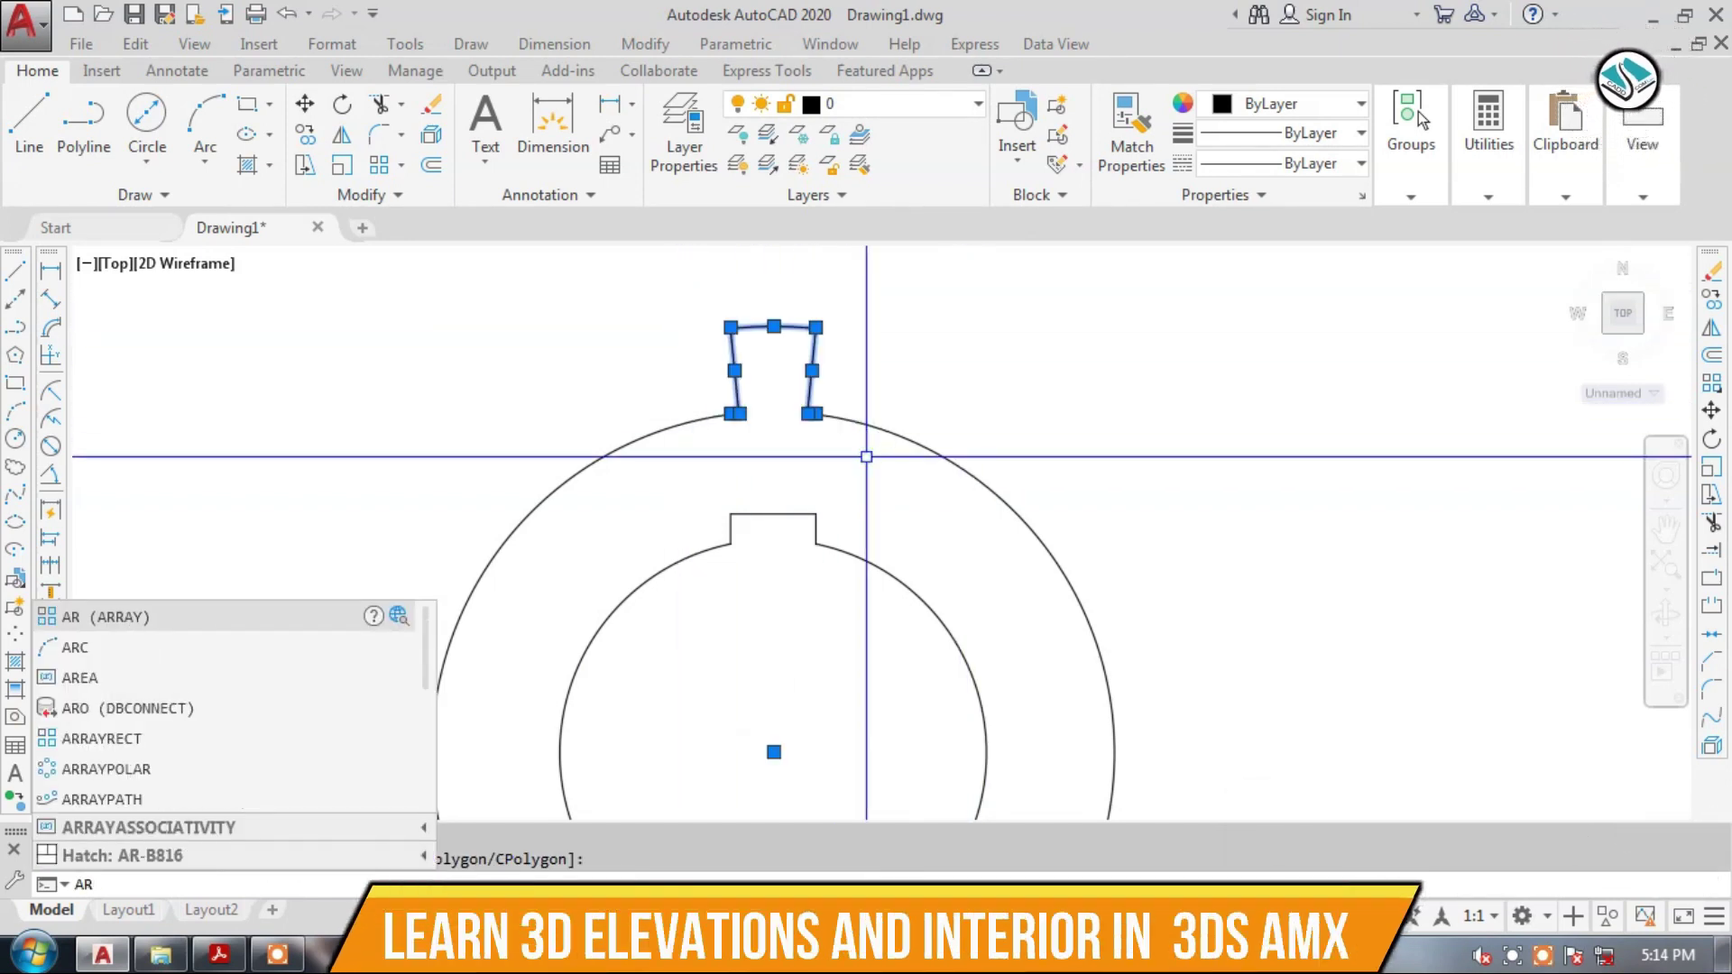
pyautogui.press('Return')
pyautogui.scroll(-3, 866, 456)
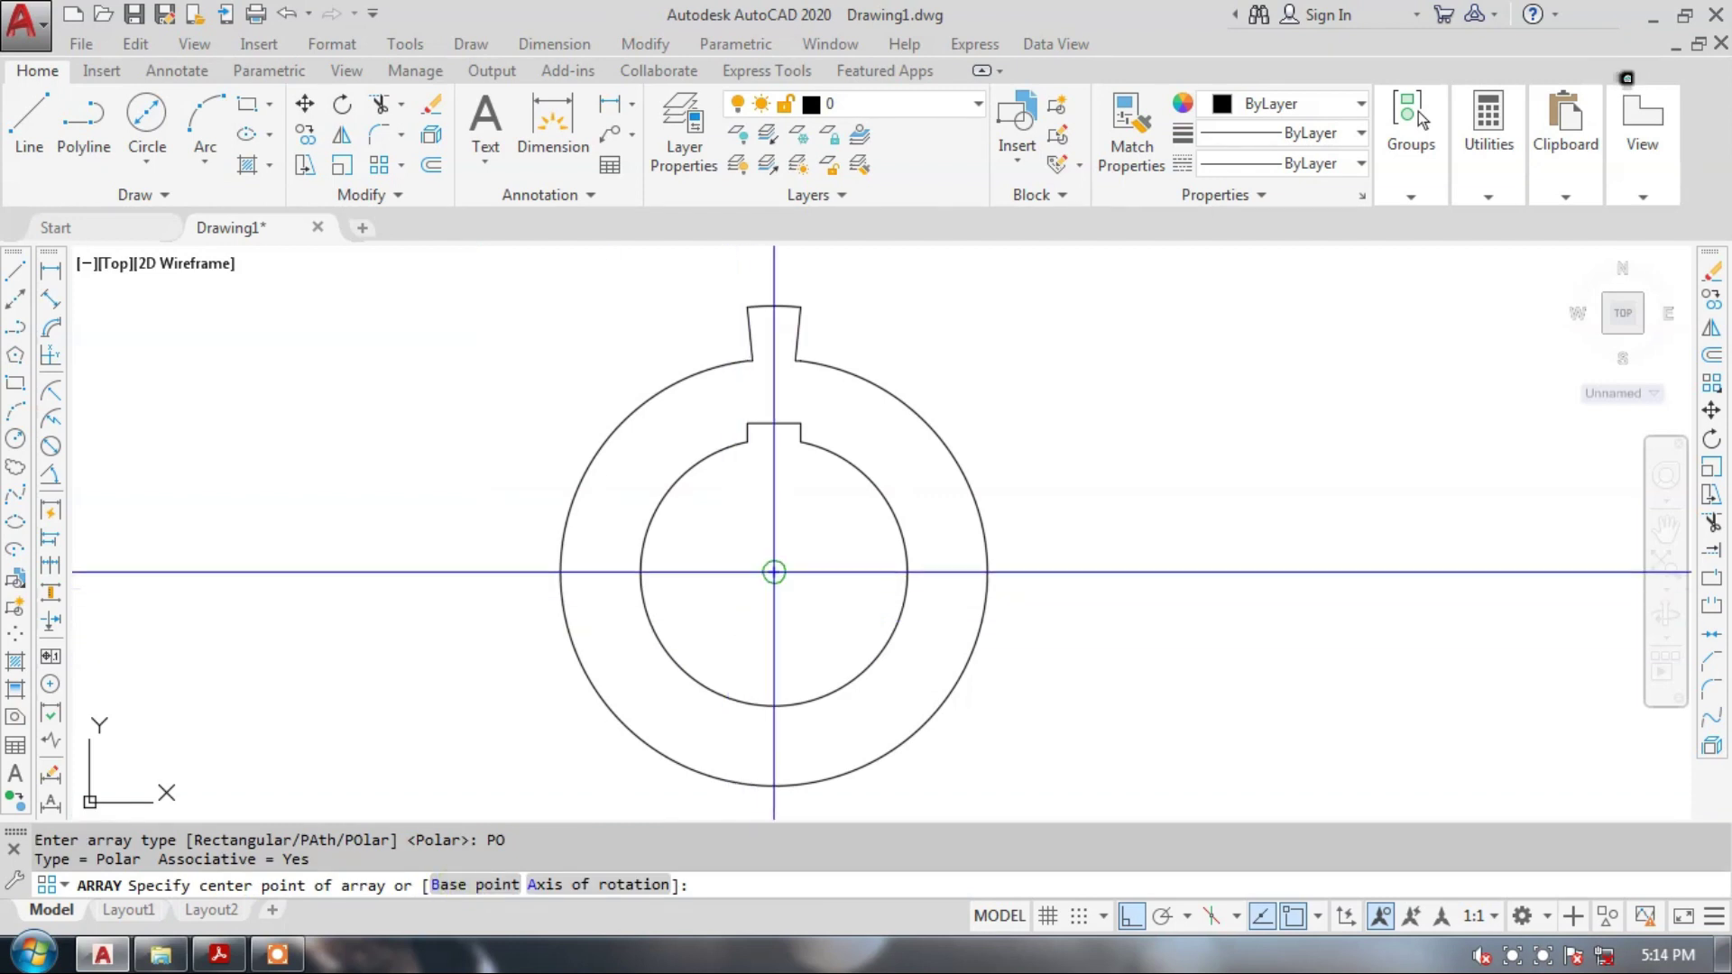
pyautogui.click(773, 572)
# Set the polar array's item count to 16 and finish the array.
pyautogui.click(294, 101)
pyautogui.press('Return')
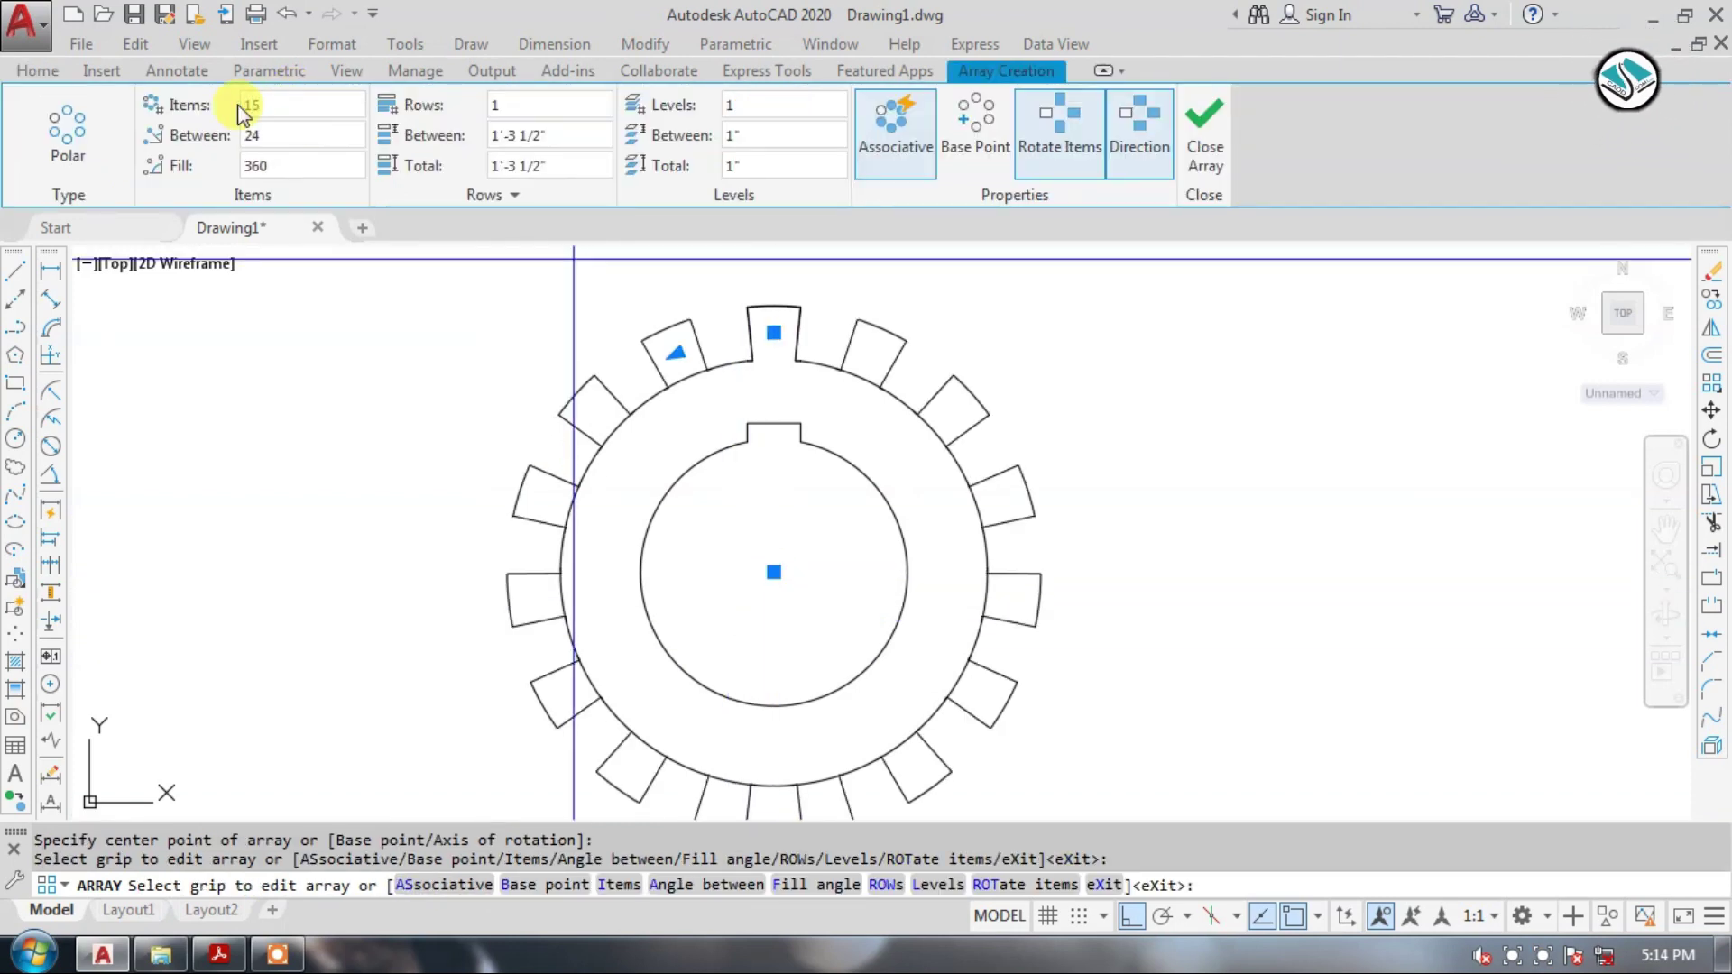
pyautogui.click(240, 105)
pyautogui.write('16')
pyautogui.press('Return')
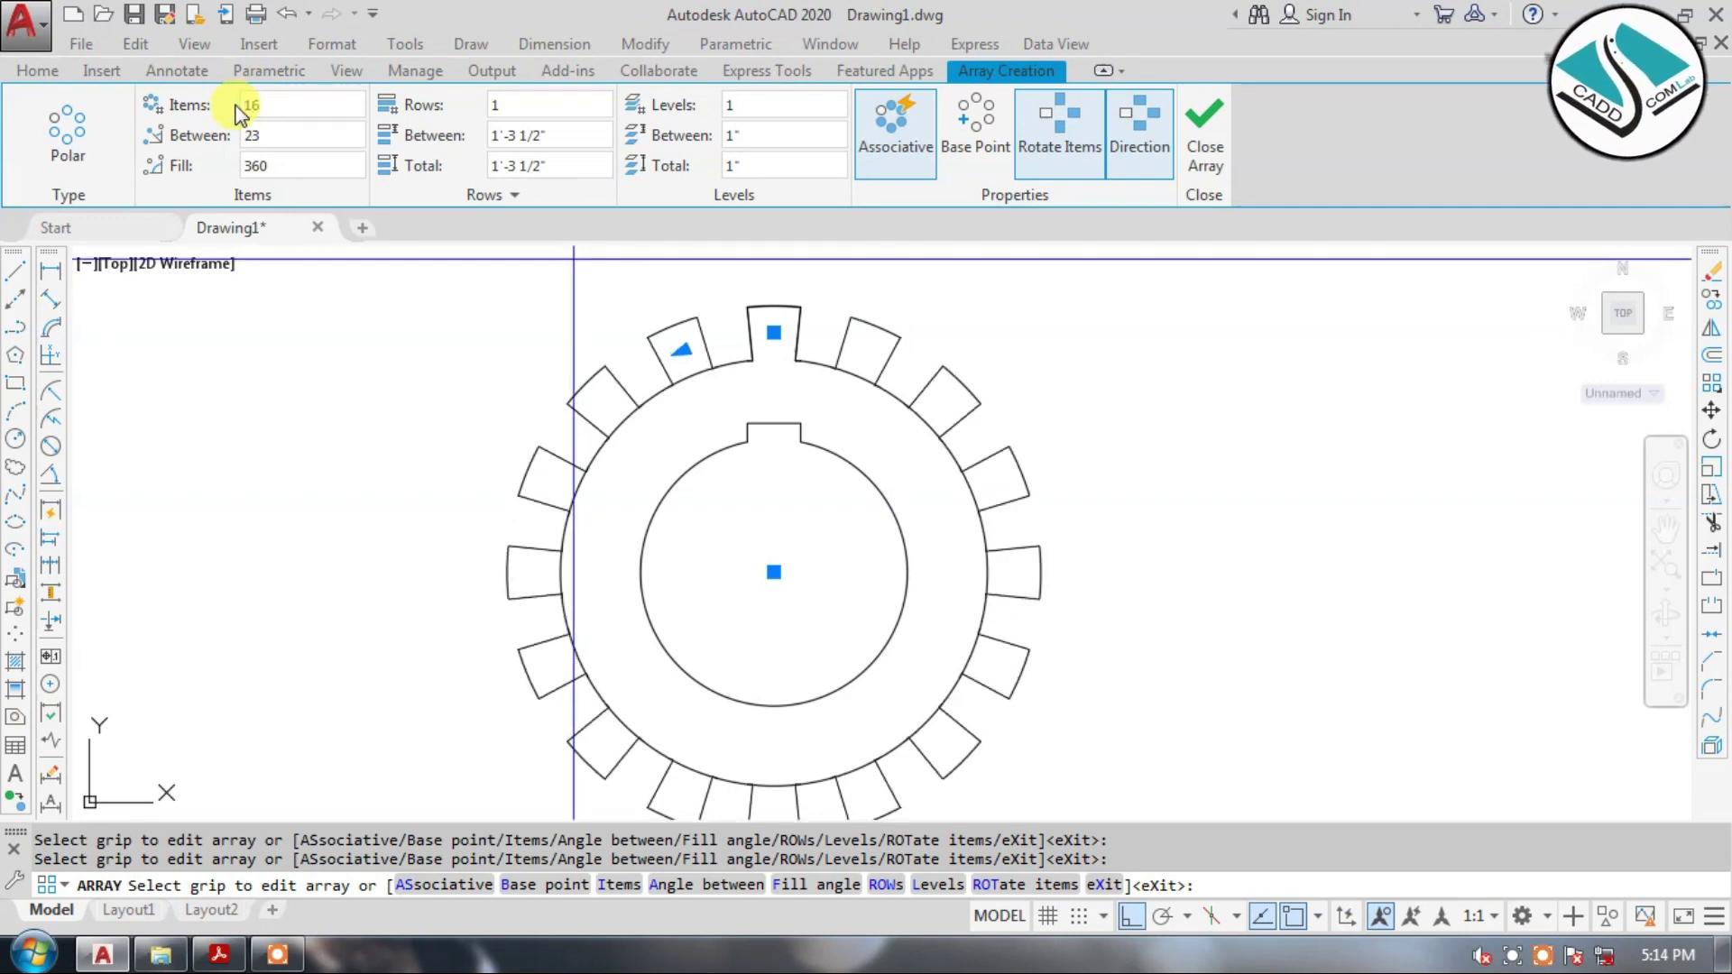
pyautogui.click(1209, 149)
# Finish the array and trim away the Ø80 circle's arc at the base of every tooth, leaving one continuous toothed outline.
pyautogui.press('Return')
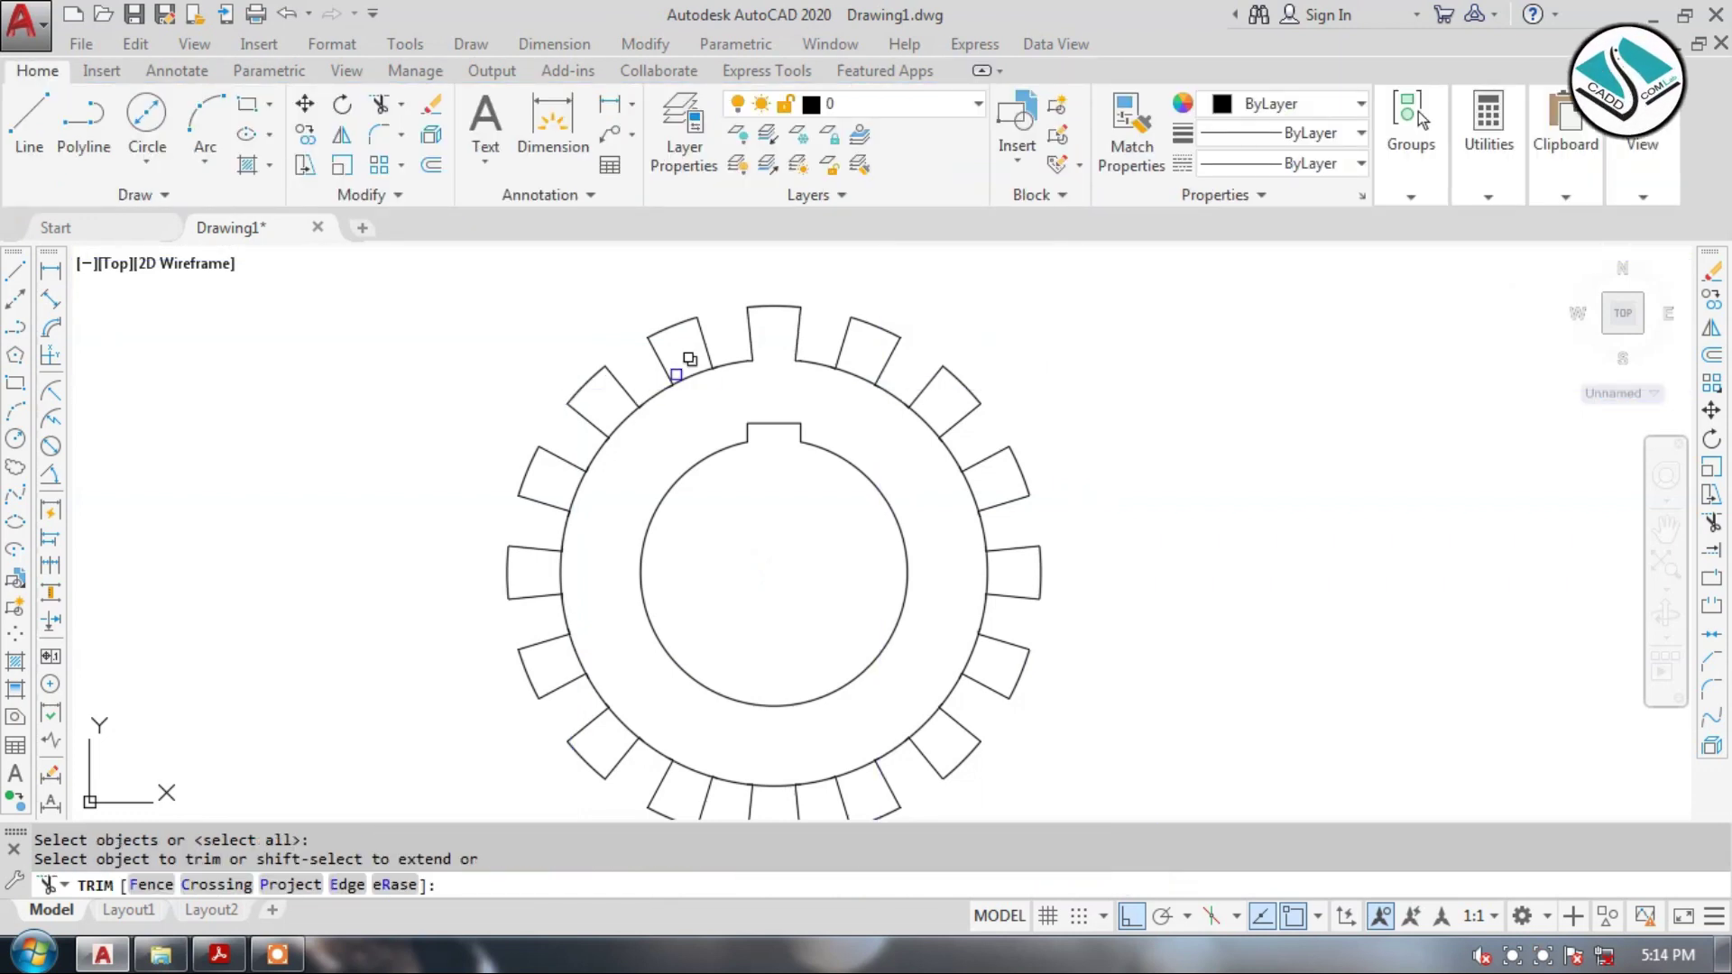
pyautogui.scroll(2, 690, 375)
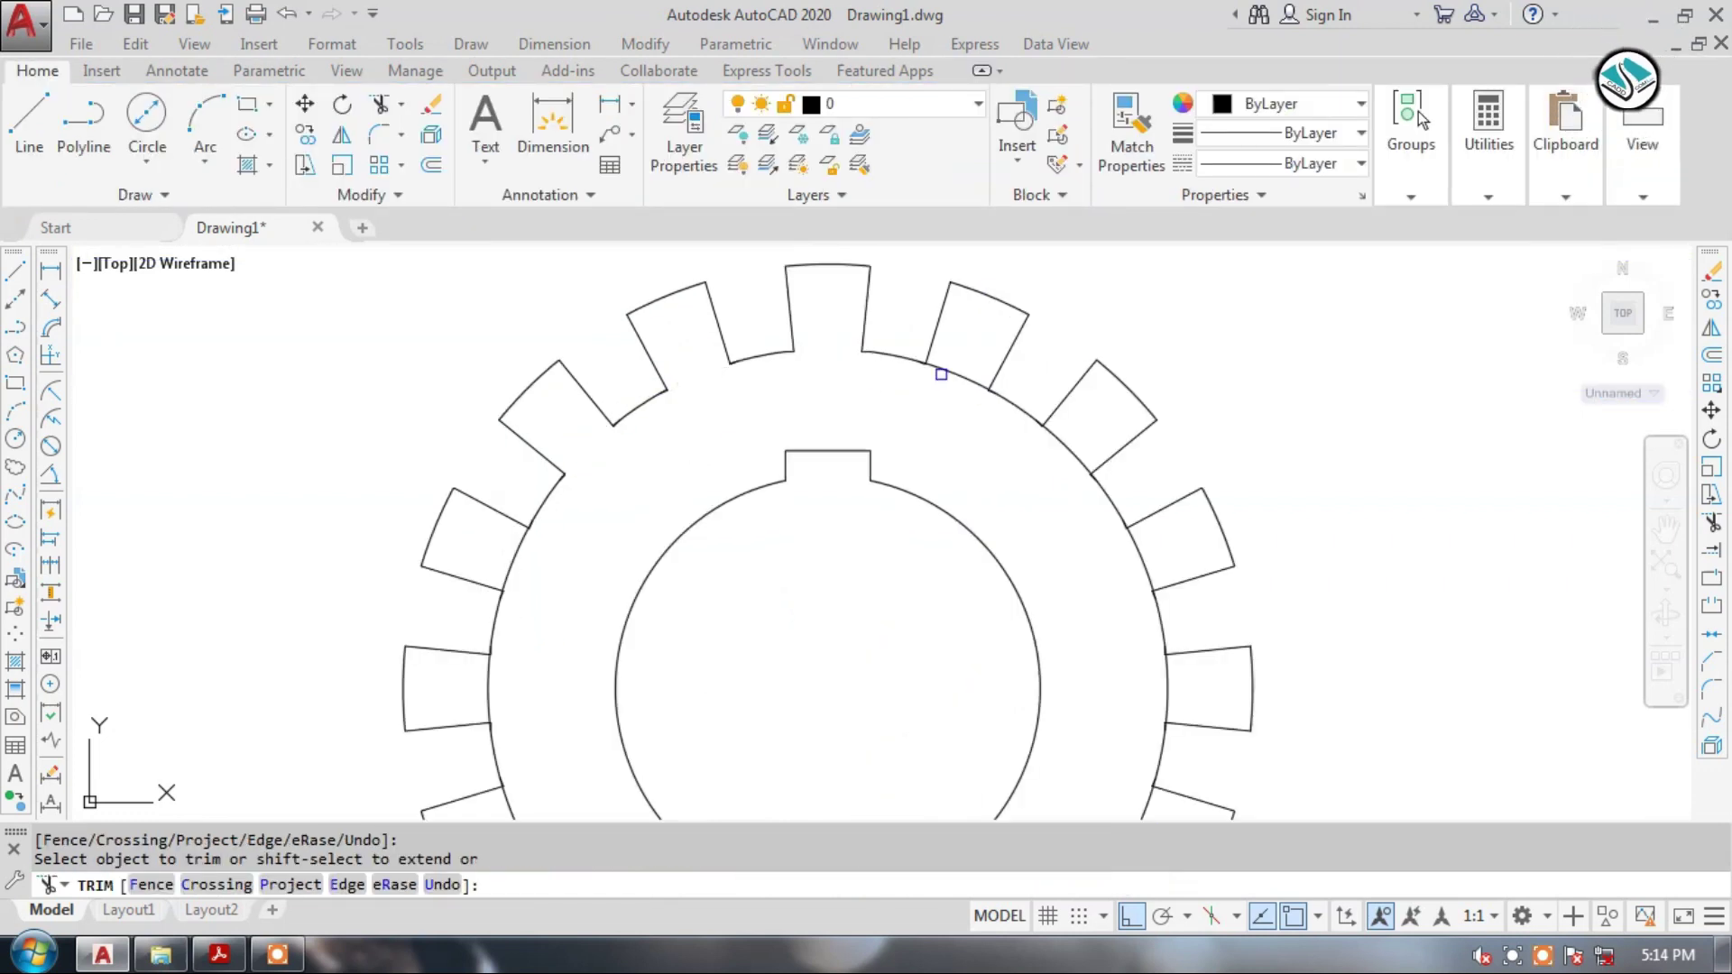
pyautogui.moveTo(1094, 513); pyautogui.dragTo(1050, 355, button='middle')
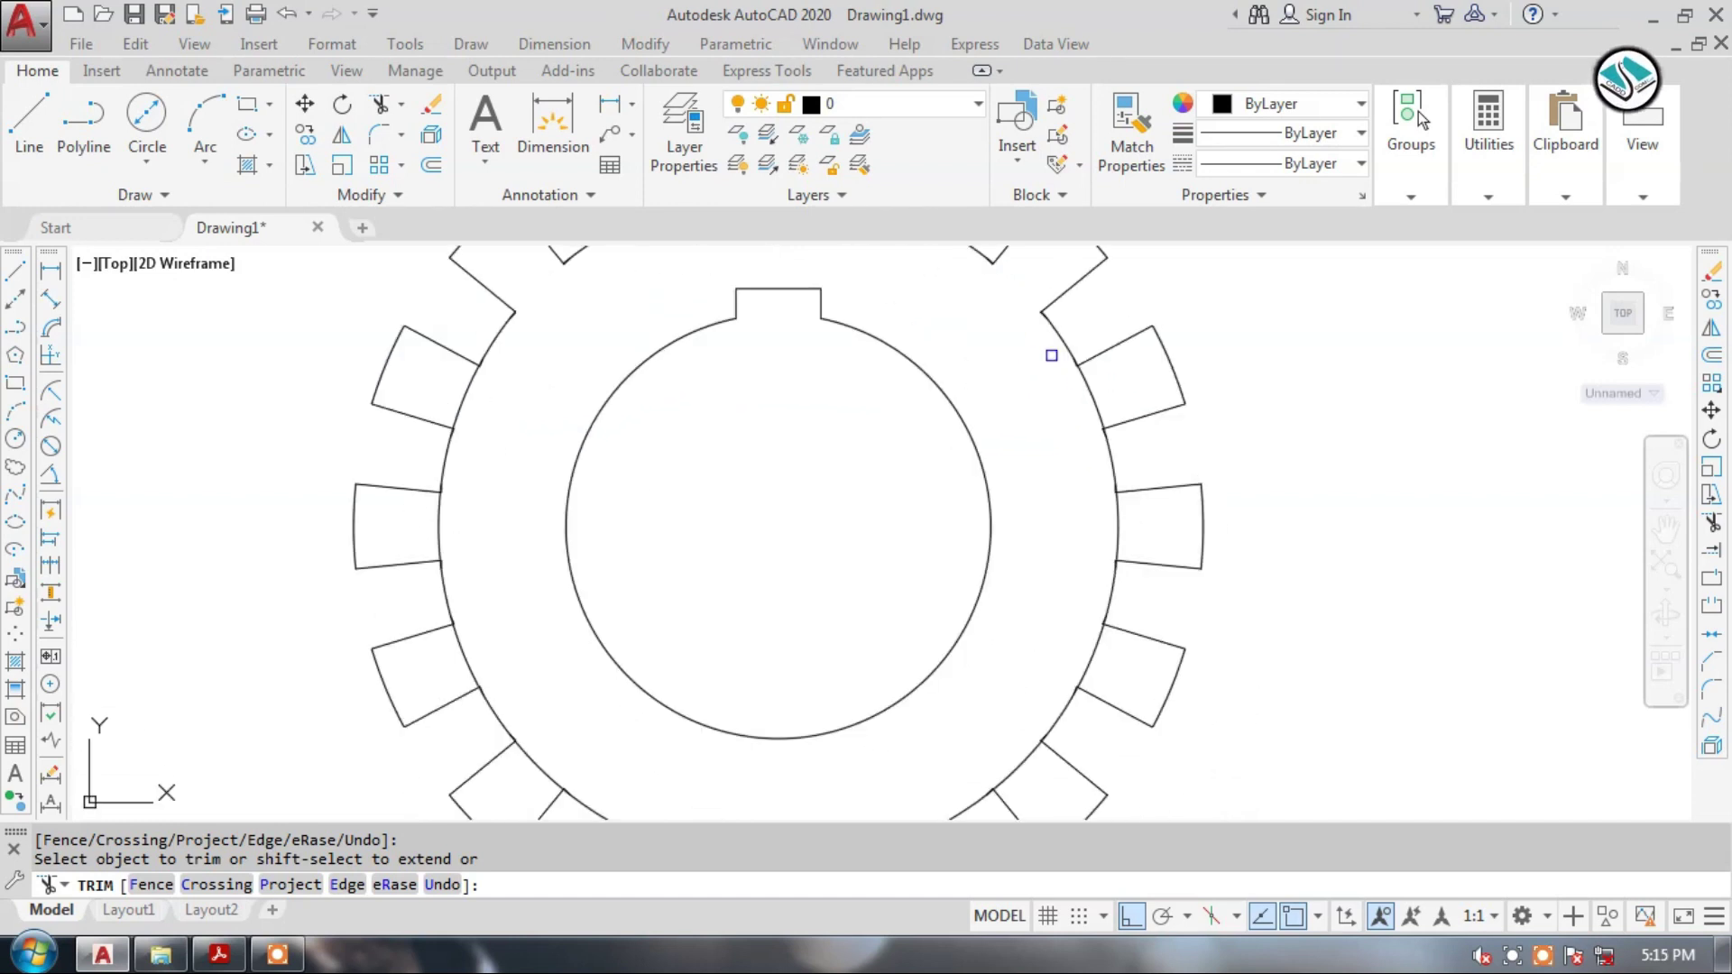
pyautogui.click(1119, 521)
pyautogui.moveTo(1071, 552); pyautogui.dragTo(1090, 350, button='middle')
pyautogui.click(1114, 444)
pyautogui.click(933, 627)
pyautogui.click(918, 628)
pyautogui.click(791, 661)
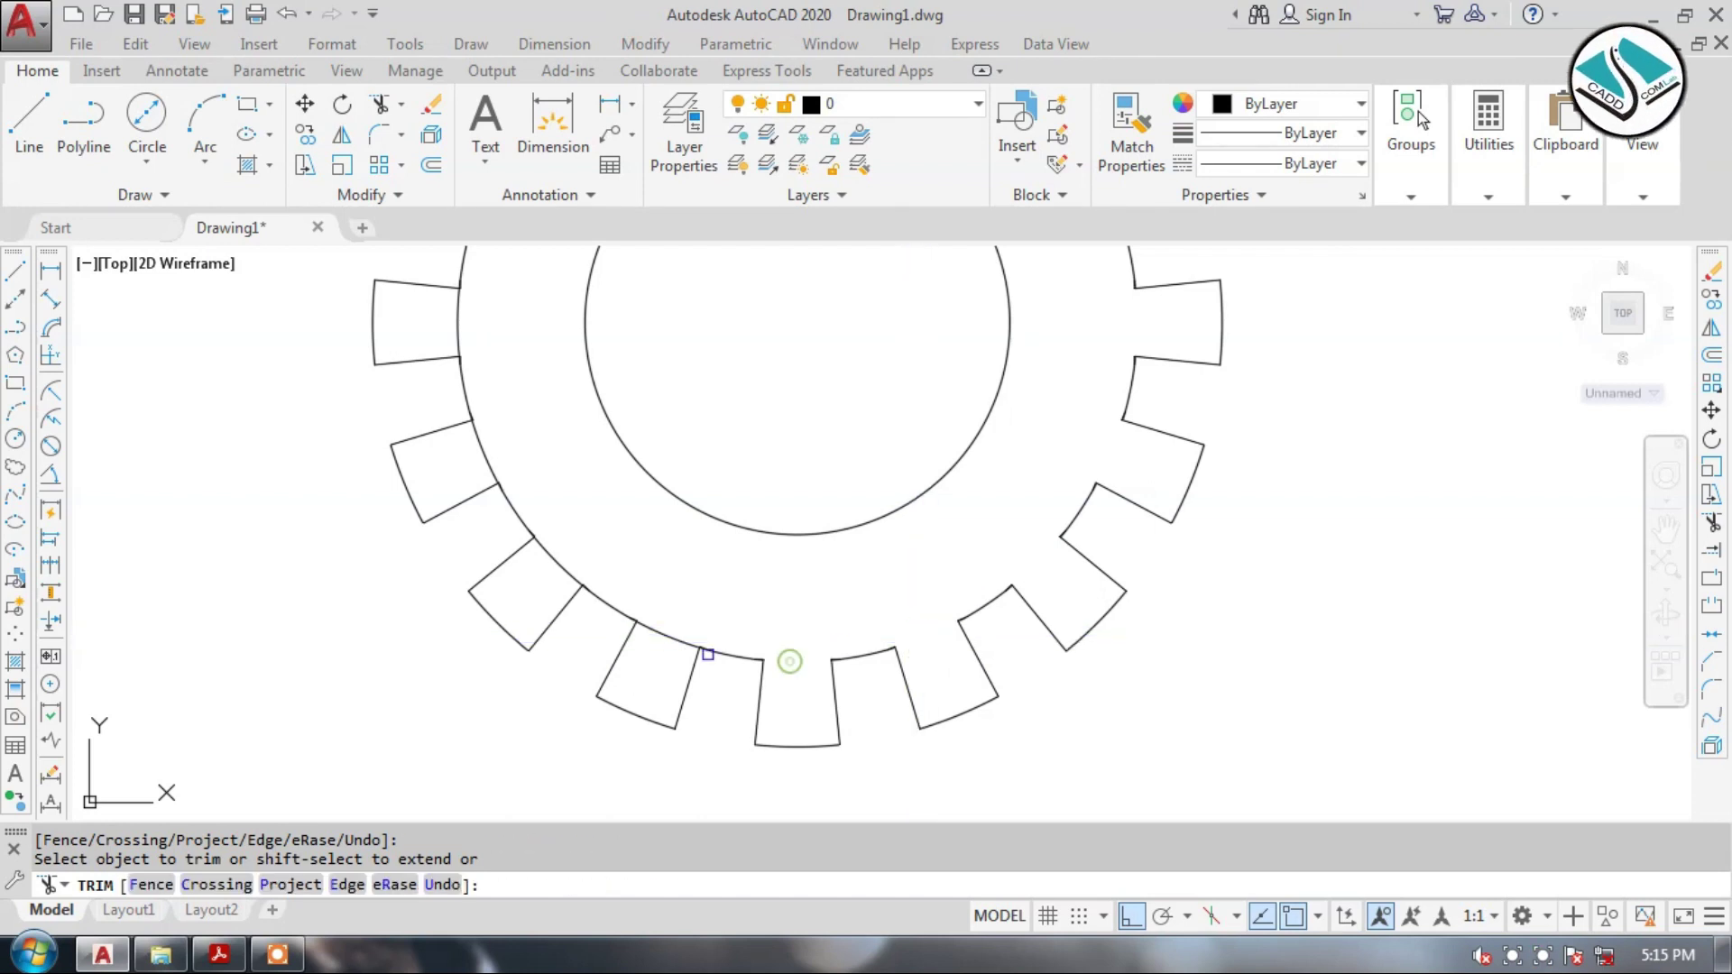
pyautogui.click(667, 634)
pyautogui.click(560, 564)
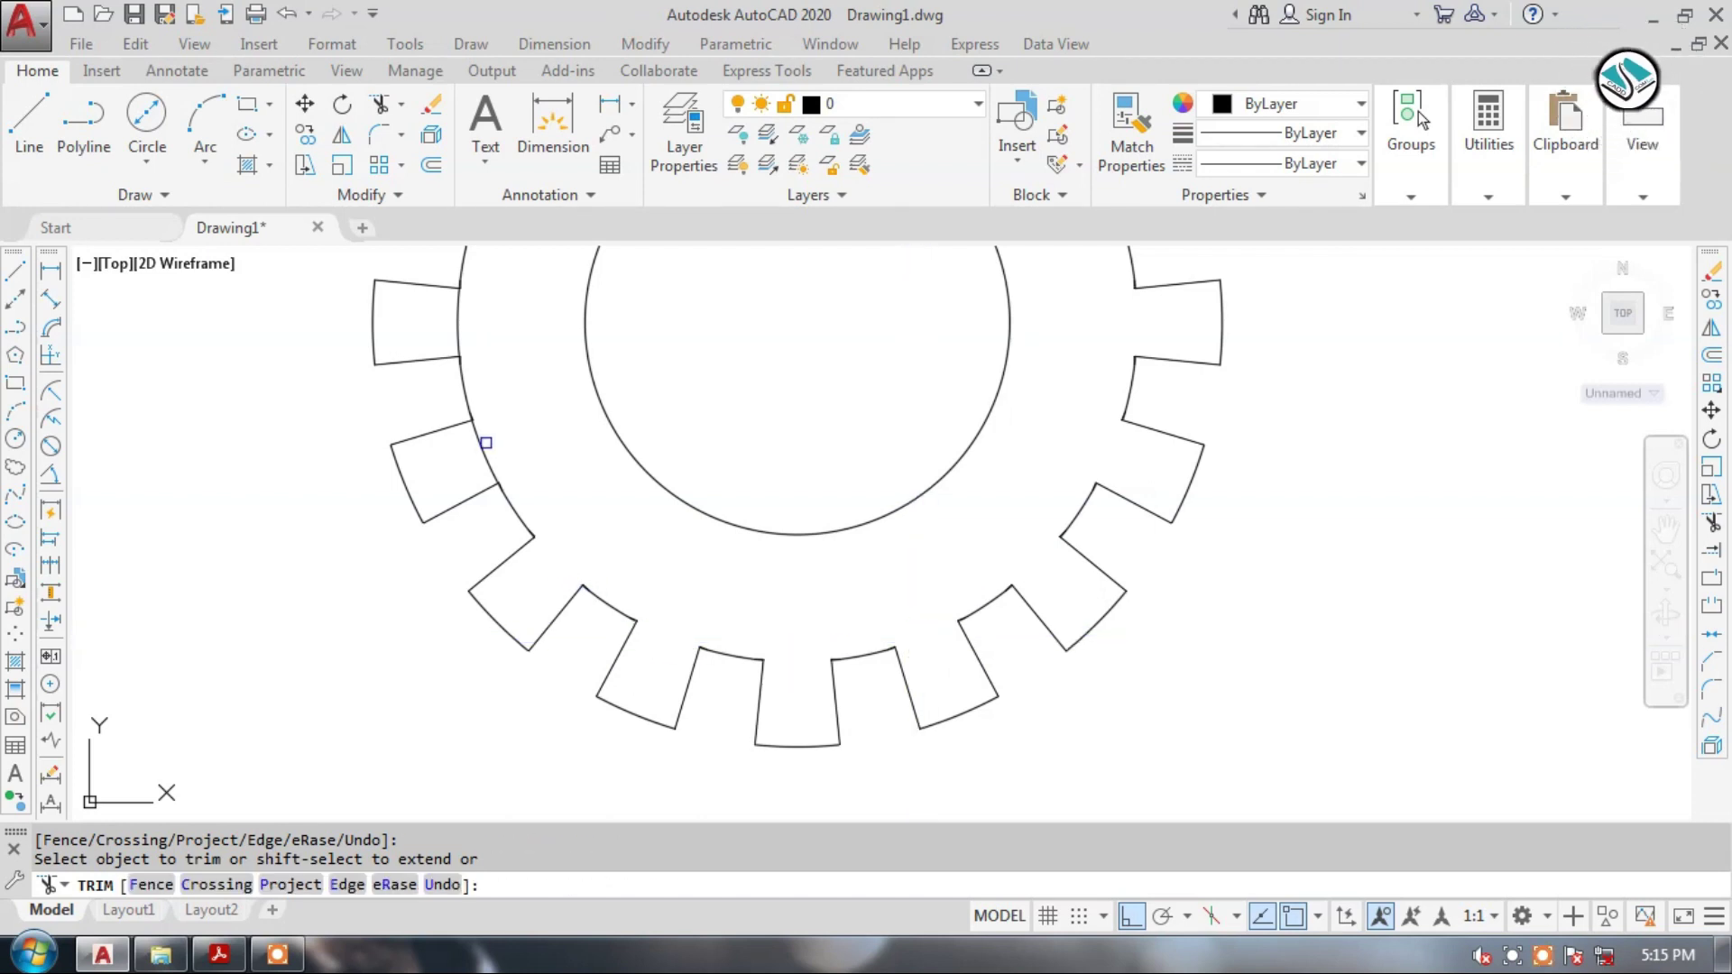
pyautogui.moveTo(494, 359); pyautogui.dragTo(551, 549, button='middle')
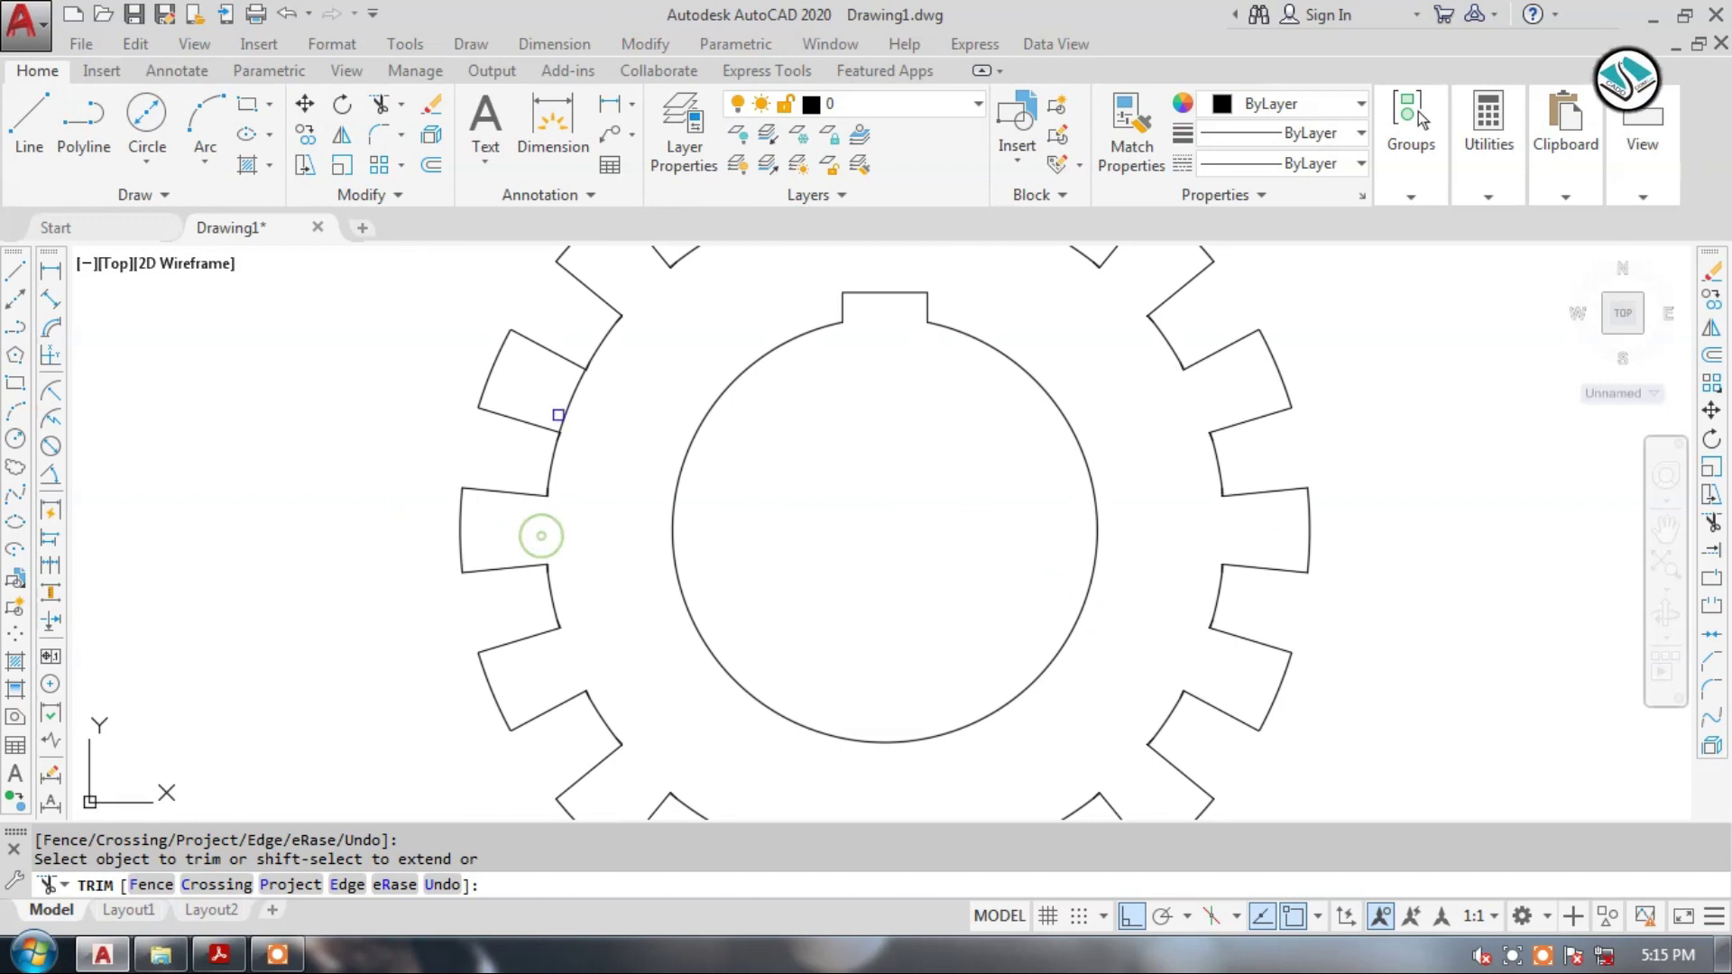
pyautogui.scroll(-2, 591, 375)
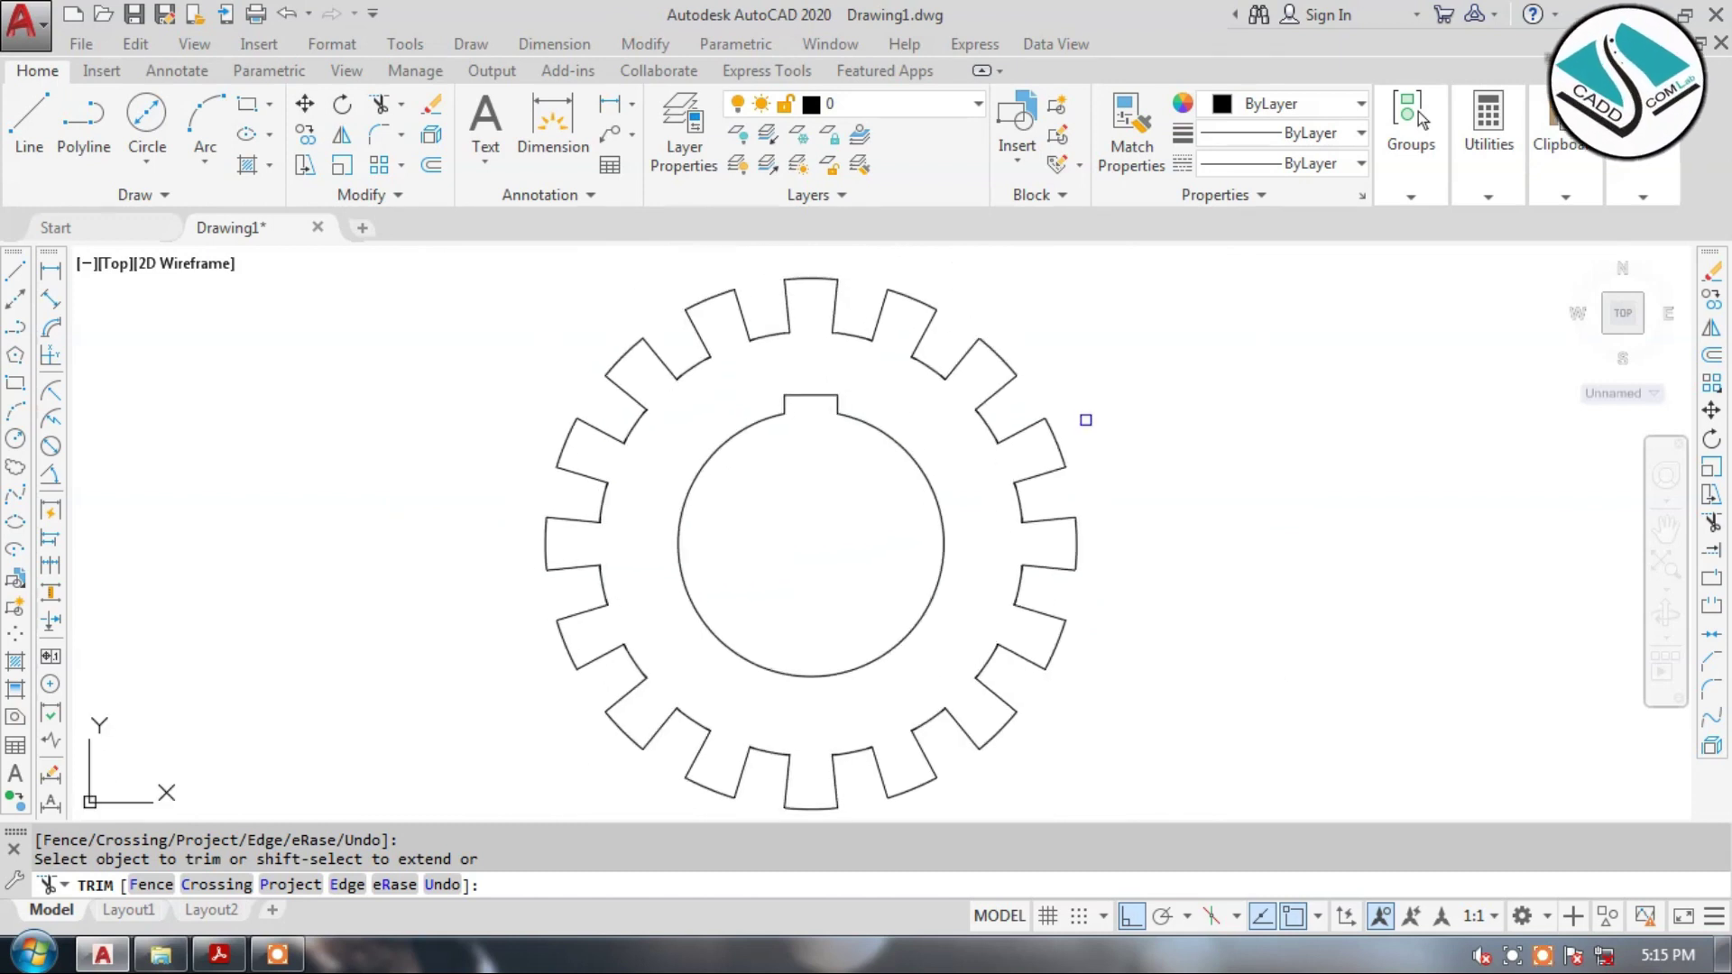
pyautogui.press('Escape')
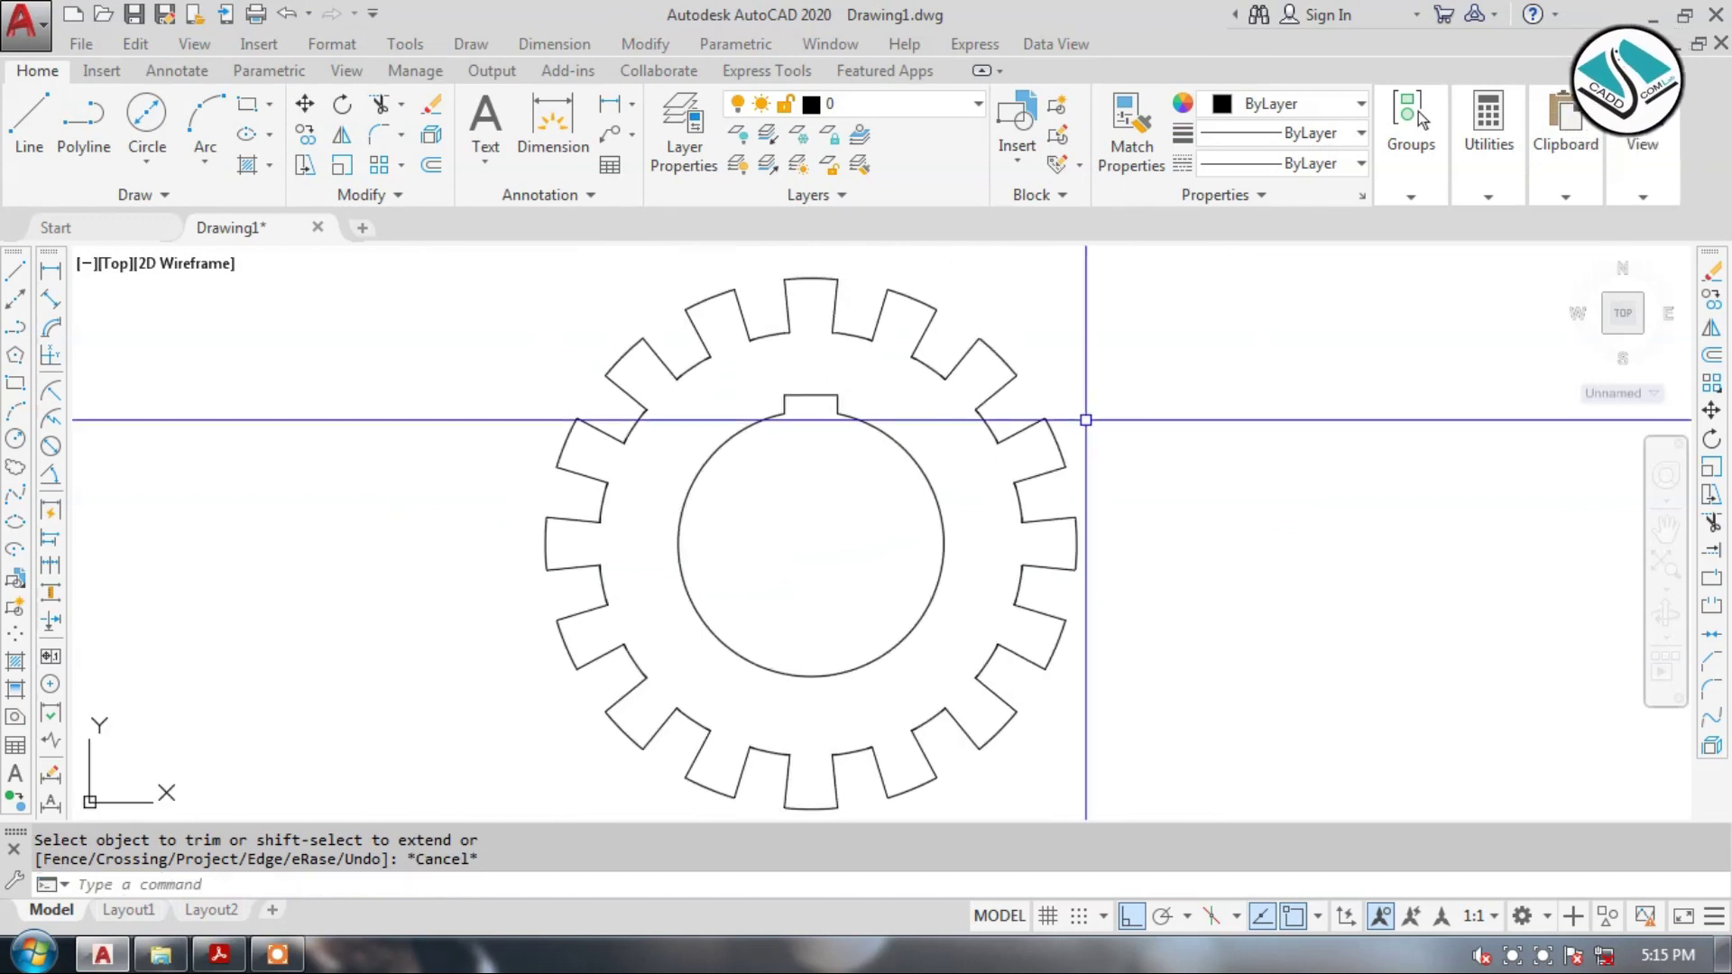
# Compare the outline with the dimensioned wheel in the Elementary Mech.pdf drawing and return to AutoCAD.
pyautogui.click(236, 938)
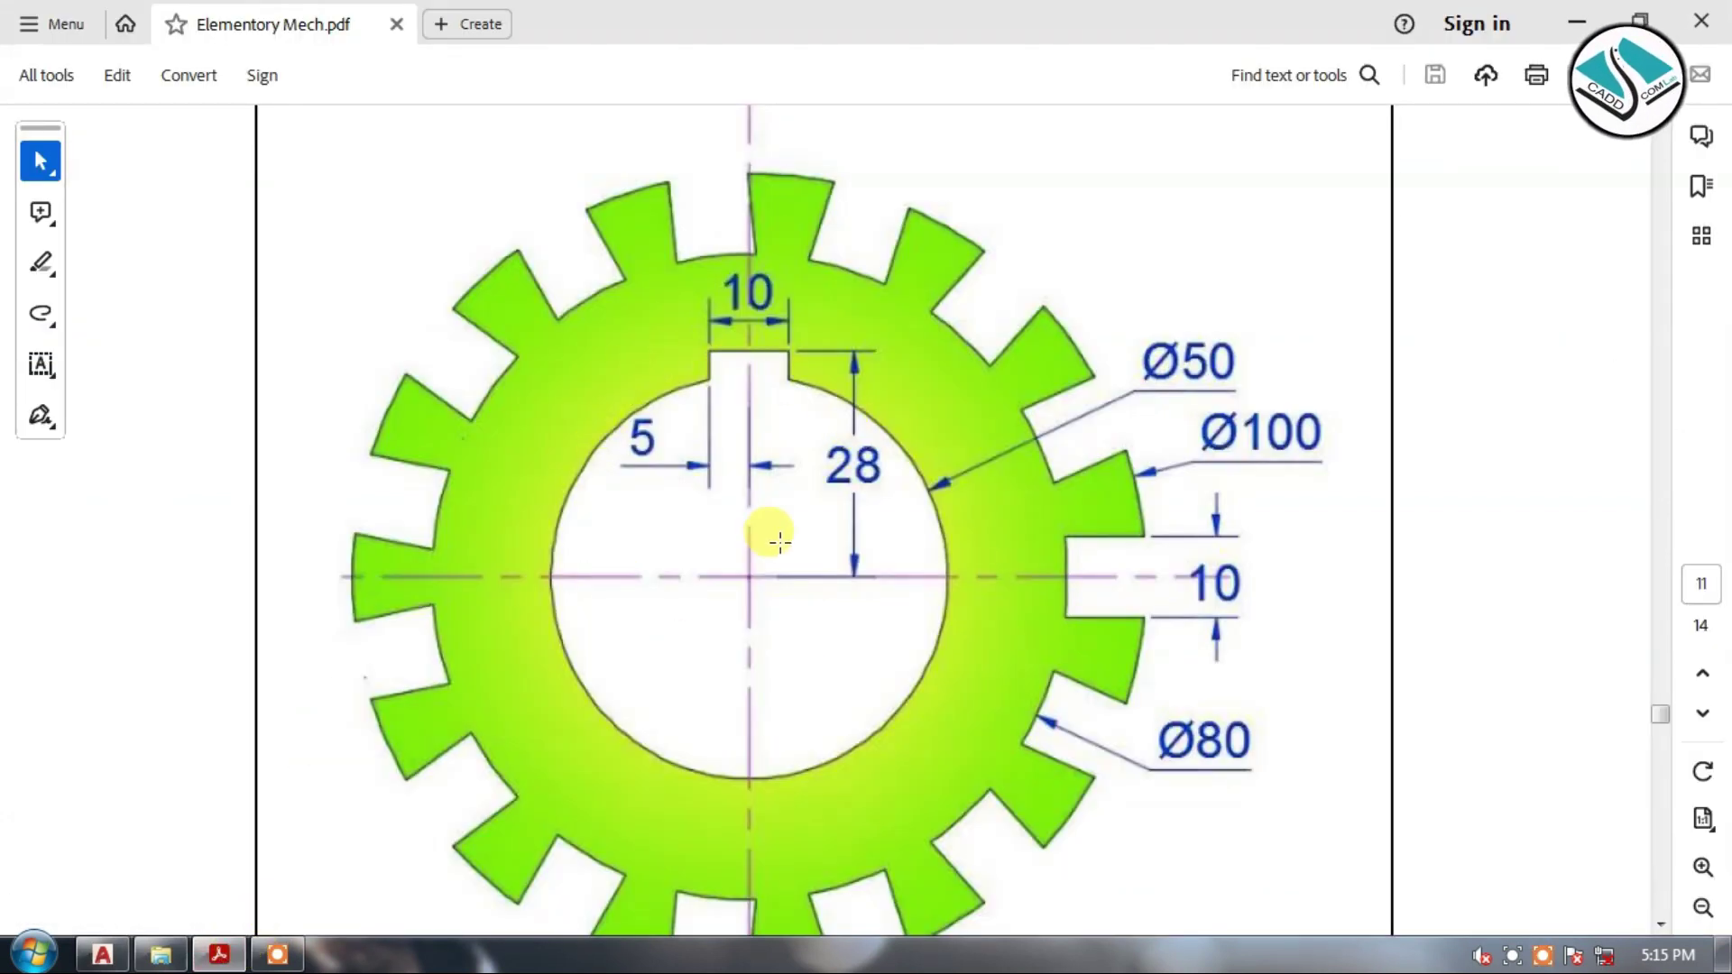
pyautogui.click(1576, 23)
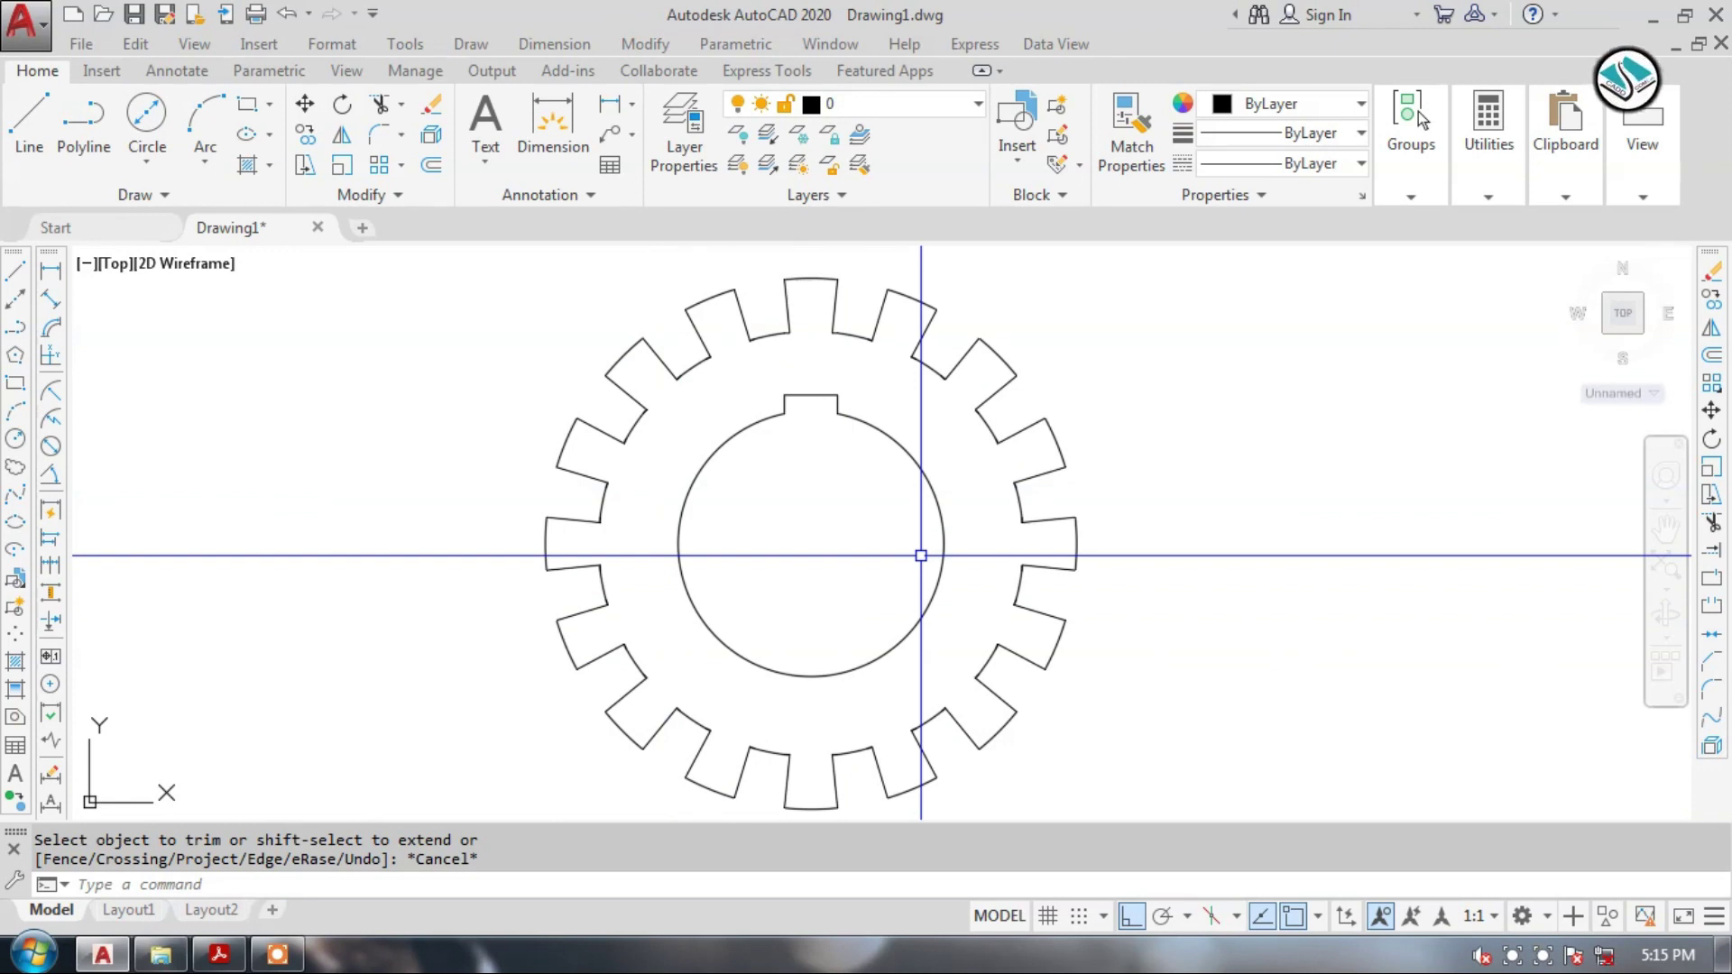